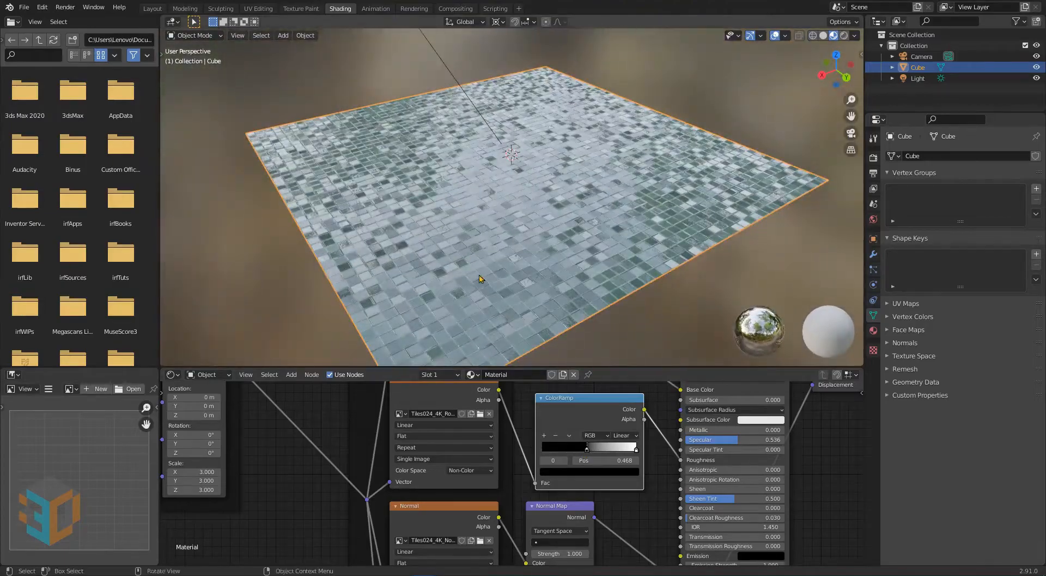
scroll(511, 232, up, 3)
middle_drag(506, 256, 505, 226)
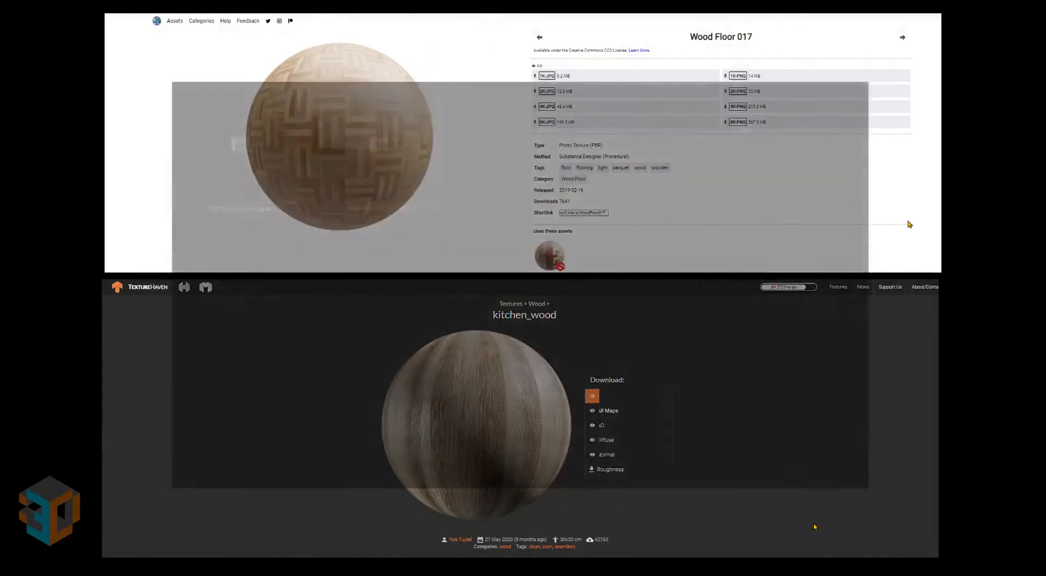
- Extract the kitchen_wood_2k_jpg.zip and WoodFloor017_2K-JPG.zip archives, each to its own folder
drag(534, 305, 279, 158)
right_click(371, 176)
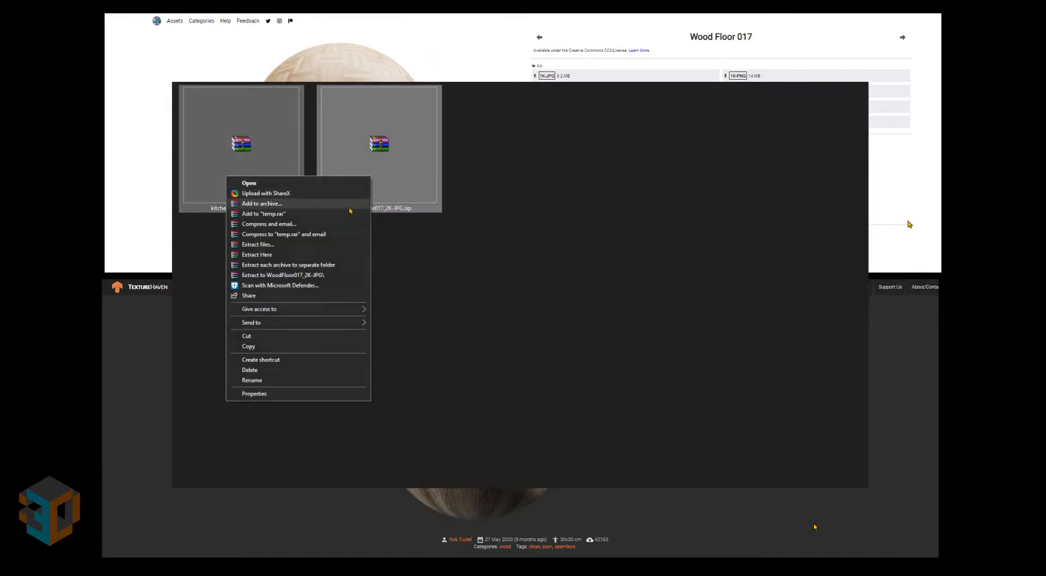
click(334, 265)
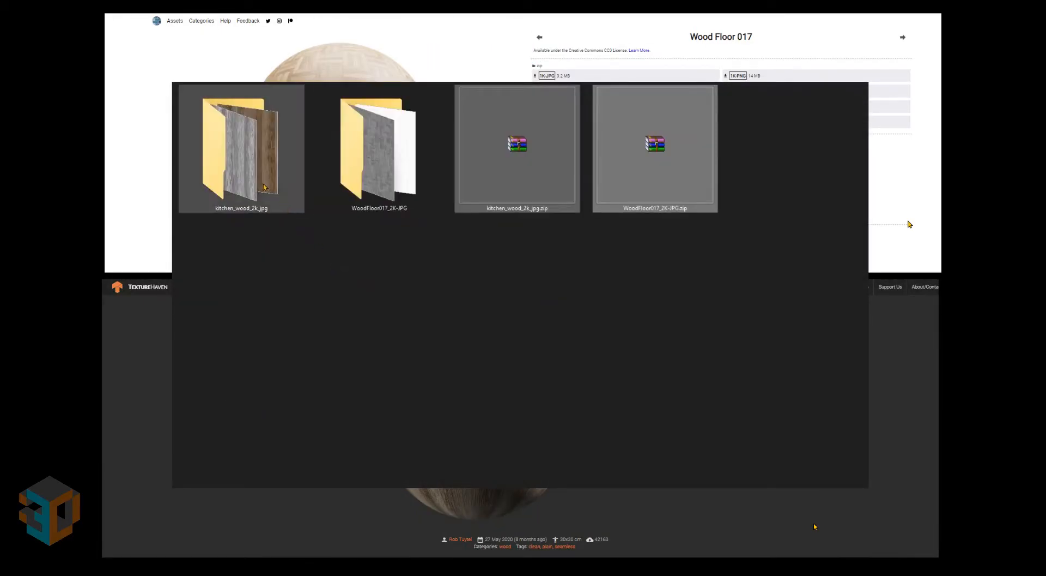
- Examine the texture maps in the extracted kitchen_wood_2k_jpg and WoodFloor017_2K-JPG folders, using larger thumbnails
double_click(263, 187)
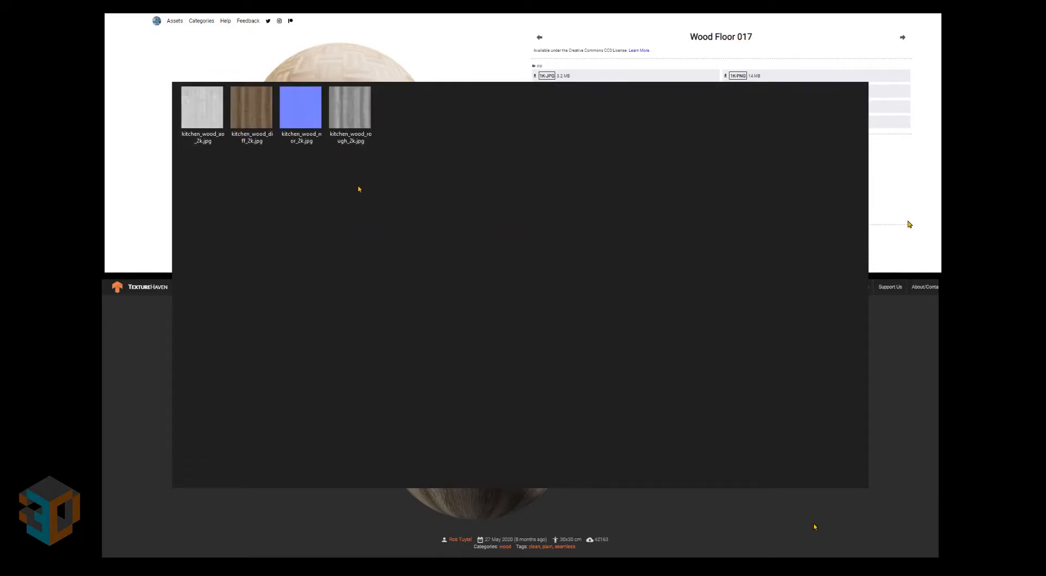
ctrl+scroll(359, 189, up, 2)
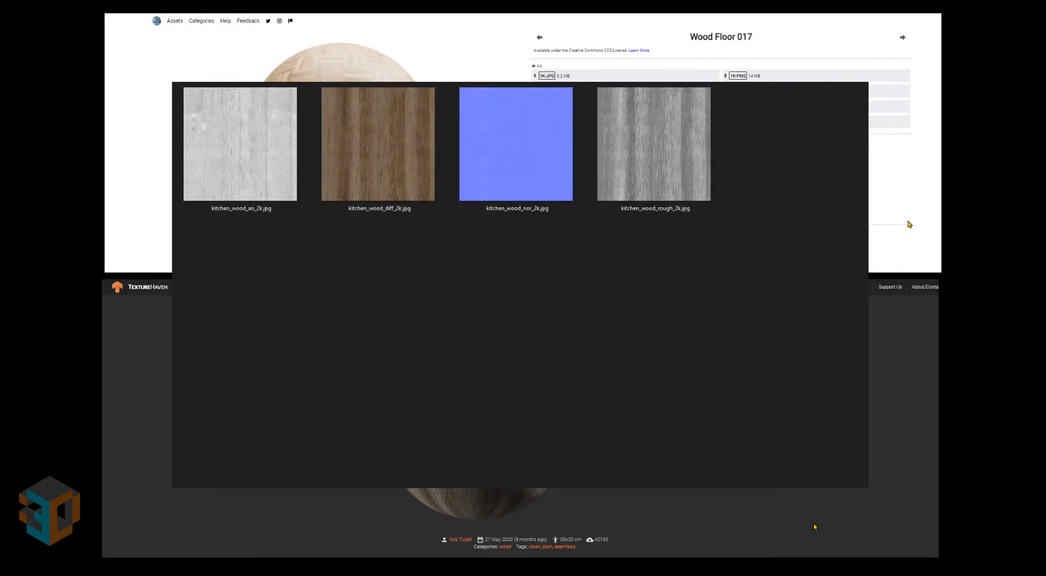
key(alt+Left)
double_click(374, 163)
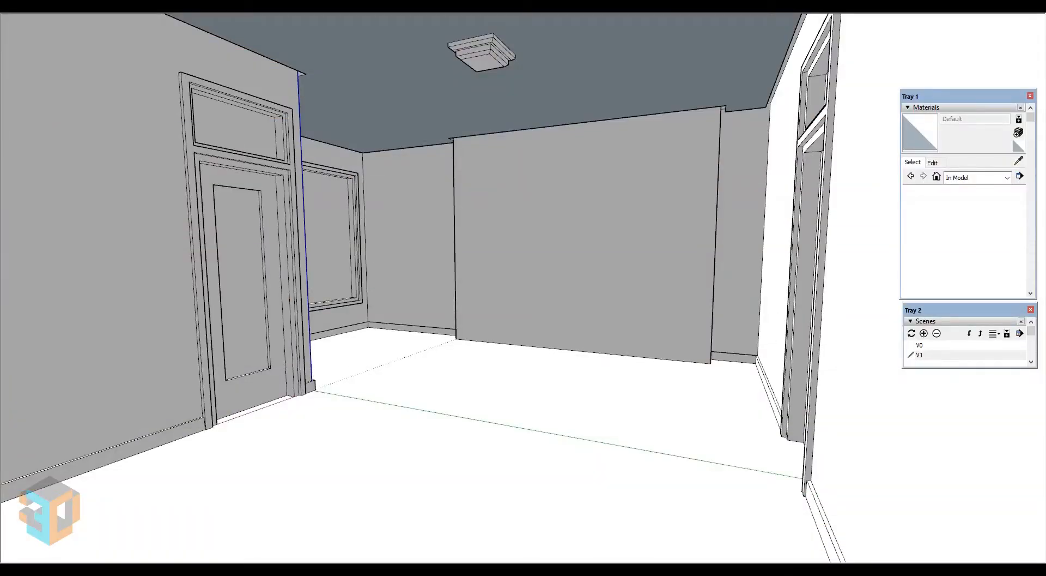
- Import 210128-sk2blend-colorPalette.jpeg as an image and place it upright beside the door, scaled to about the door-side opening
click(9, 5)
click(32, 170)
click(520, 131)
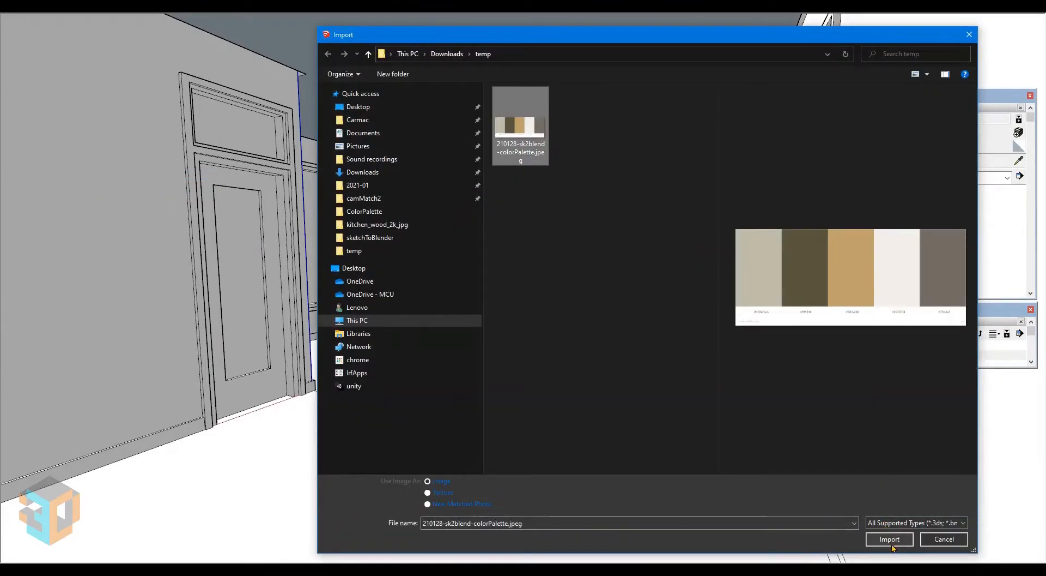
click(889, 536)
click(286, 394)
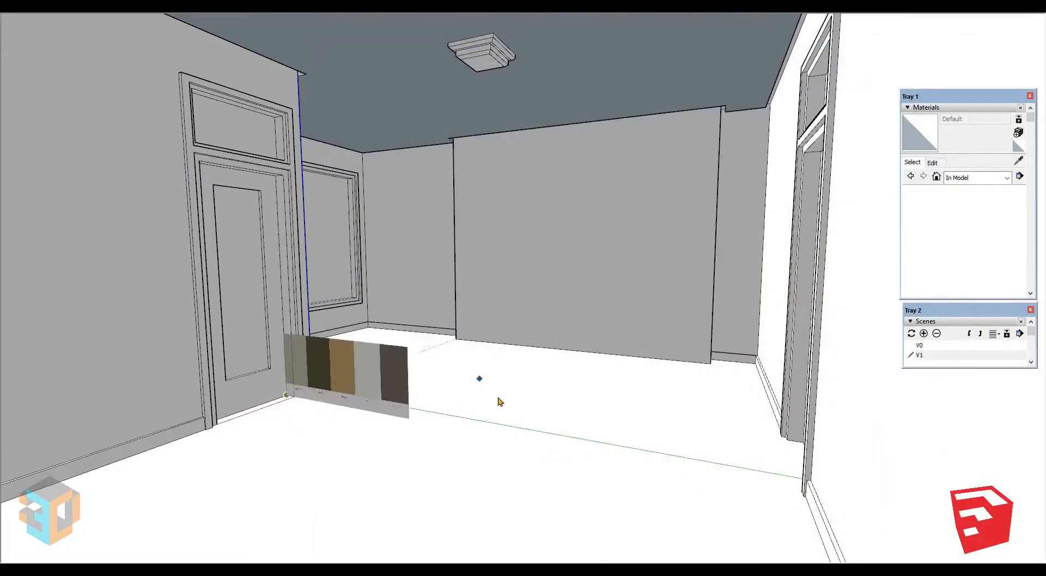
click(458, 419)
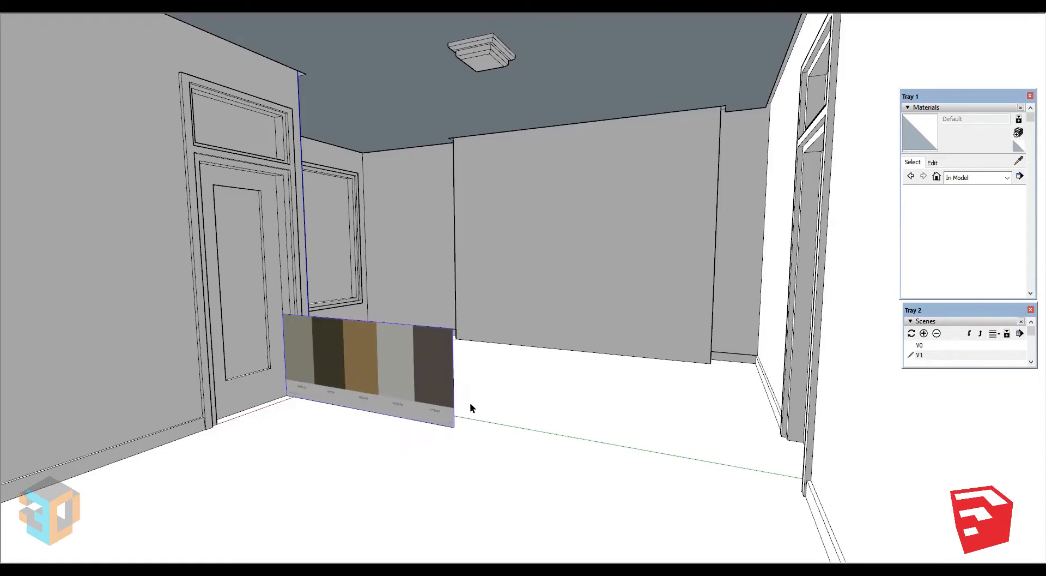
- Create a new material and sample its colour from the grey-beige first swatch of the palette image
click(1019, 133)
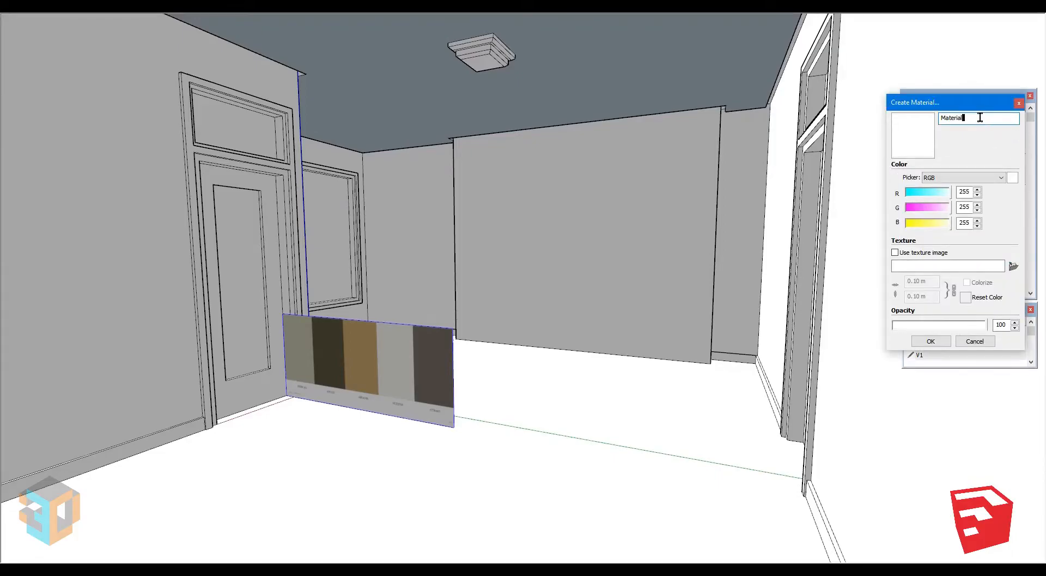
click(930, 341)
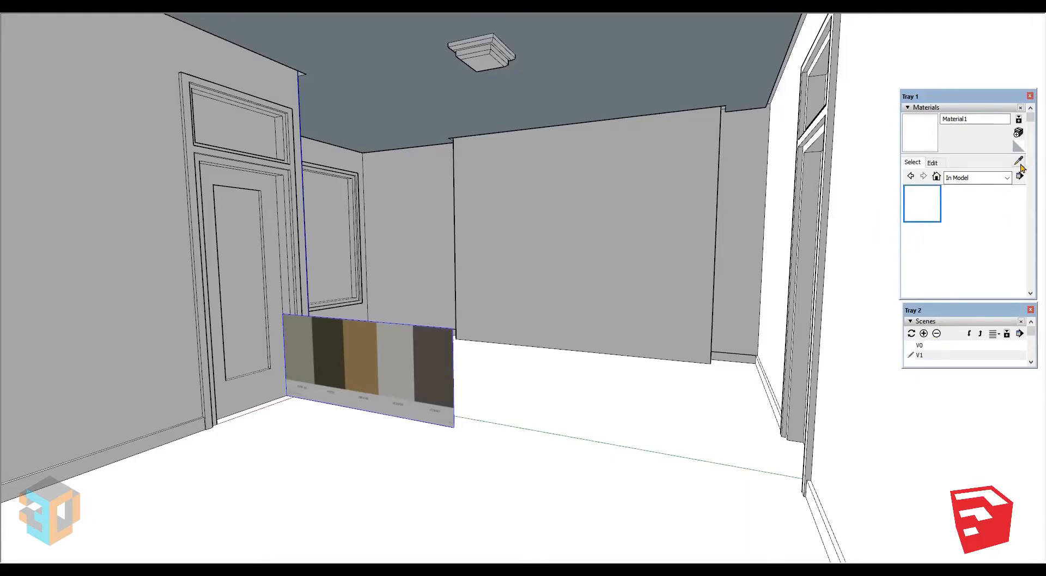
click(933, 162)
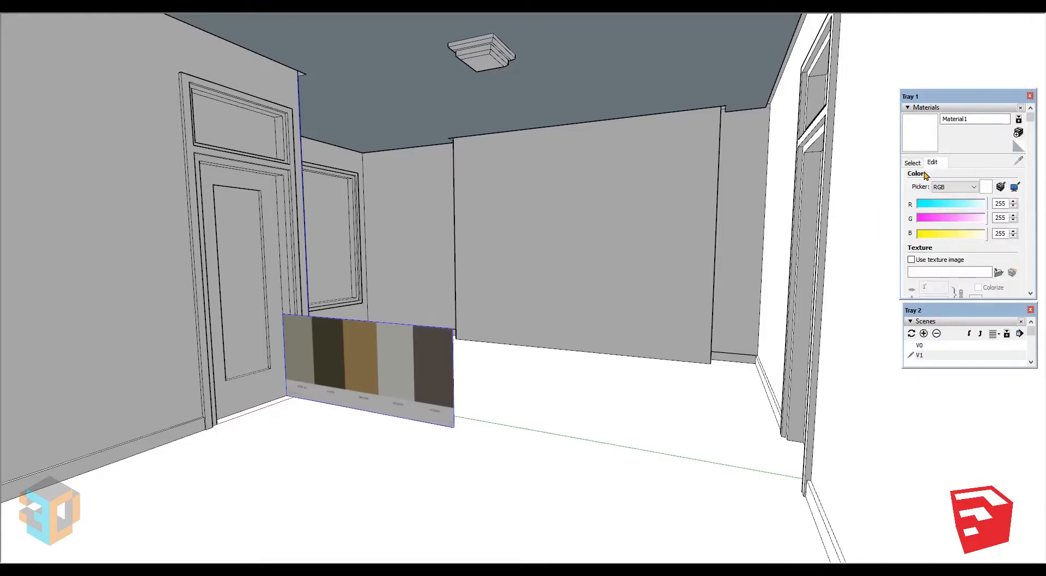
click(1015, 188)
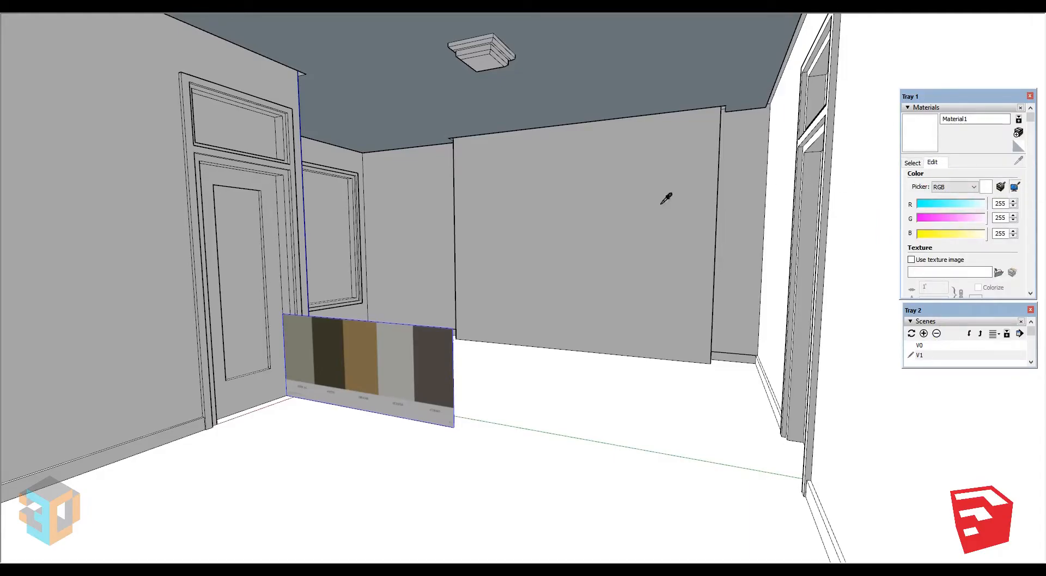
click(304, 339)
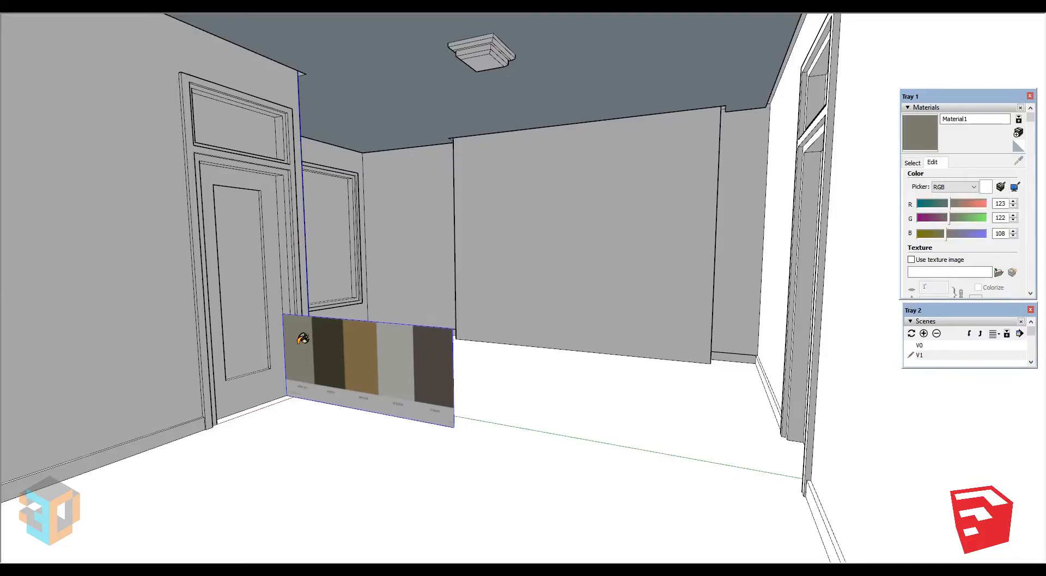
- Paint the room's walls around the protruding back panel with the grey-beige material, and return to scene V1
click(913, 163)
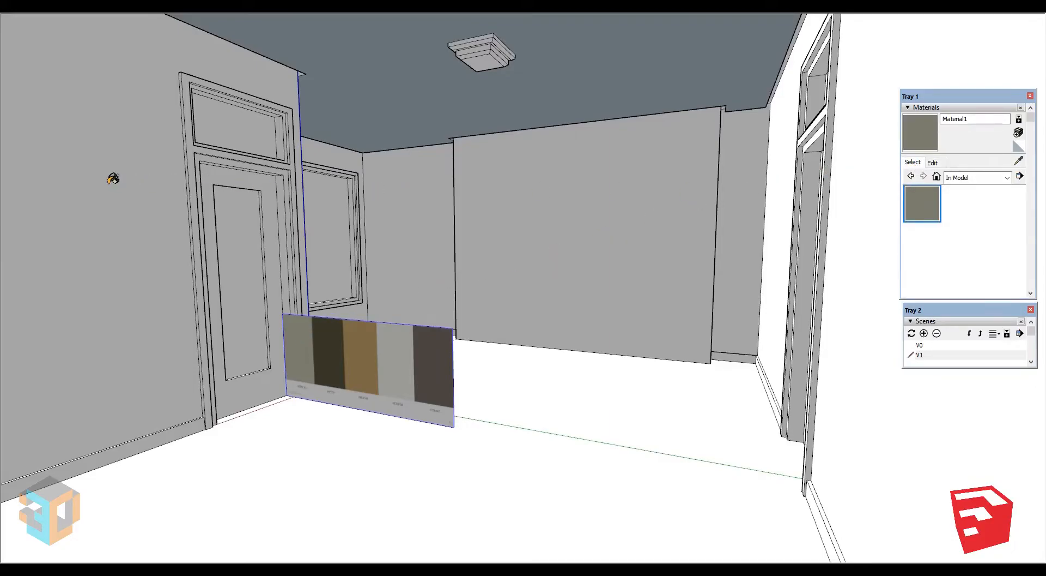
click(112, 178)
click(340, 158)
click(404, 175)
click(747, 175)
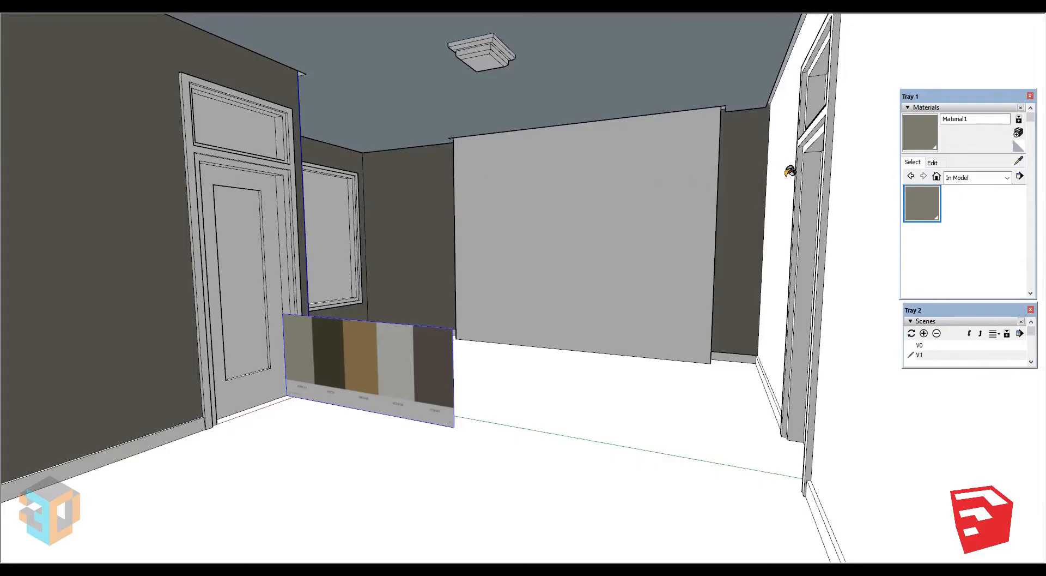
click(790, 173)
scroll(502, 190, up, 4)
mouse_move(439, 261)
middle_down()
mouse_move(239, 292)
mouse_move(227, 259)
mouse_move(129, 255)
middle_up()
click(125, 259)
click(934, 357)
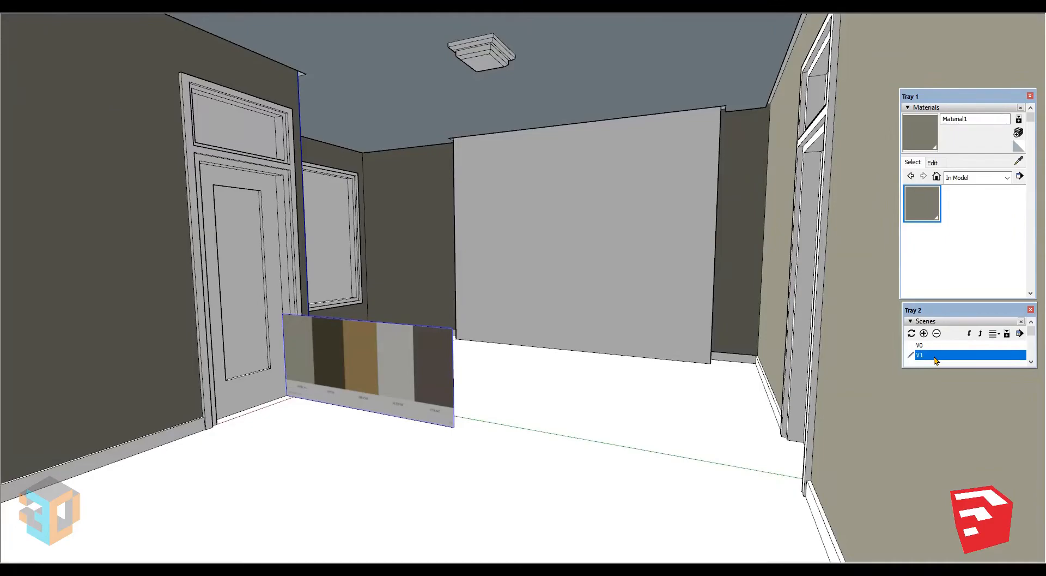
- Create a second material and sample its colour from the light fourth swatch of the palette image
click(962, 194)
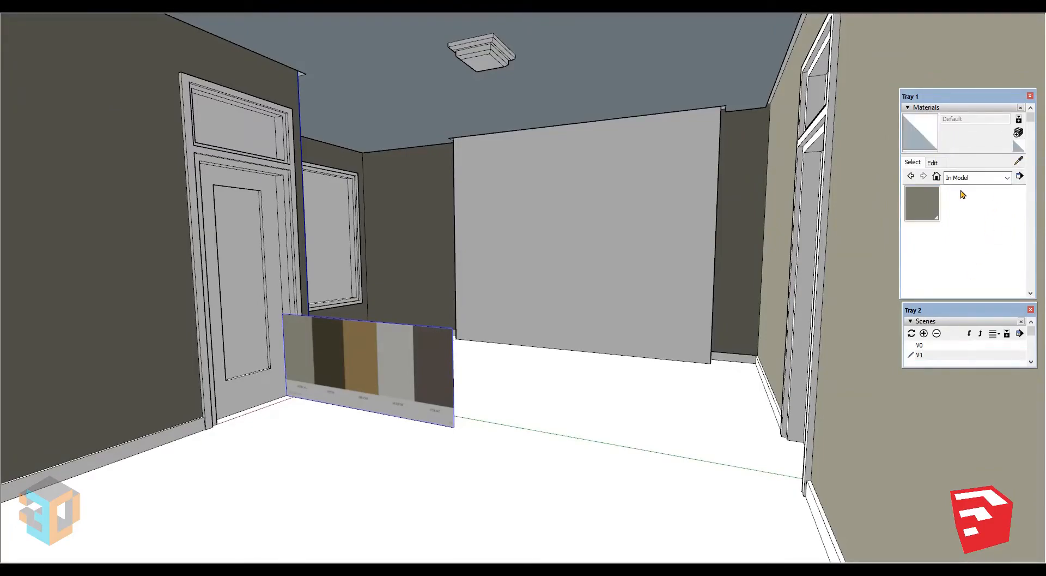
click(1018, 133)
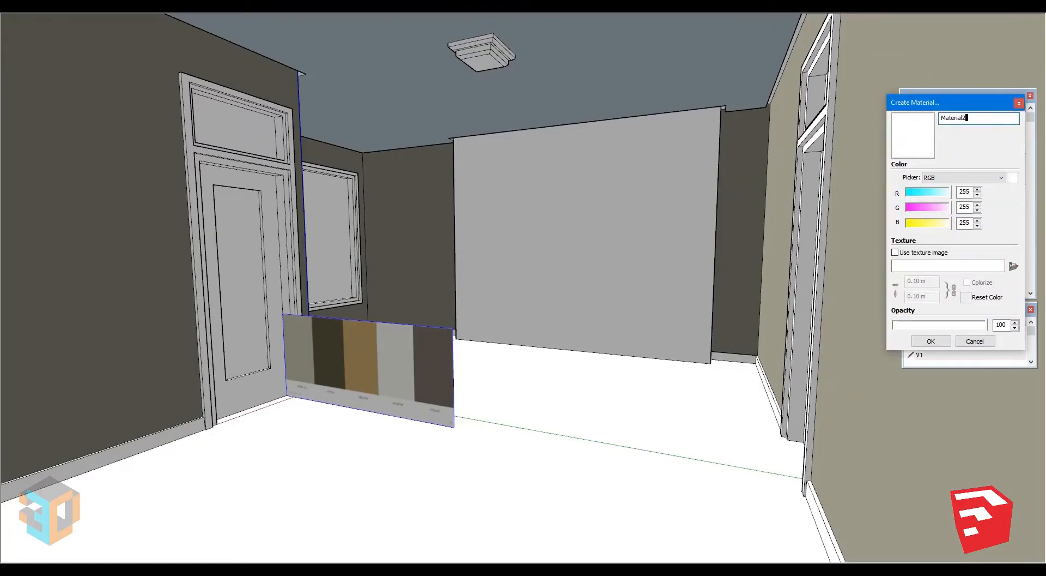
click(932, 341)
click(933, 163)
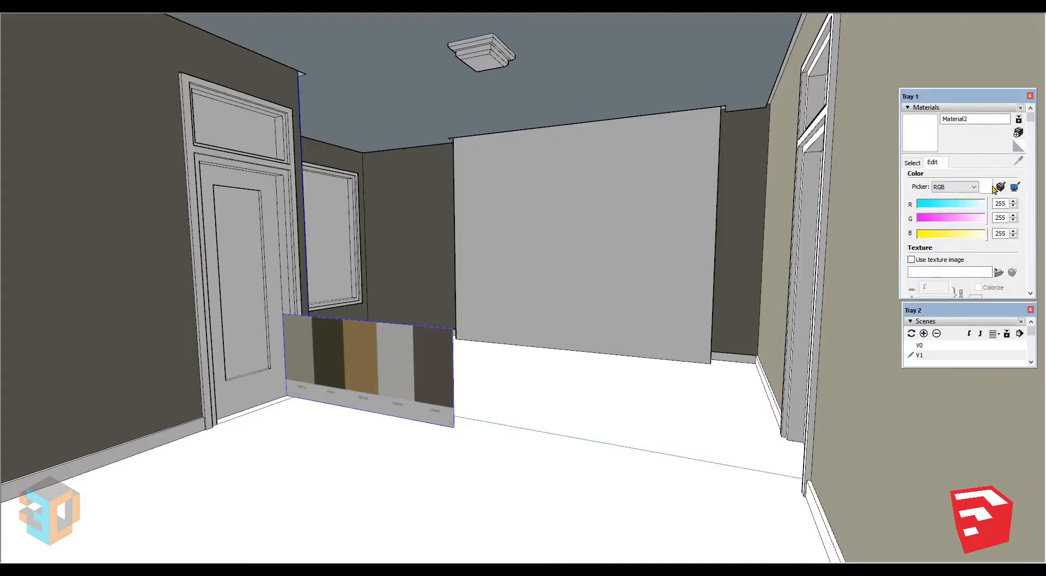
click(401, 351)
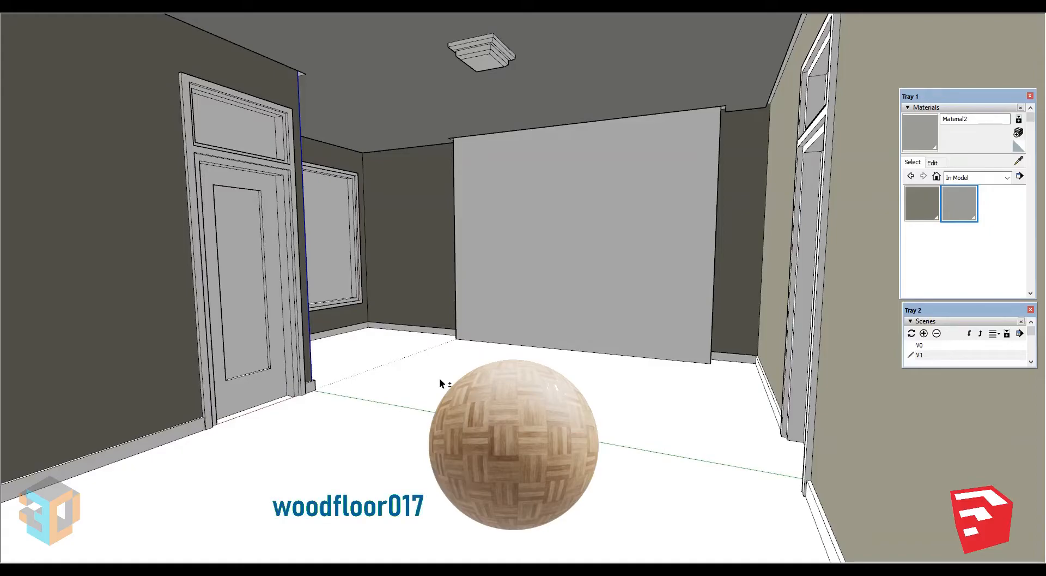
- Create a material named WoodFloor017 that uses WoodFloor017_2K_Color.jpg as its texture image
click(1019, 148)
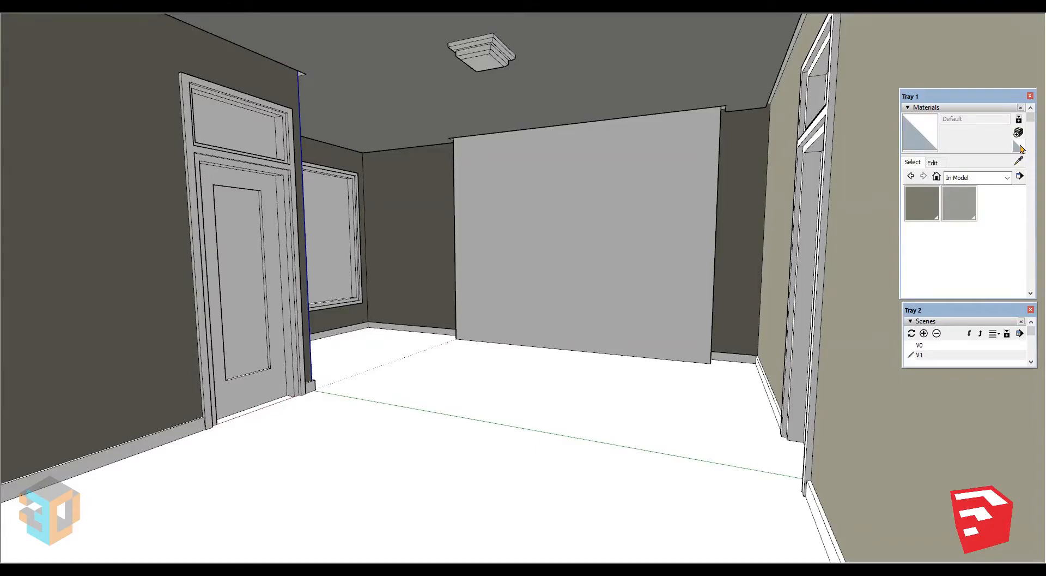
click(1019, 133)
drag(980, 118, 936, 117)
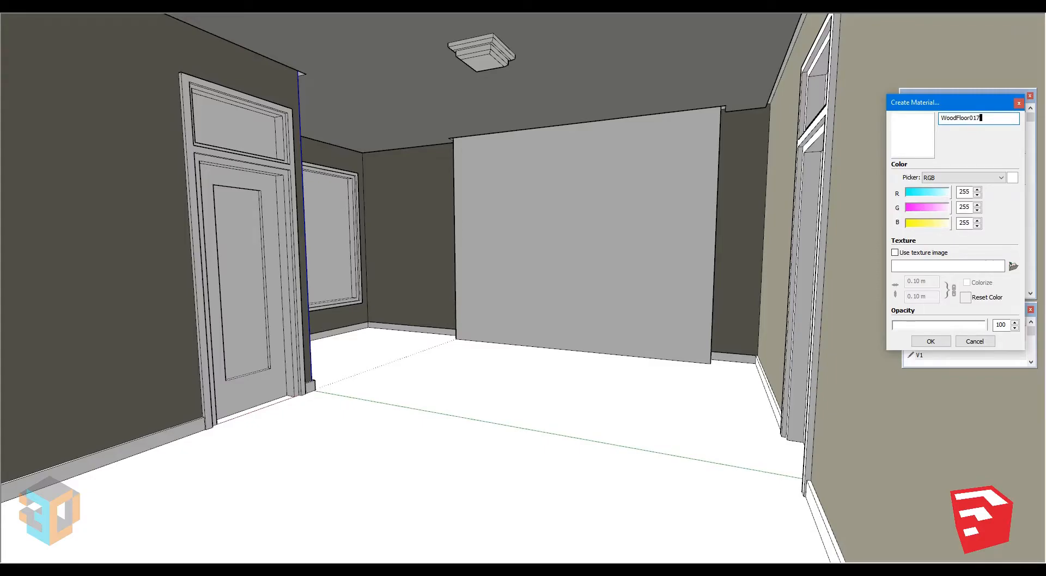
click(895, 253)
click(896, 253)
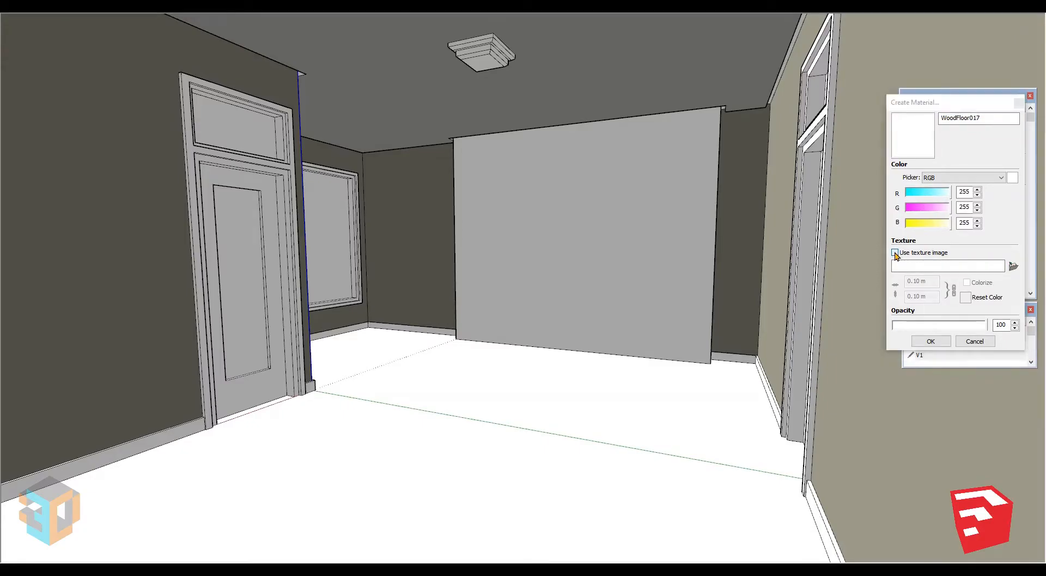
double_click(498, 134)
click(578, 158)
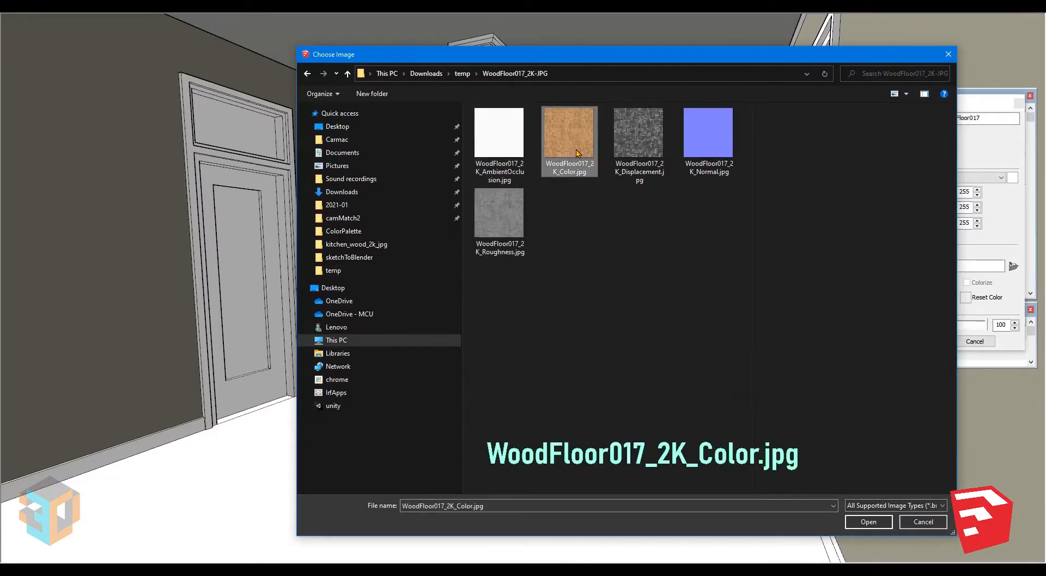
click(868, 522)
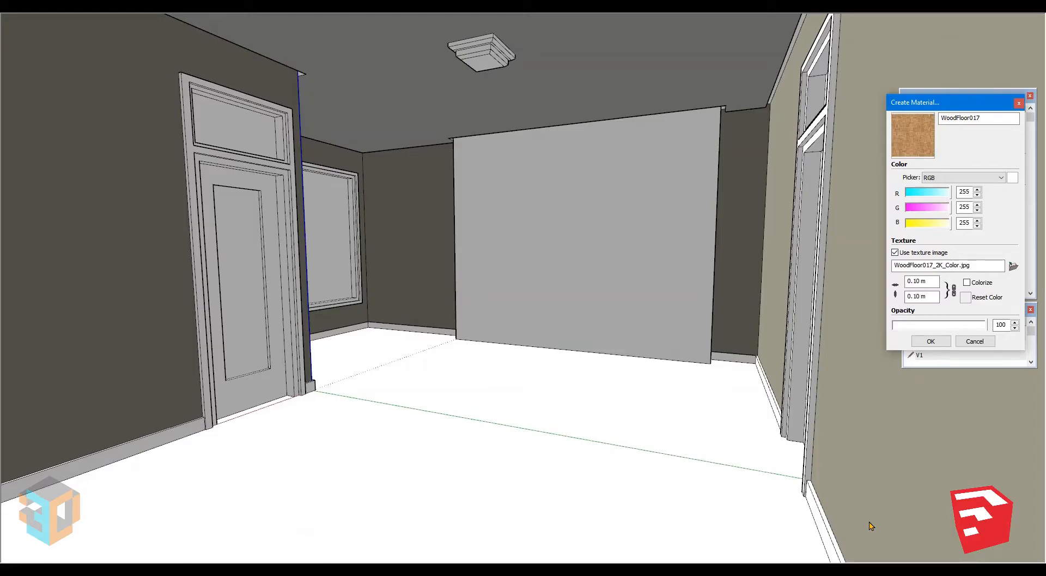
- Set the WoodFloor017 texture width to 2 m, finish the material and apply it to the floor
double_click(921, 281)
text(2)
click(931, 341)
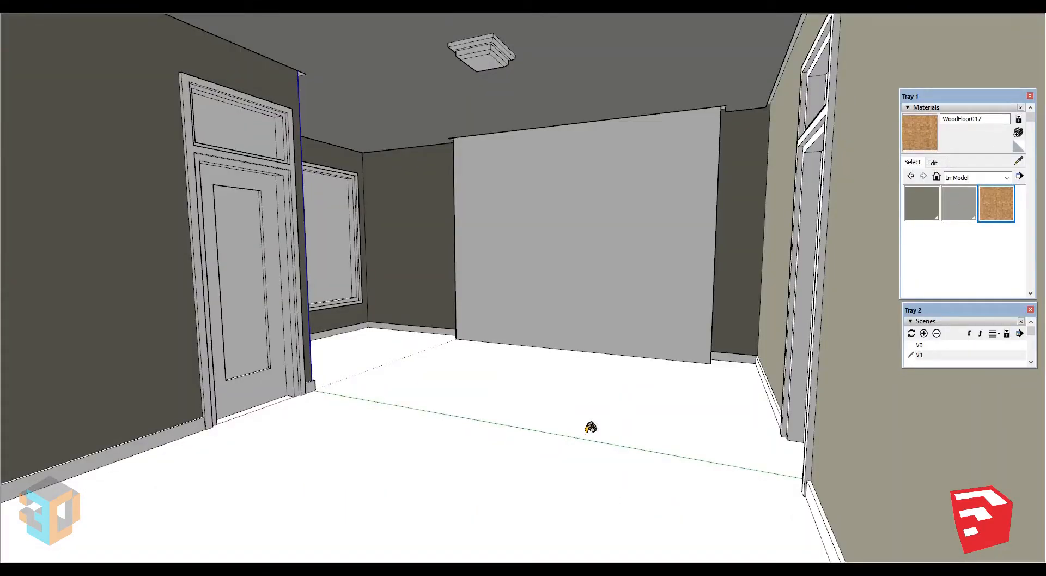
click(550, 452)
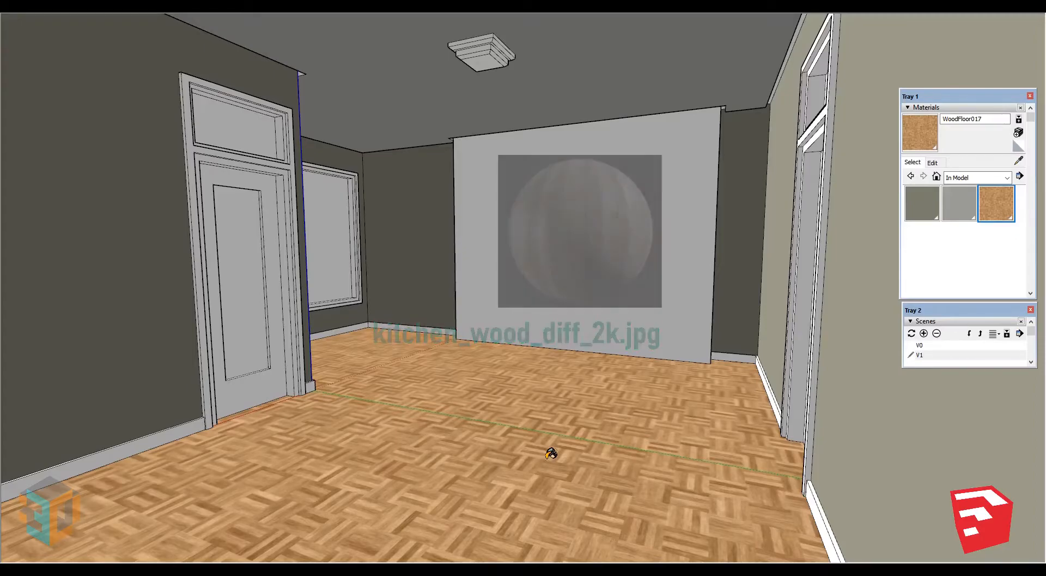
- Create a material named KitchenWood that uses kitchen_wood_diff_2k.jpg as its texture image
click(1018, 132)
text(KitchenWood)
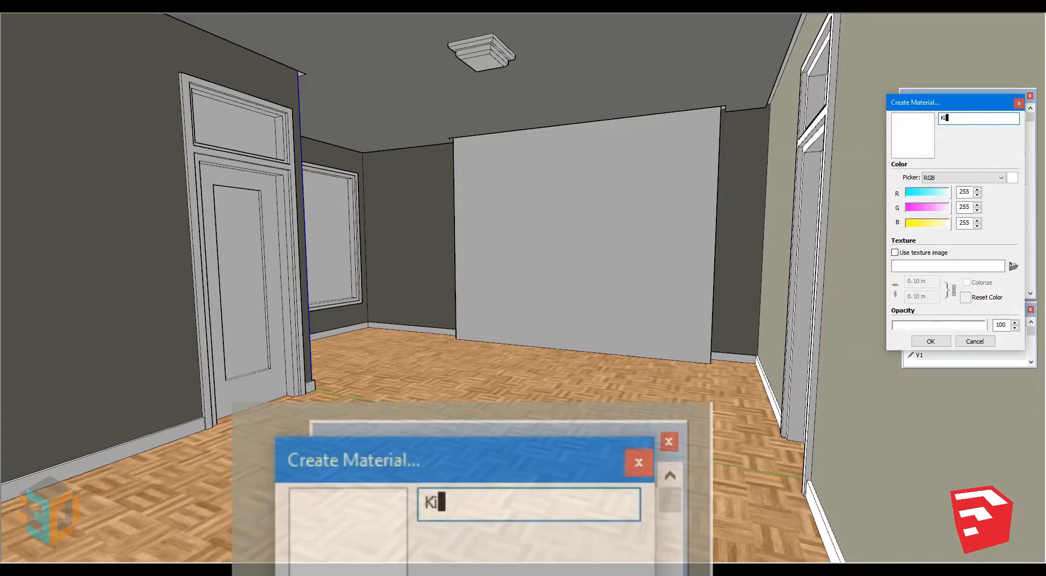
click(895, 252)
click(570, 132)
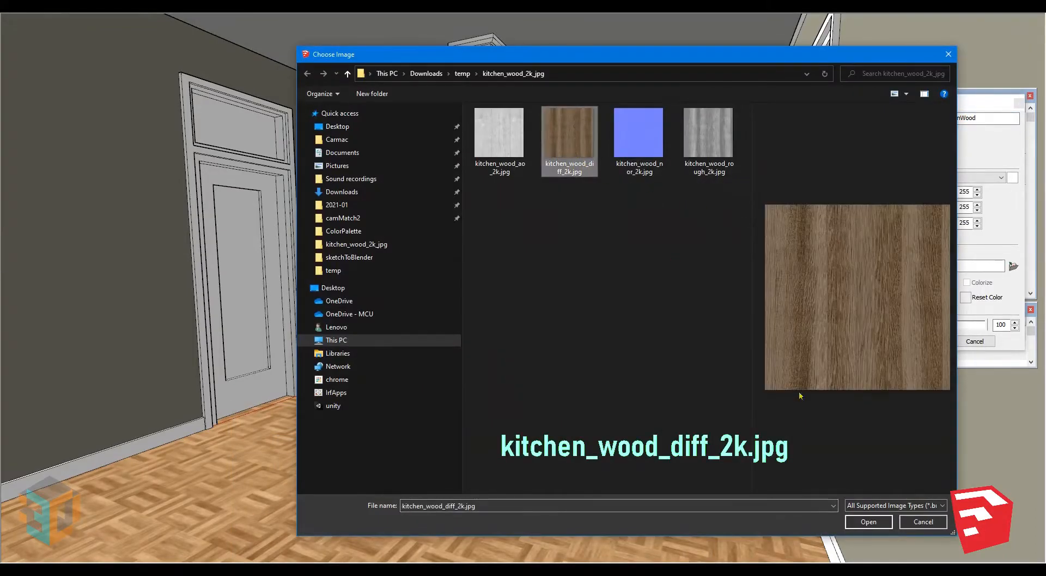
click(869, 521)
- Set the KitchenWood texture width to 1.2 m, finish the material and apply it to the protruding back wall panel
text(1)
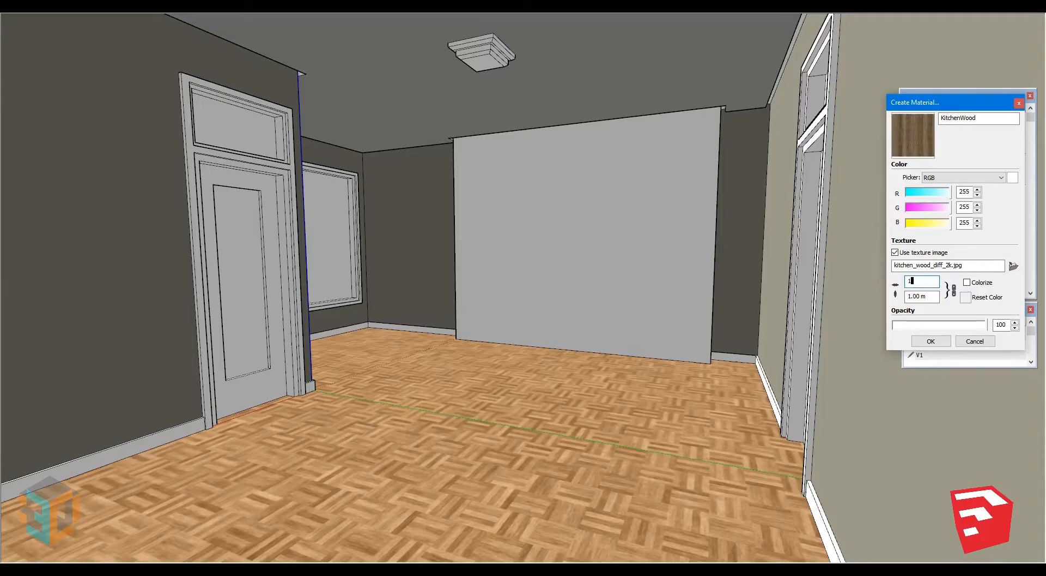
text(.2)
click(931, 340)
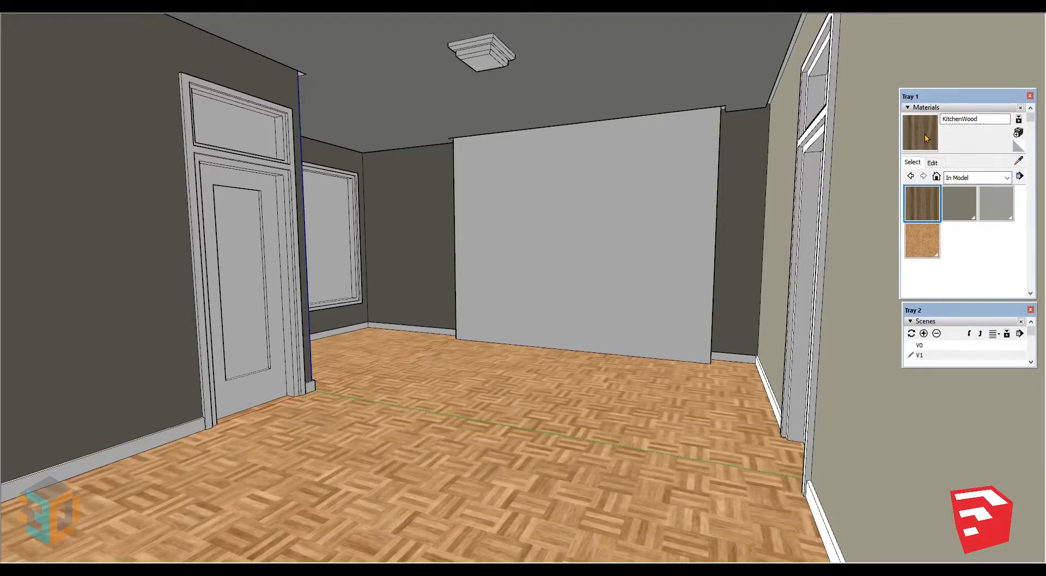
click(680, 204)
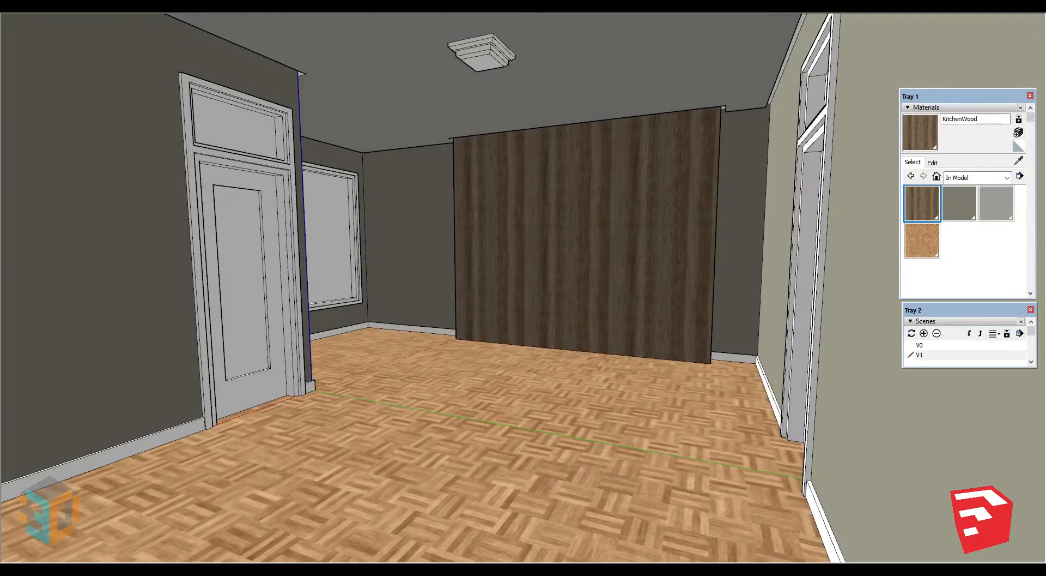
- Reposition the KitchenWood texture on the protruding back wall panel, placing its origin at the lower-left corner and rotating it 90°
click(577, 247)
right_click(577, 247)
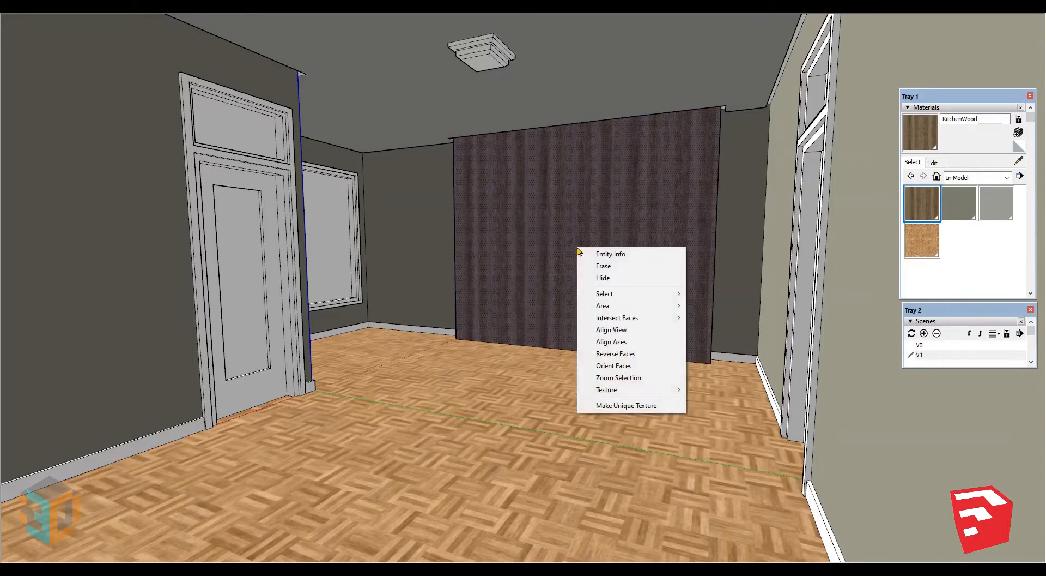
mouse_move(622, 395)
click(712, 390)
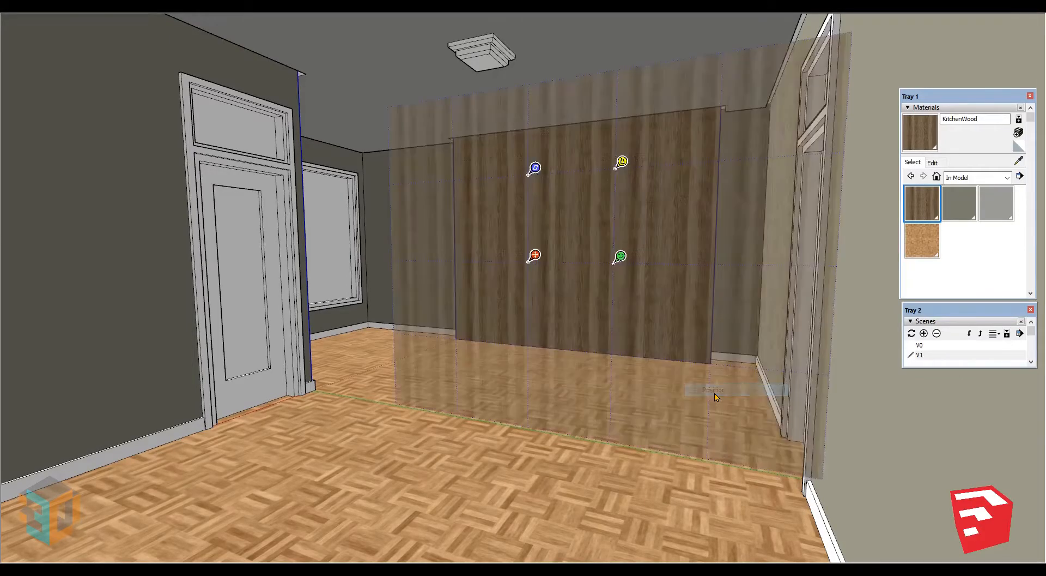
drag(533, 258, 461, 335)
right_click(497, 328)
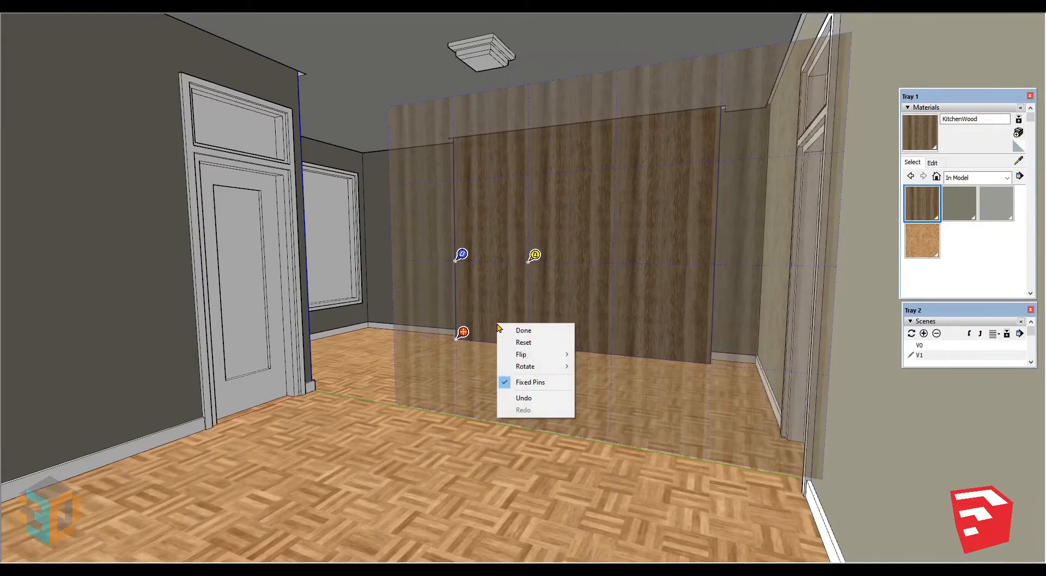
mouse_move(561, 365)
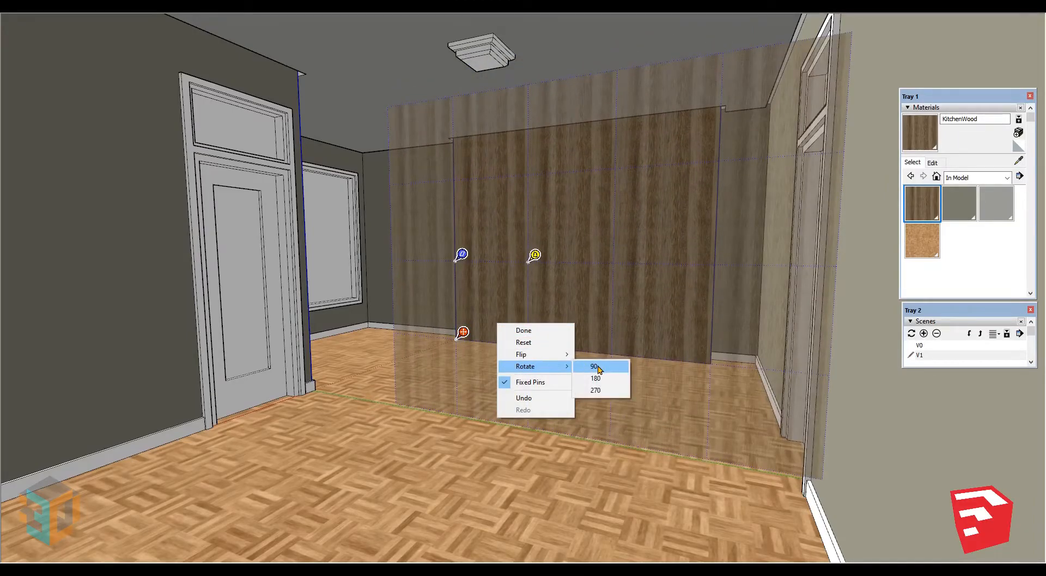
click(595, 366)
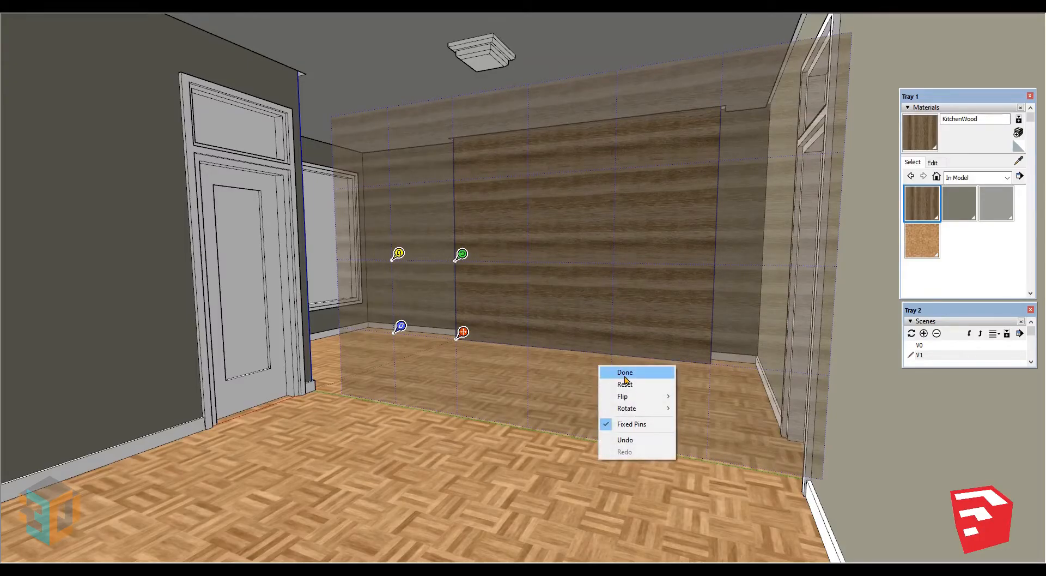
click(625, 372)
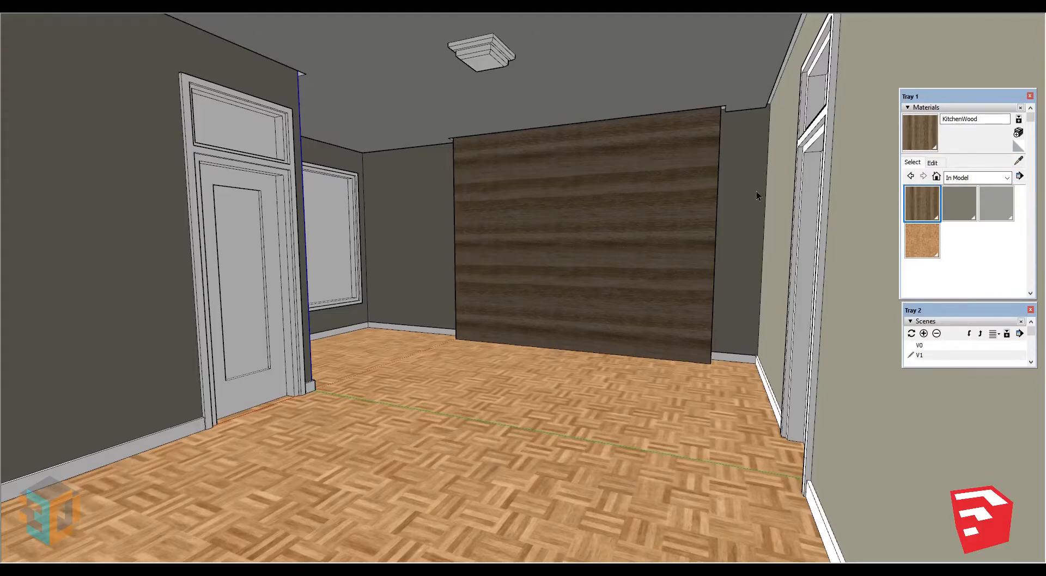
- Sample the rotated wood texture from the panel's front, apply it to the panel's narrow side faces and return to scene V1
scroll(757, 190, up, 4)
middle_drag(756, 191, 688, 192)
click(1019, 161)
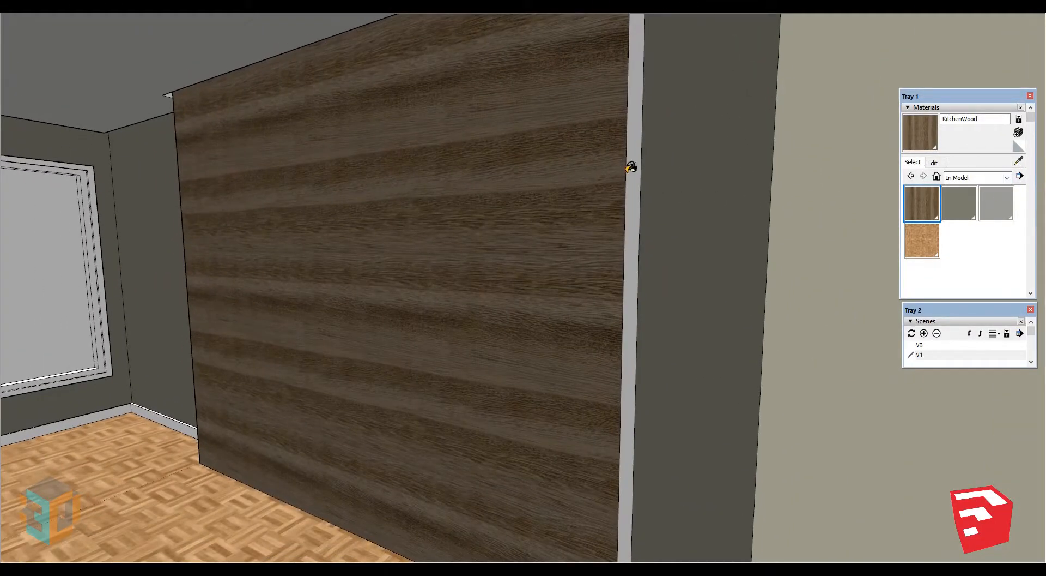
click(627, 169)
click(625, 193)
scroll(298, 244, up, 1)
middle_drag(275, 243, 661, 250)
click(362, 227)
click(937, 353)
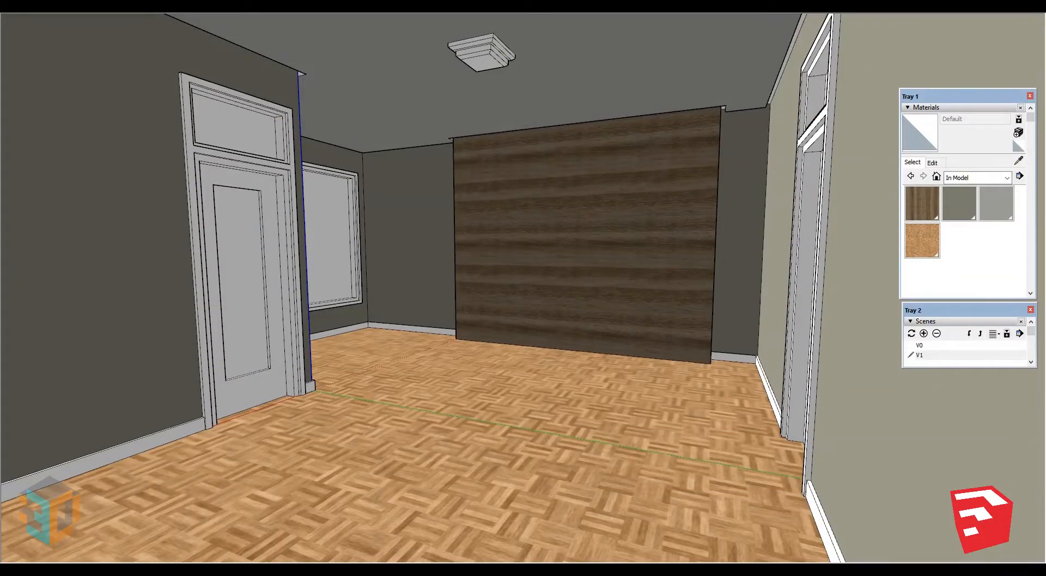
- Isolate the ceiling lamp using X-ray display, selecting the lamp, inverting the selection and hiding everything else
scroll(470, 25, up, 6)
key(x)
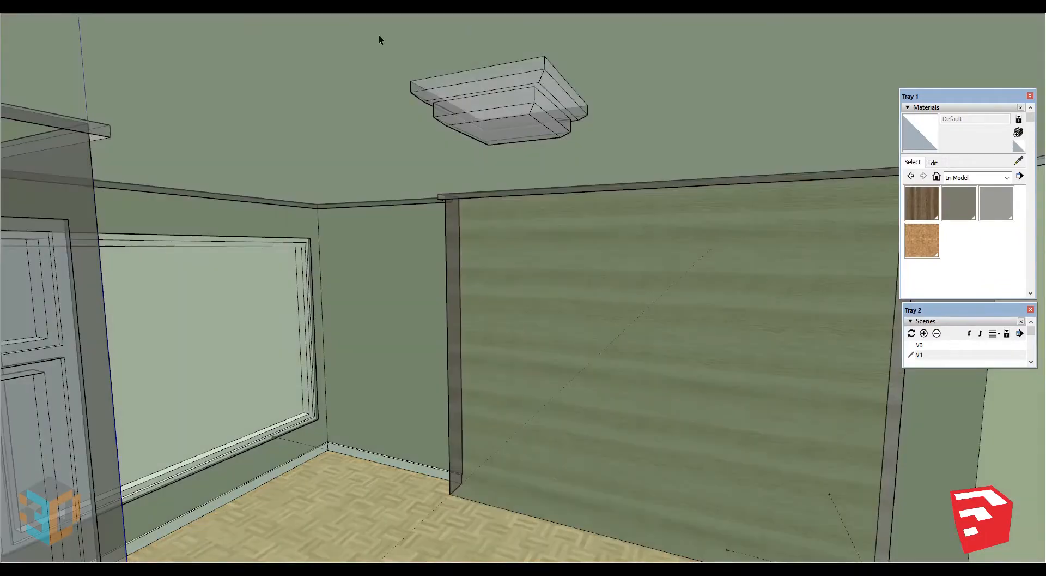
drag(377, 35, 652, 169)
right_click(19, 14)
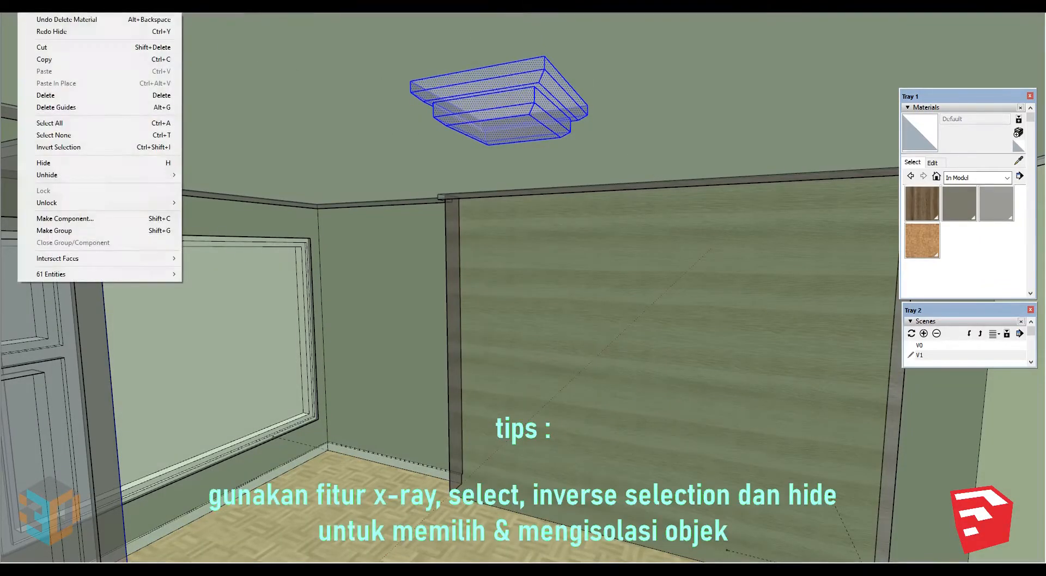
click(55, 147)
right_click(19, 14)
click(55, 163)
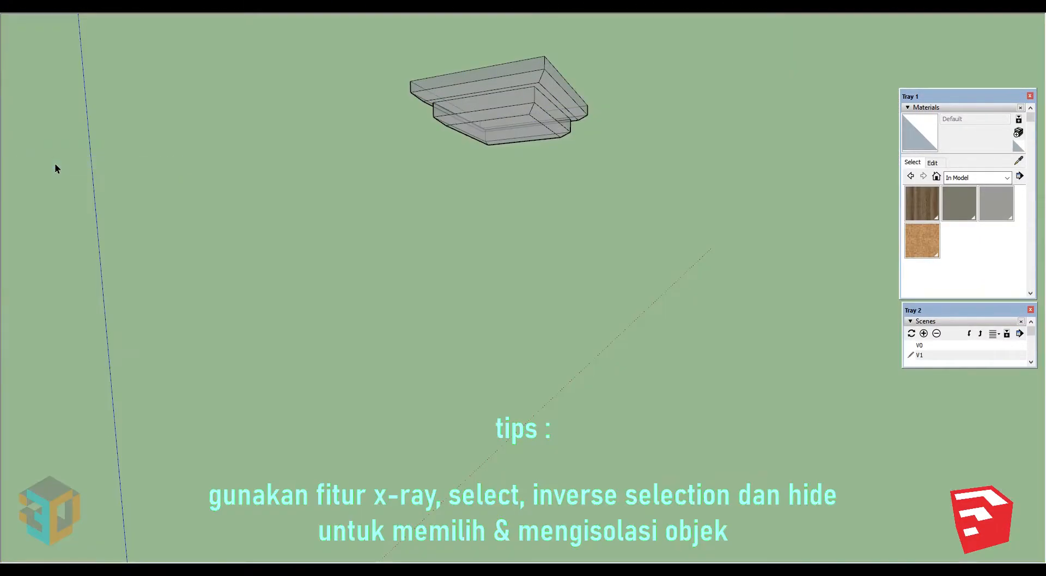
- Apply the 0046_Gold colour from Colors-Named to the upper frame of the ceiling lamp
middle_drag(402, 89, 498, 164)
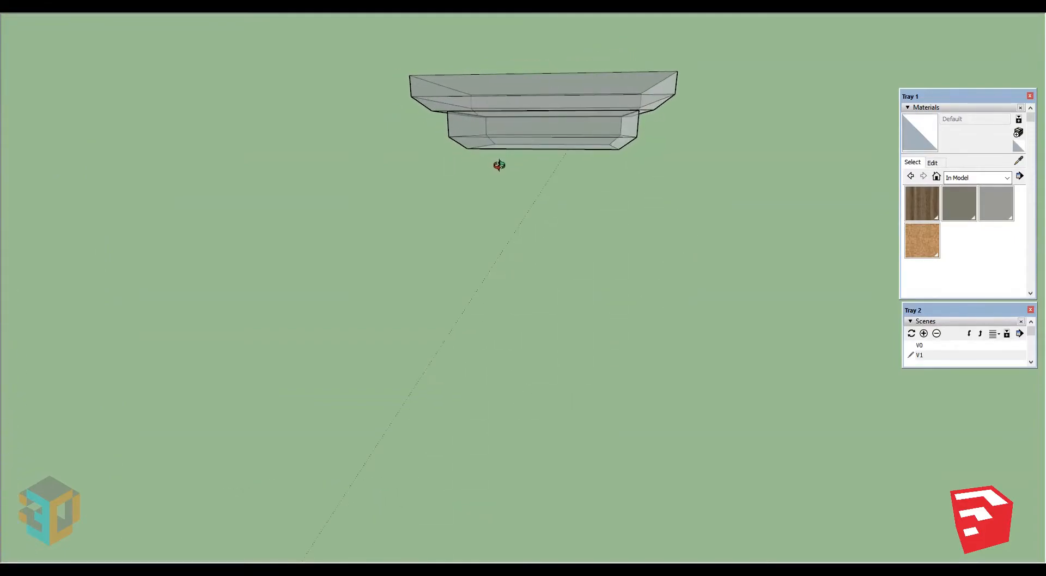
click(612, 108)
click(981, 177)
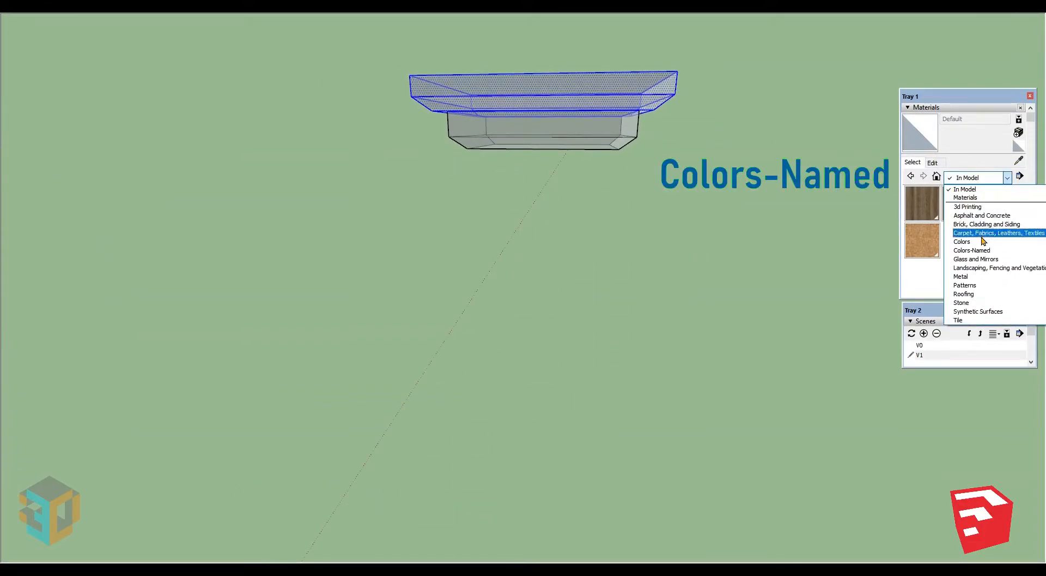
click(972, 250)
scroll(962, 230, down, 10)
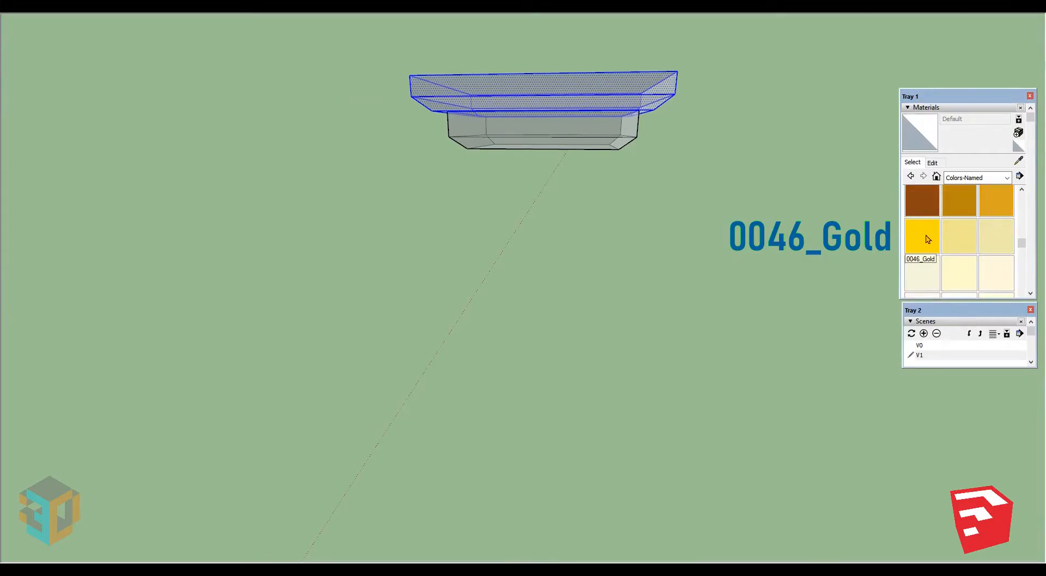
click(928, 239)
click(603, 77)
- Apply the 0049_Beige colour to the lower part of the ceiling lamp and return to scene V1
drag(404, 175, 404, 174)
click(928, 275)
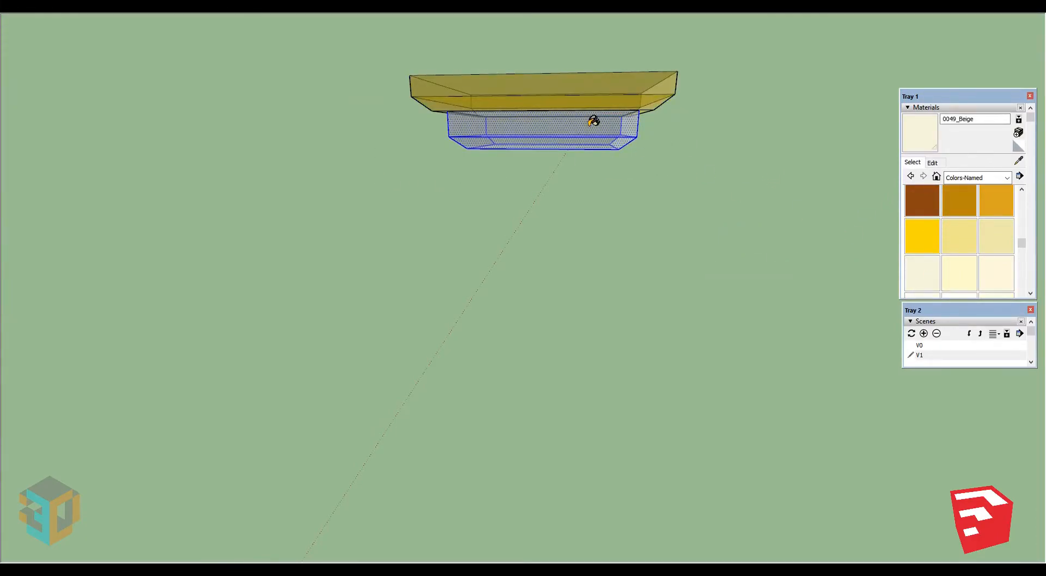
double_click(940, 355)
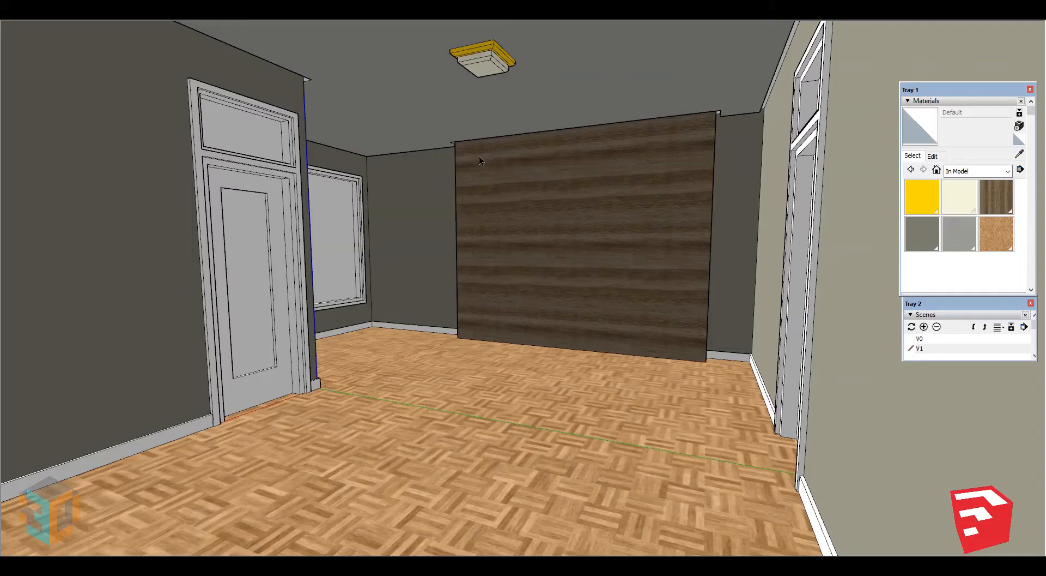
- Draw a large vertical rectangle outside the room, near the window wall, as a backdrop plane
scroll(479, 156, down, 10)
scroll(512, 253, down, 4)
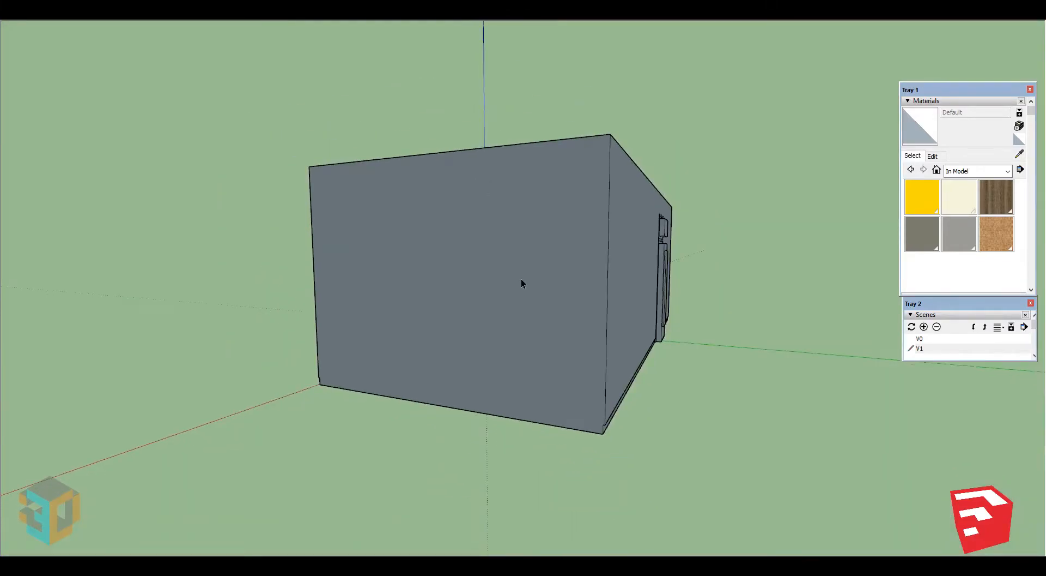
middle_drag(341, 289, 696, 321)
mouse_move(442, 292)
middle_down()
mouse_move(763, 292)
mouse_move(549, 273)
mouse_move(571, 269)
mouse_move(446, 305)
mouse_move(464, 304)
middle_up()
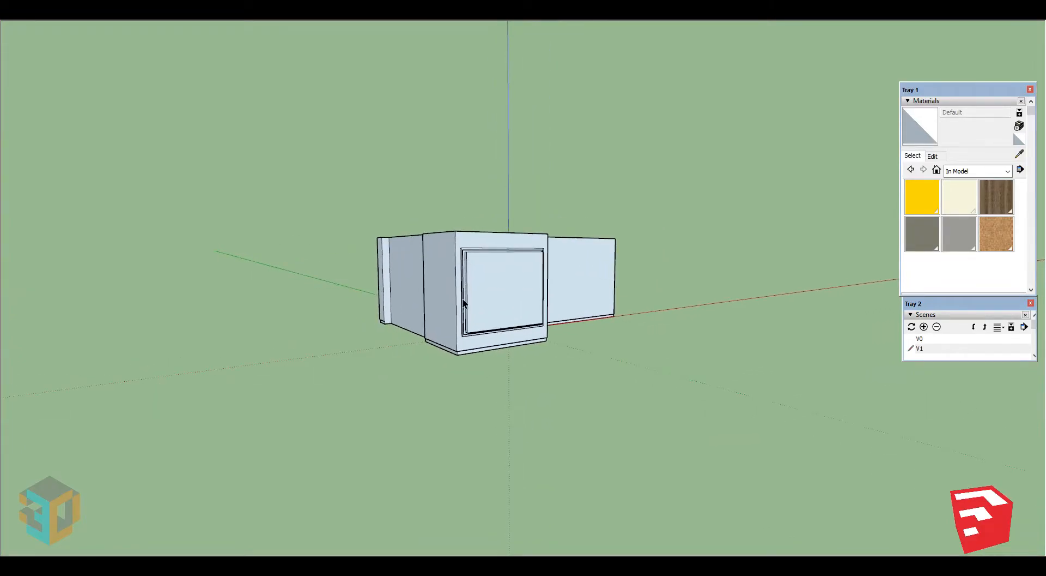
key(t)
key(l)
click(477, 363)
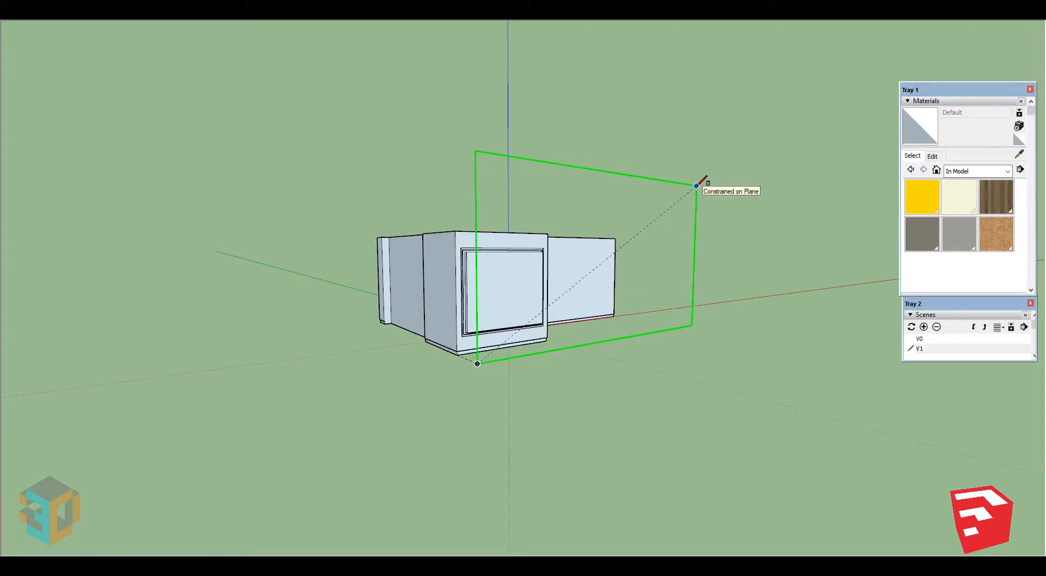
click(696, 185)
- Import the alexander-schimmeck autumn forest JPG as a texture and stretch it over the full height of the backdrop rectangle
click(9, 5)
click(34, 170)
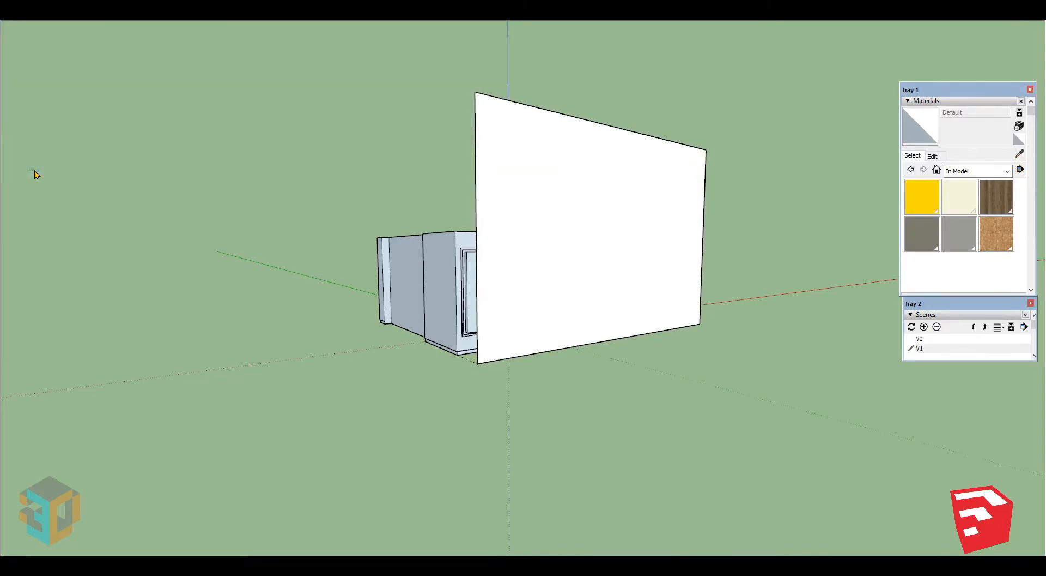
click(545, 344)
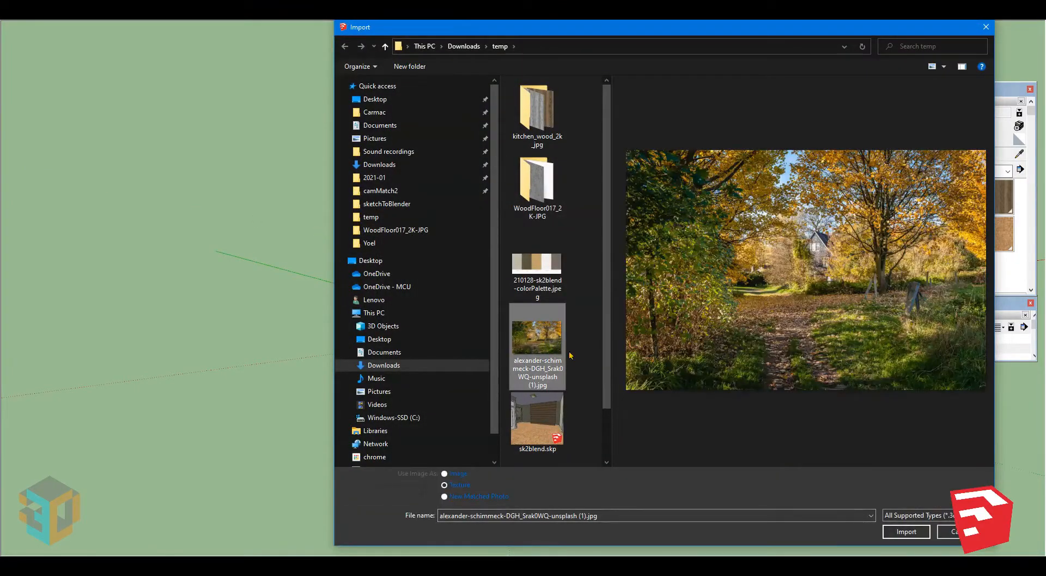
click(463, 484)
click(907, 532)
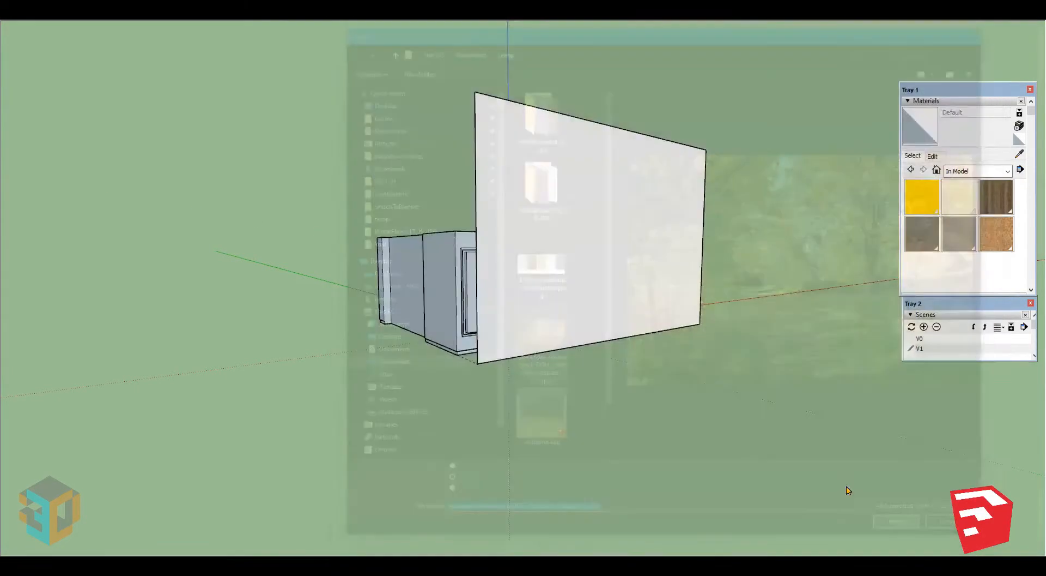
click(478, 363)
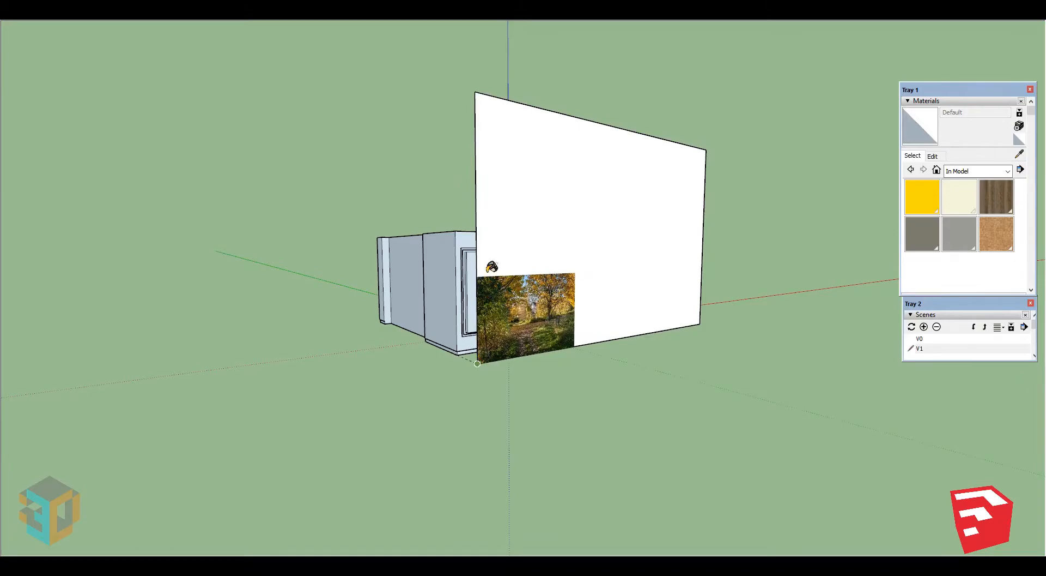
click(475, 91)
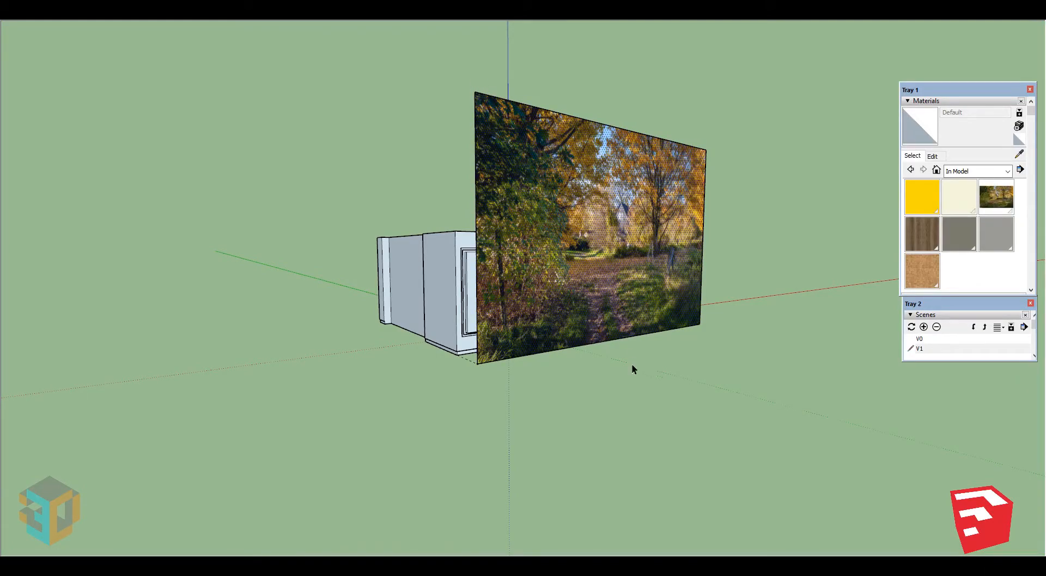
- Rotate the photo backdrop 180° about the midpoint of its base so the image faces the window
key(q)
click(611, 340)
click(479, 361)
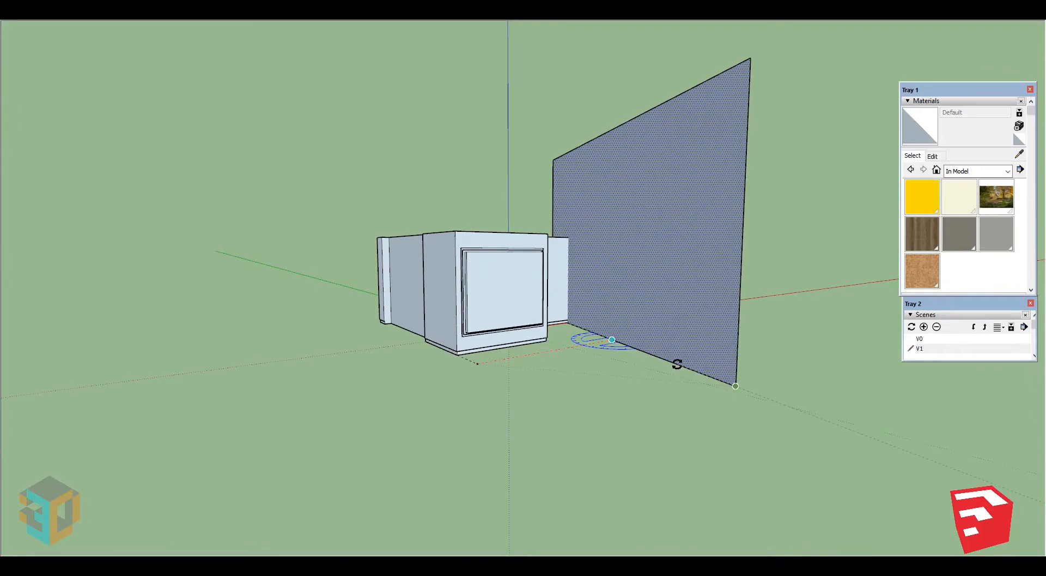
key(Escape)
key(space)
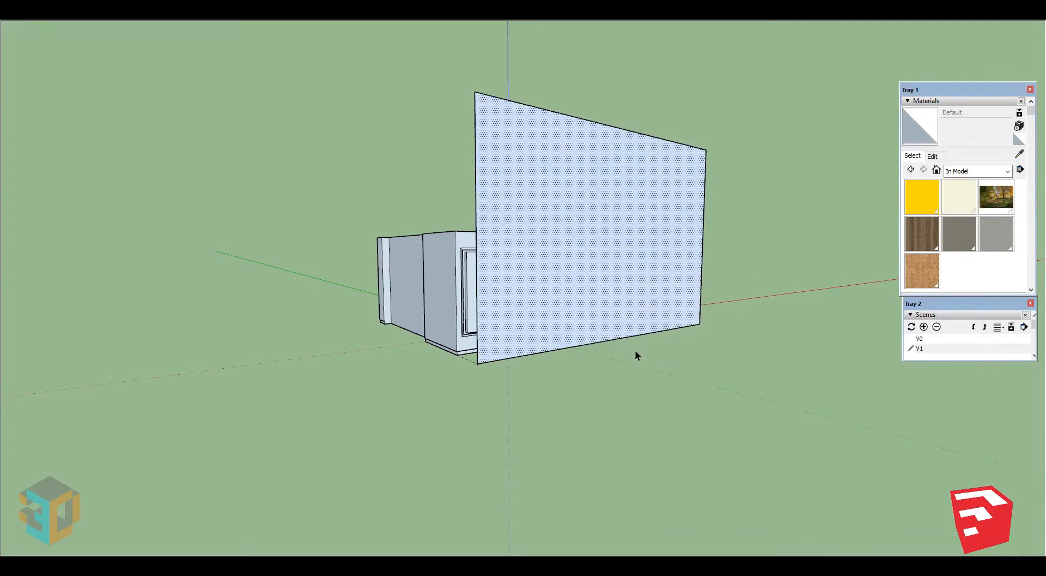
click(596, 342)
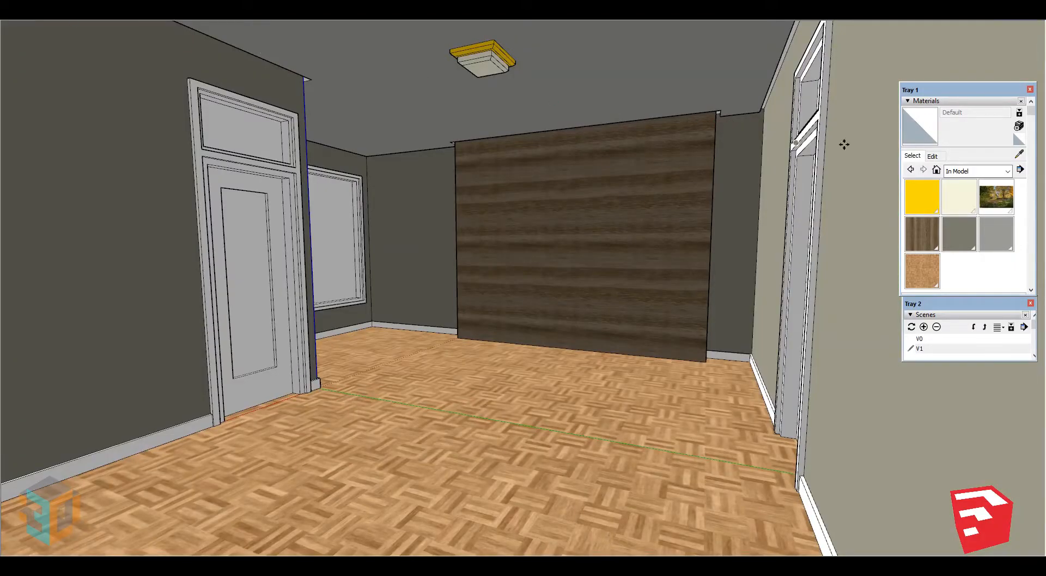
- Apply the Translucent Glass Gray material from Glass and Mirrors to the room's window pane
click(971, 172)
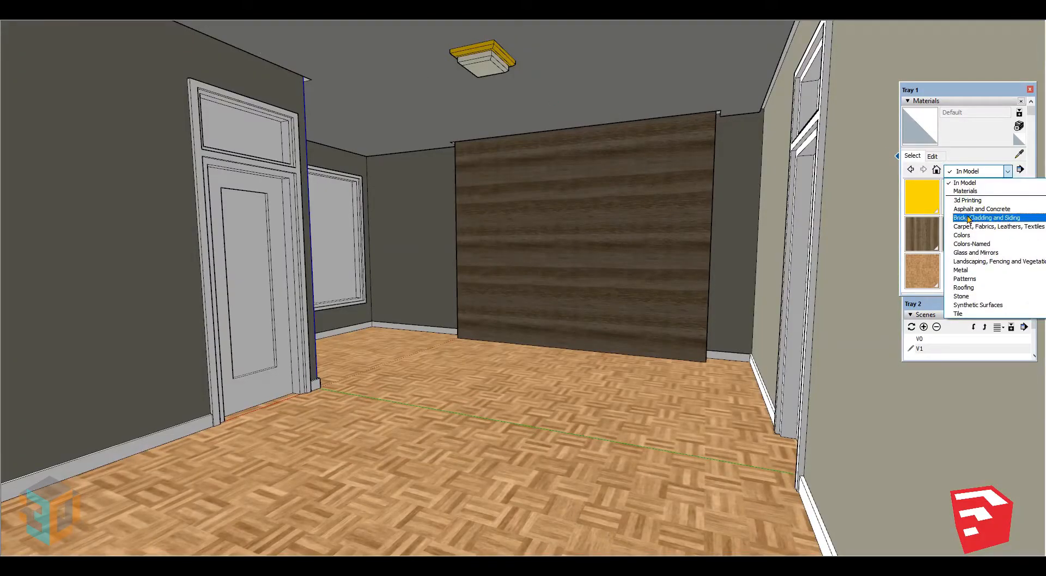
click(970, 254)
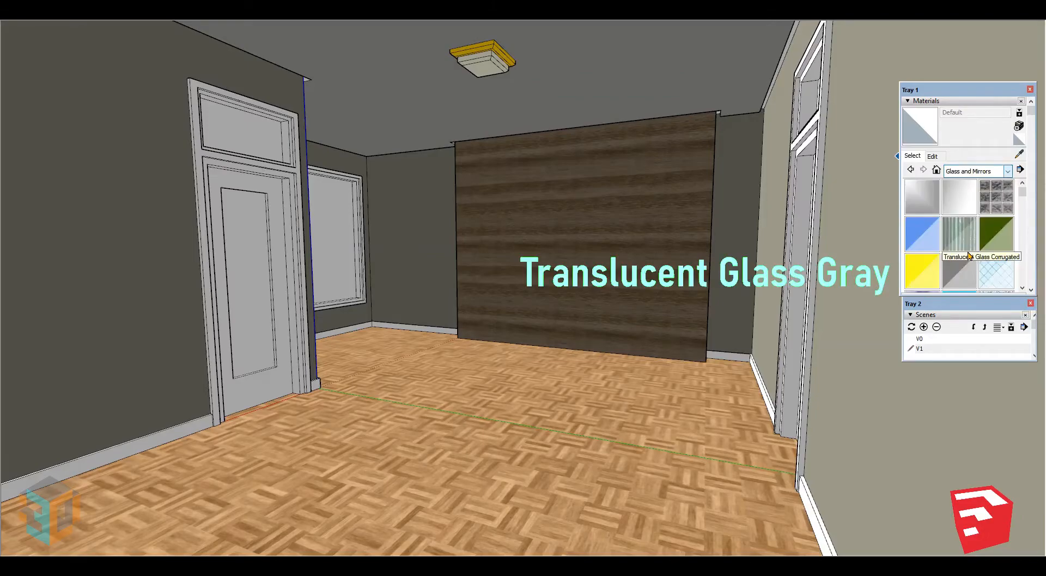
click(960, 275)
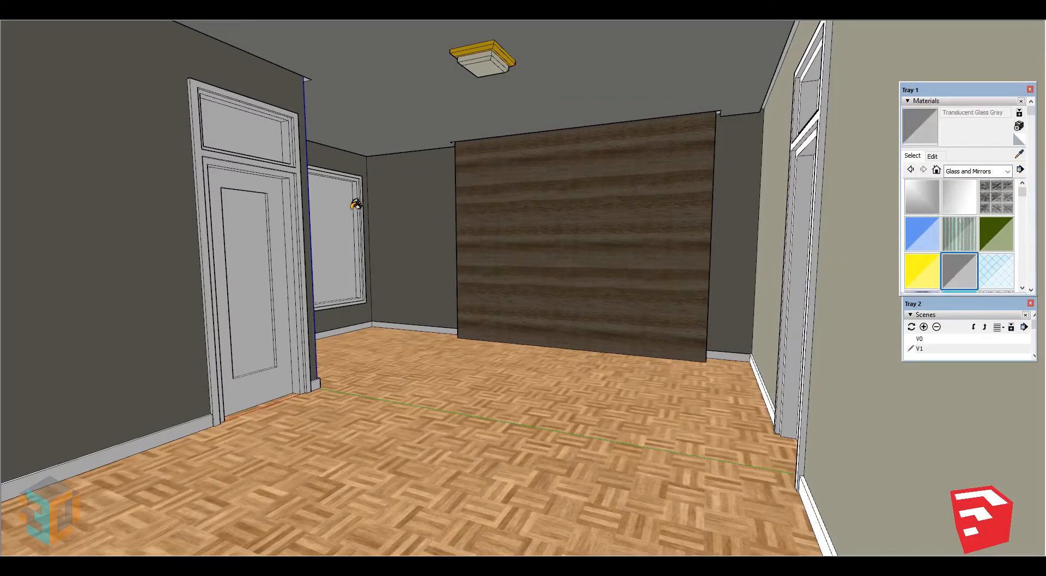
click(341, 222)
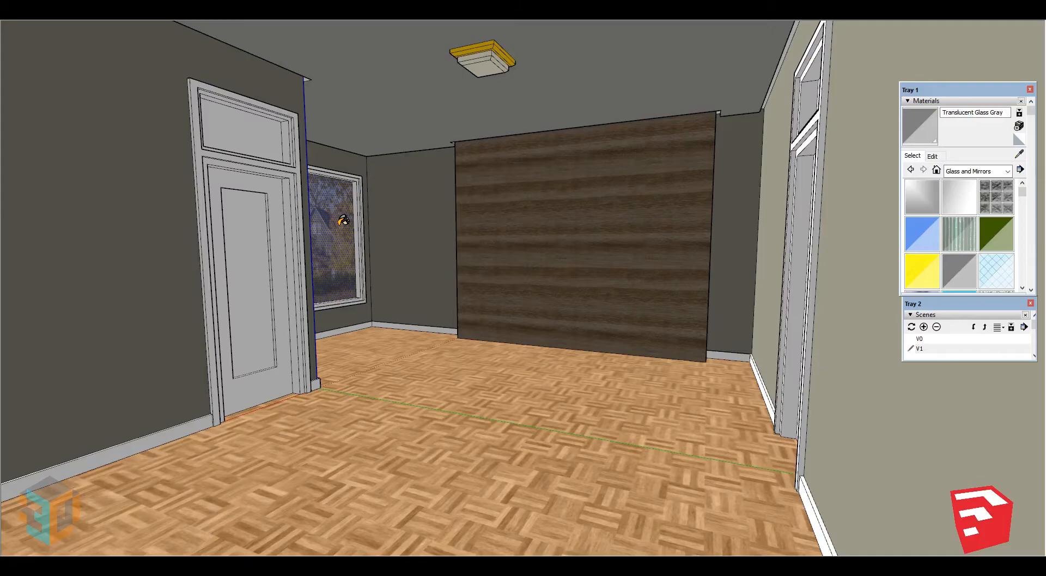
scroll(343, 220, up, 5)
- Show the model hierarchy of 210129-sk2blend-00, select its top-level Group and run a group command on it
click(1032, 289)
click(908, 288)
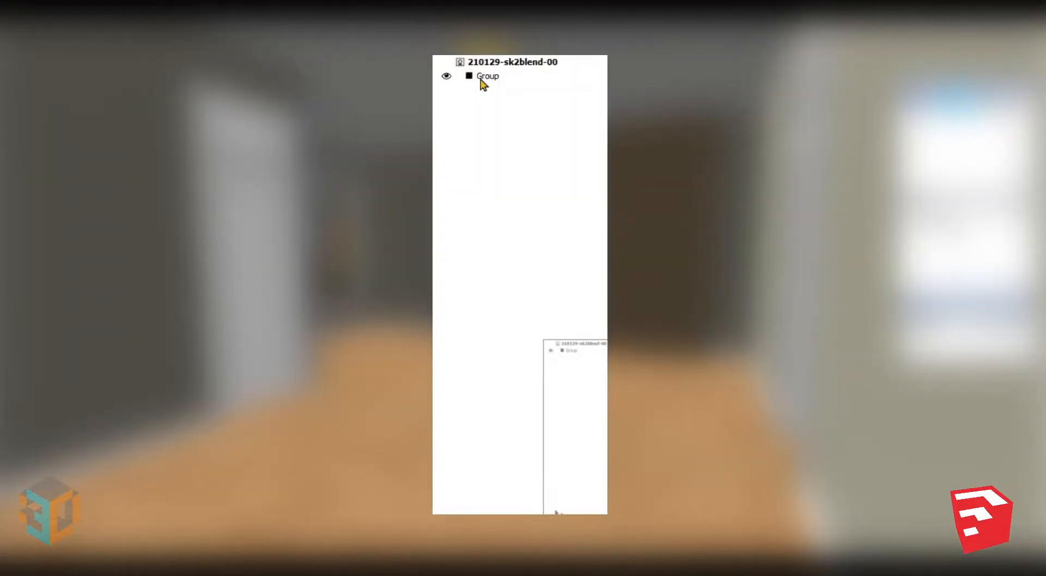
click(481, 80)
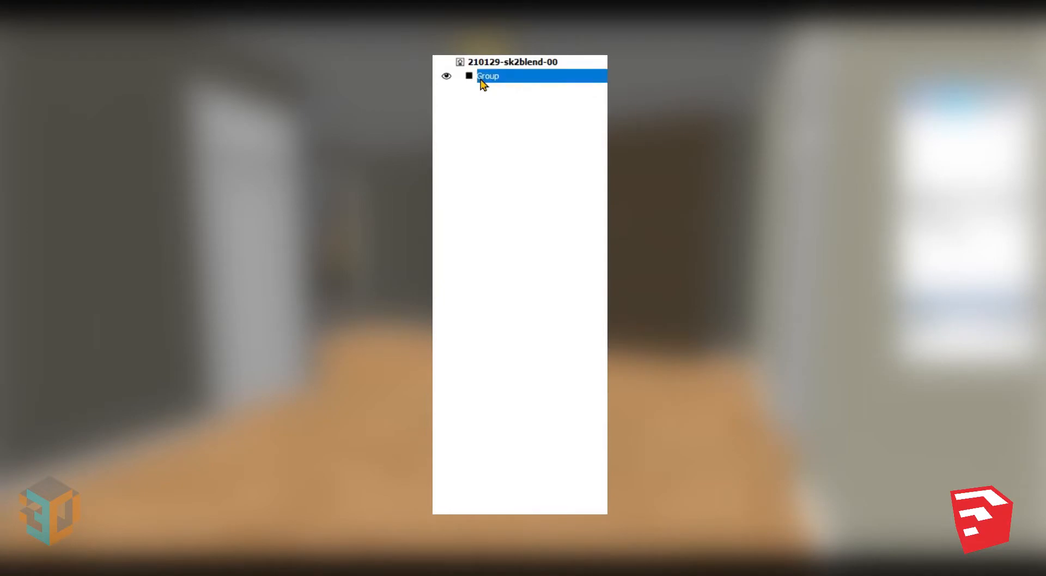
right_click(481, 81)
click(526, 202)
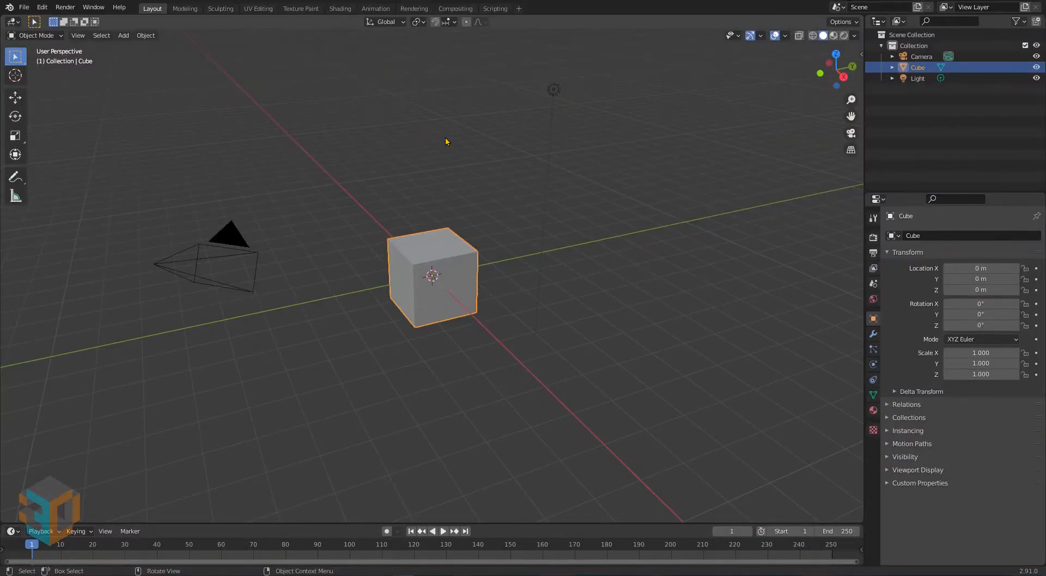
- Delete the default camera, cube and light from the scene
click(101, 34)
click(112, 49)
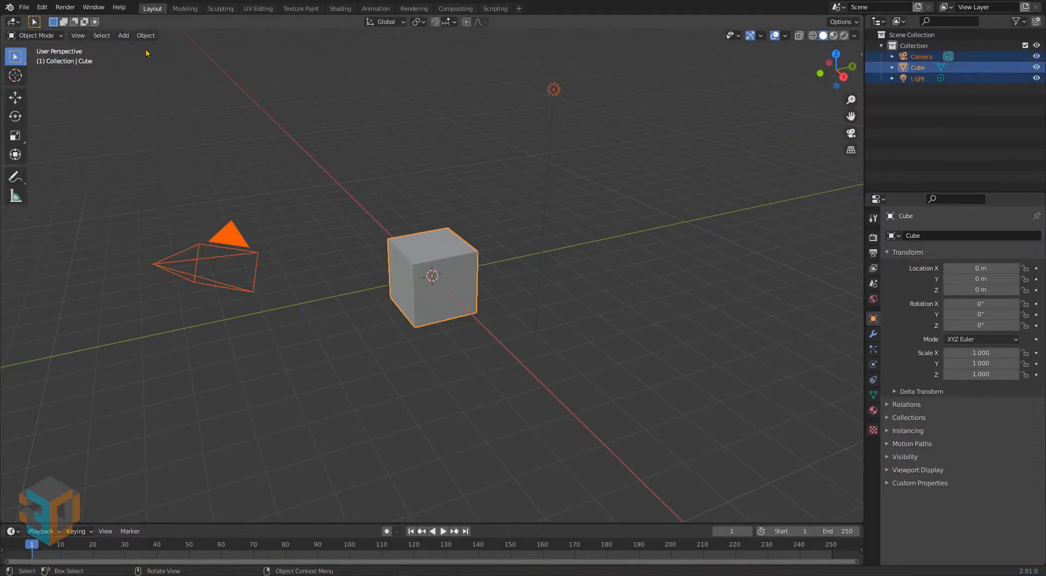
right_click(455, 248)
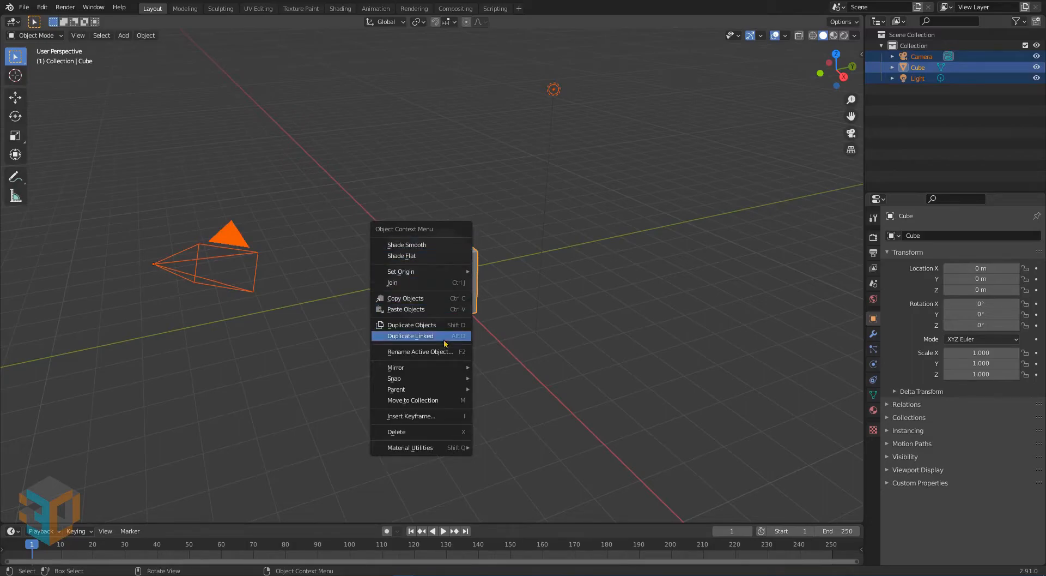
click(434, 435)
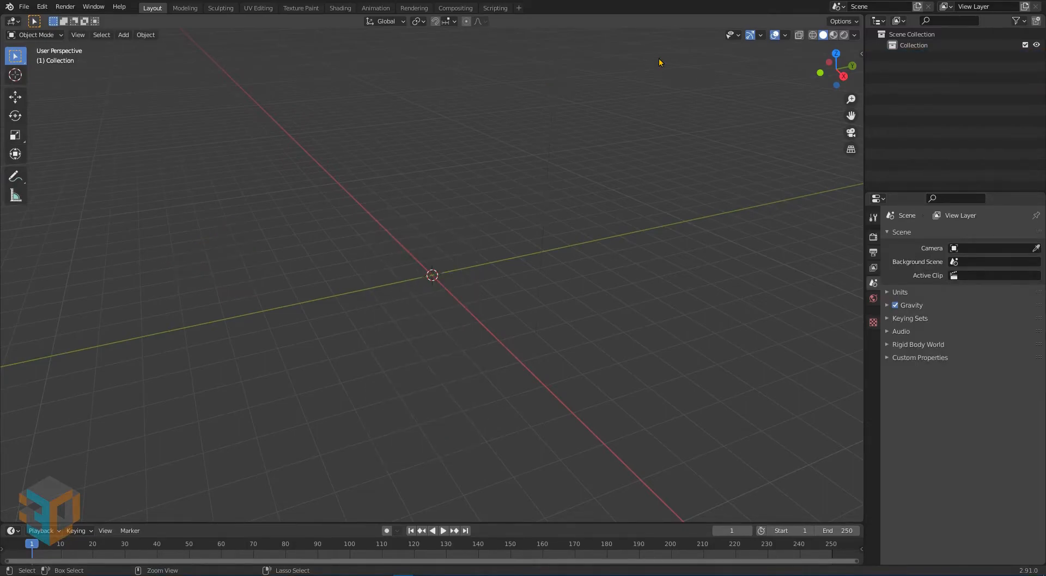
- Import the SketchUp scene 210128-sk2blend-00.skp with its scenes as cameras and existing materials in use
click(24, 7)
mouse_move(46, 158)
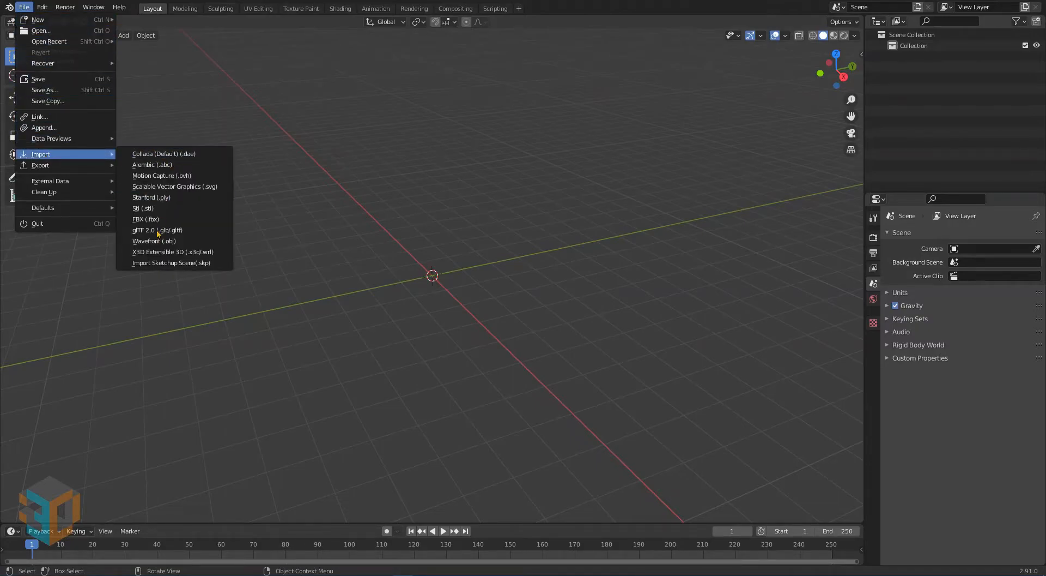
click(164, 263)
click(444, 199)
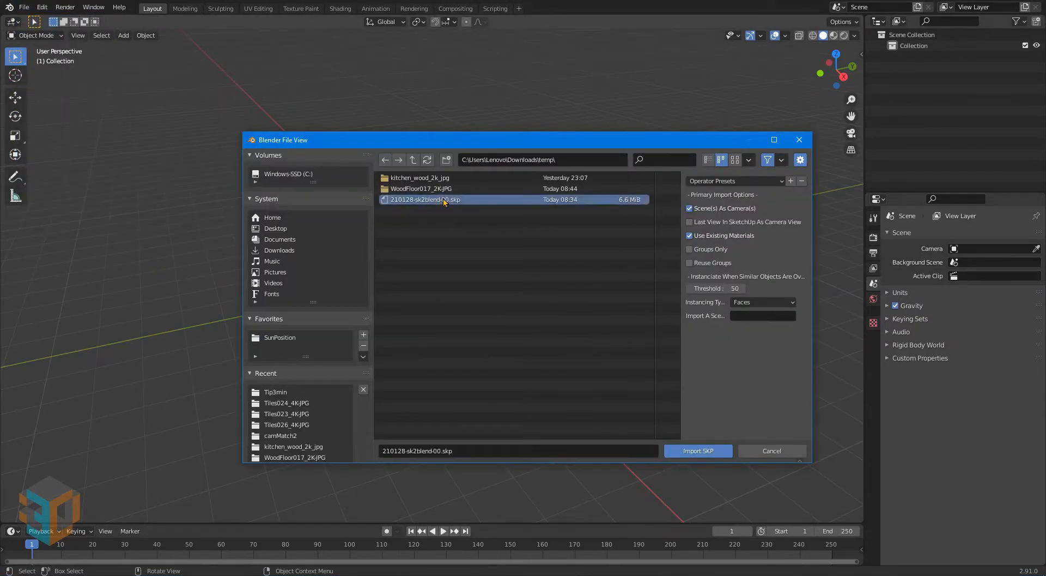
click(698, 451)
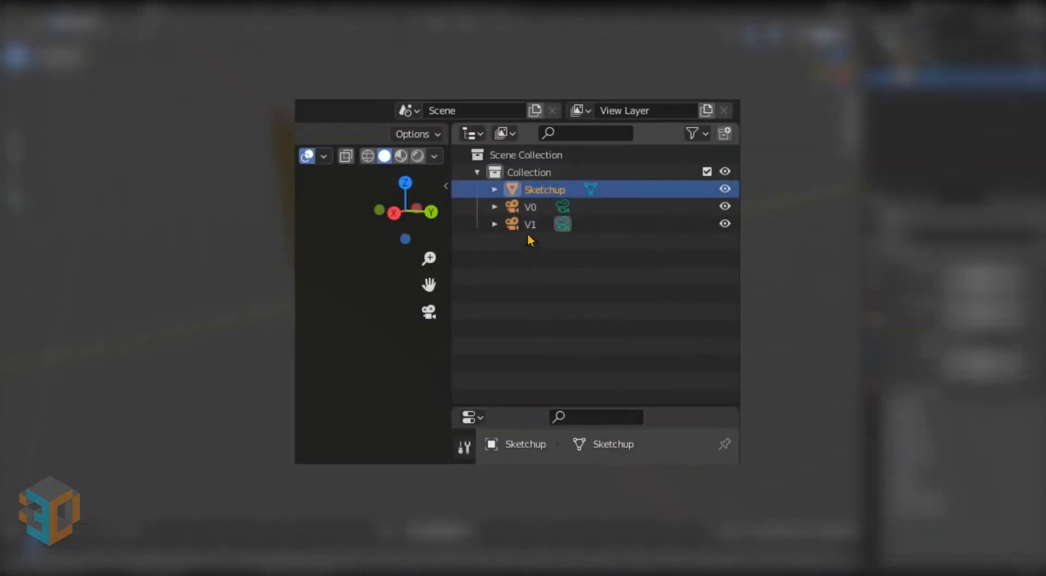
- Make the imported camera V1 the active scene camera and look through it
right_click(531, 223)
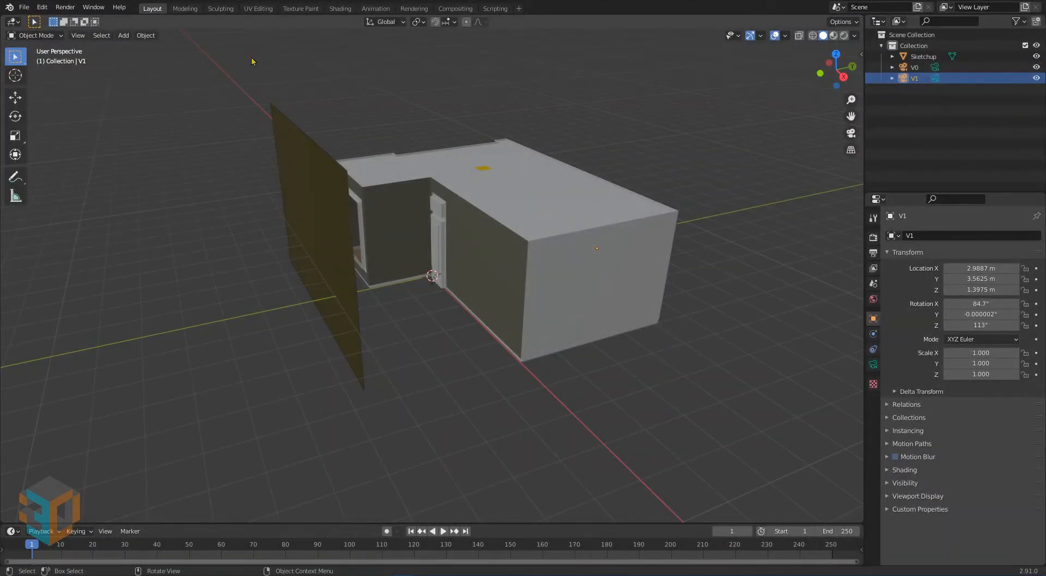
click(78, 35)
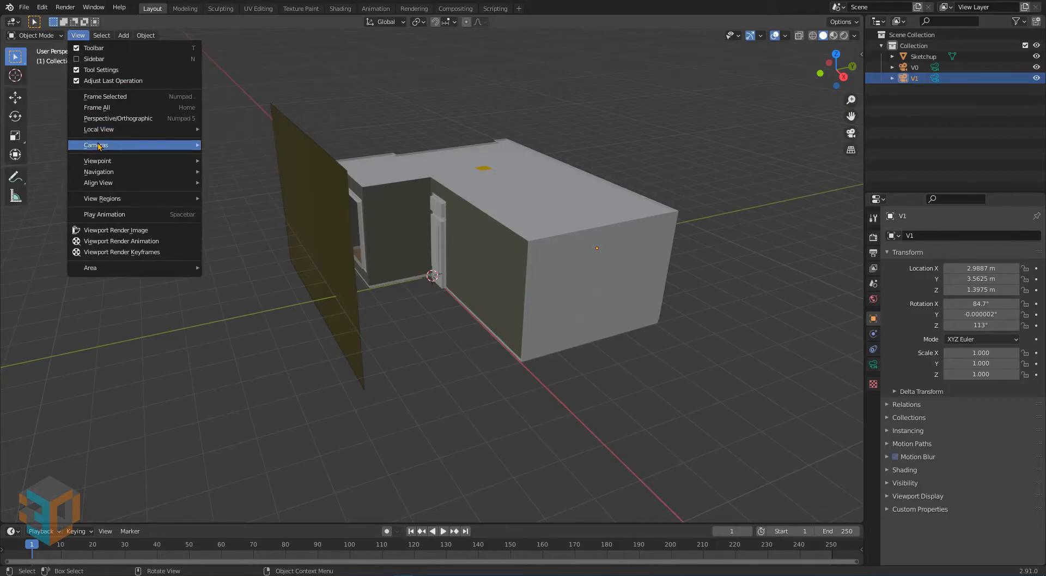
mouse_move(98, 145)
click(235, 148)
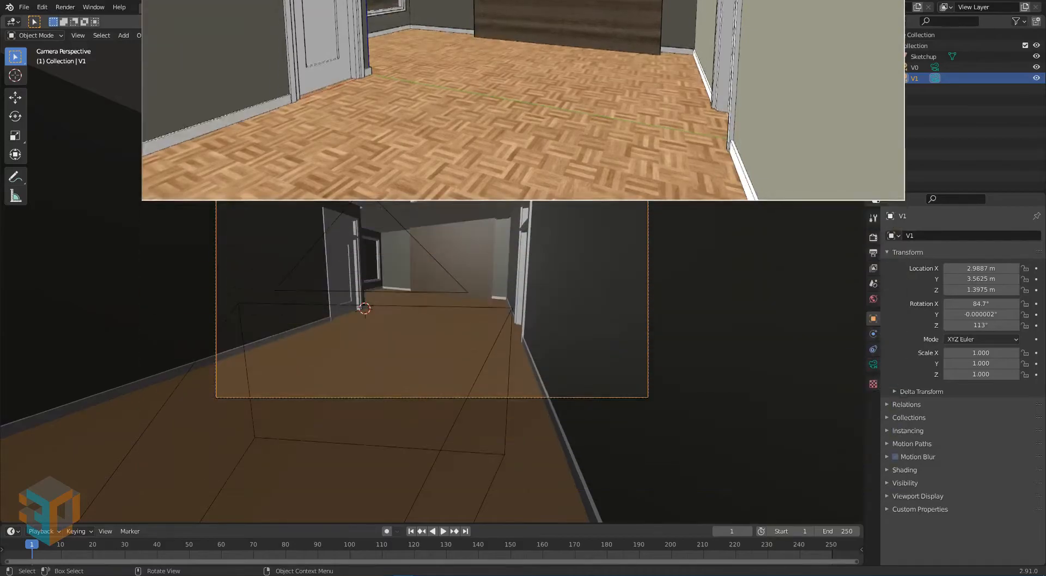
- Set camera V1's focal length to 17.5 mm and its vertical lens shift to 0.06
click(873, 364)
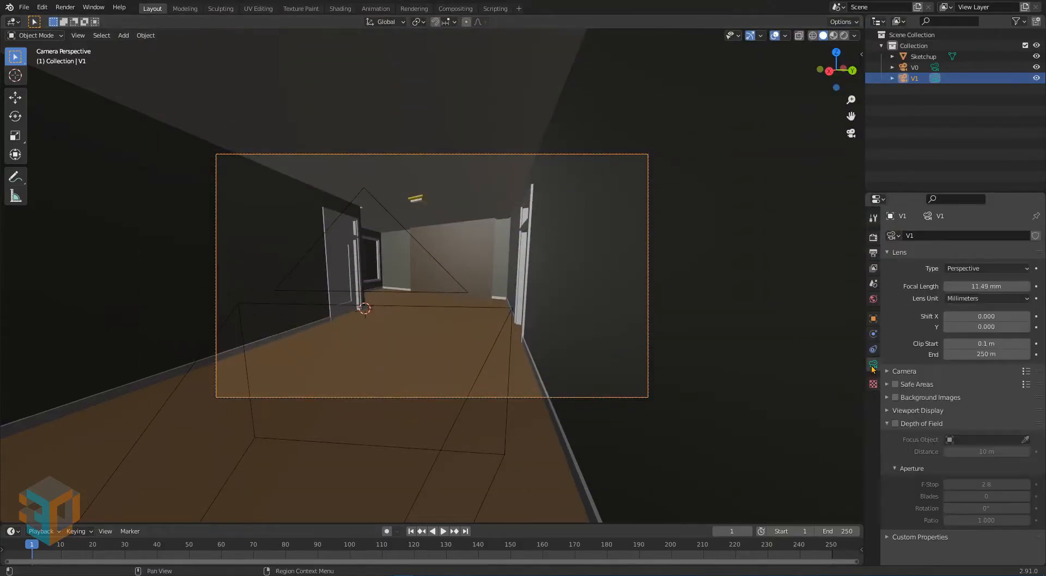
double_click(985, 286)
text(17.5)
key(Return)
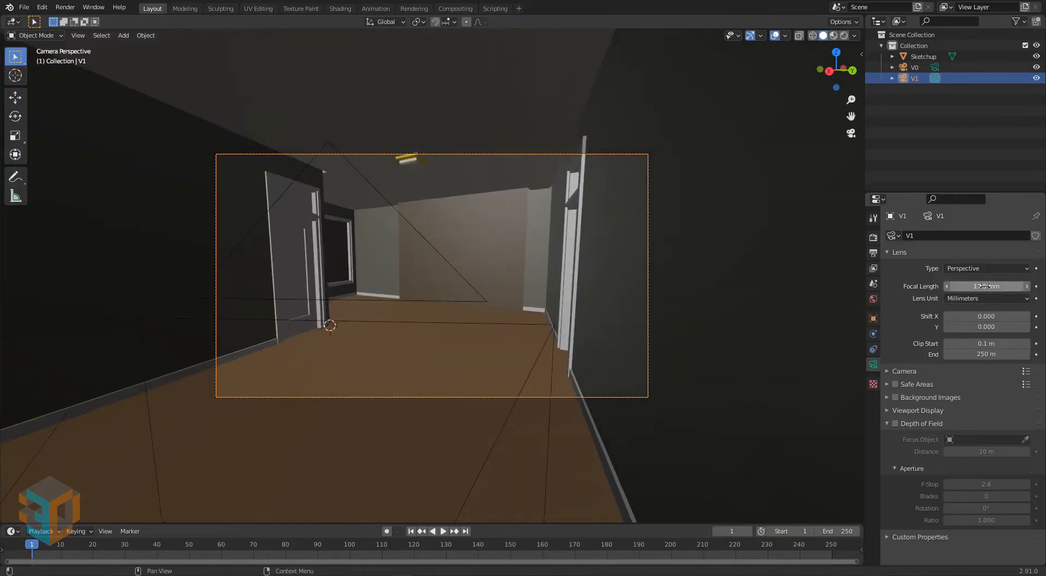
double_click(992, 326)
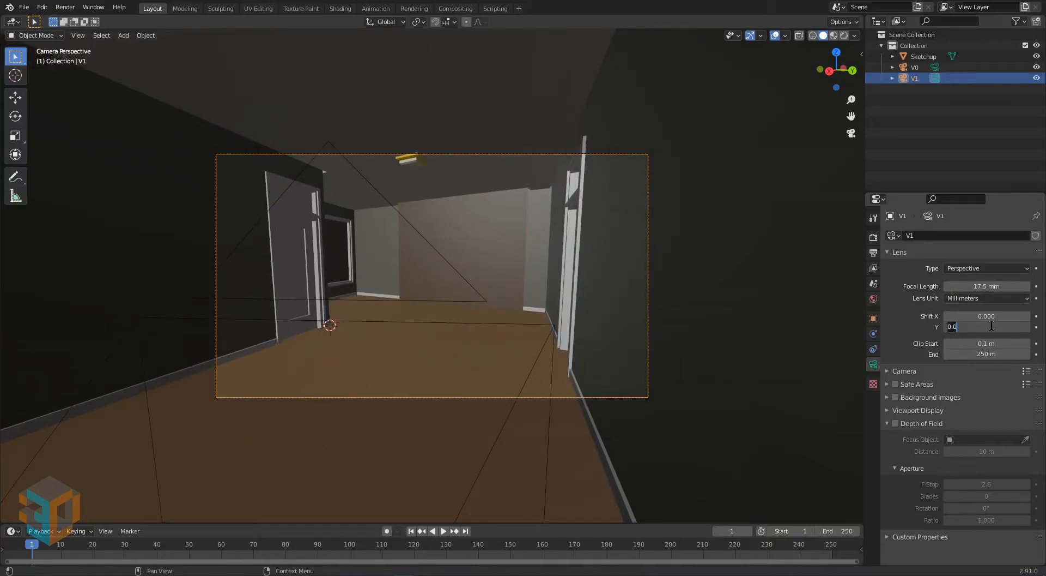
text(.06)
key(Return)
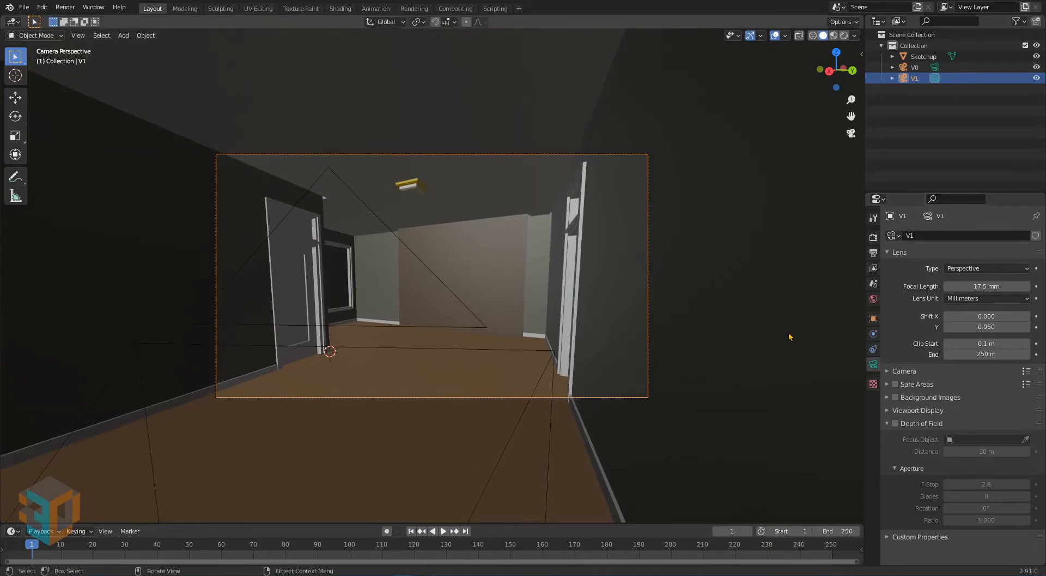
- Display the room's camera view in Material Preview shading
scroll(571, 314, up, 3)
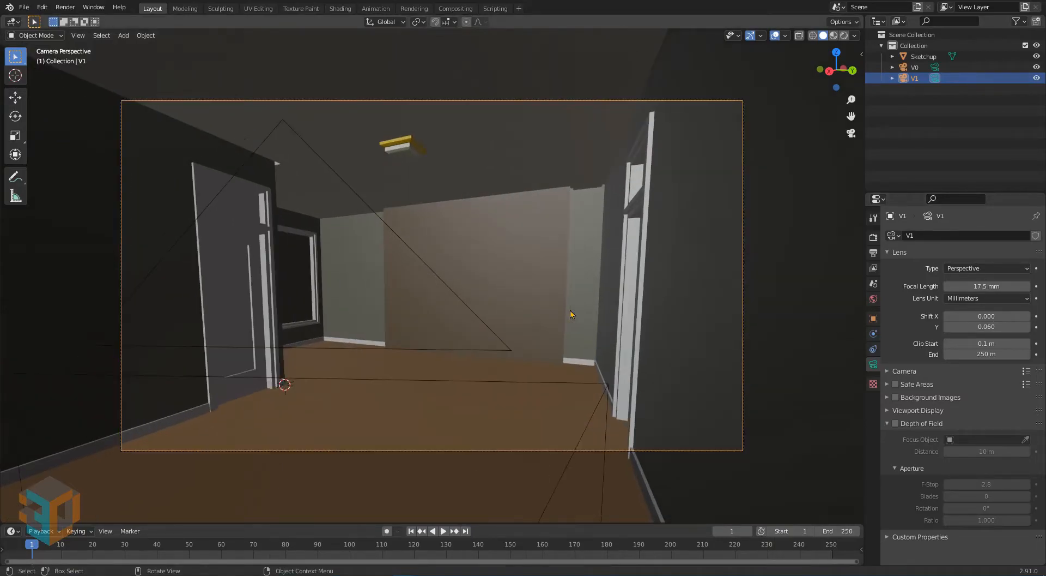
scroll(571, 314, up, 2)
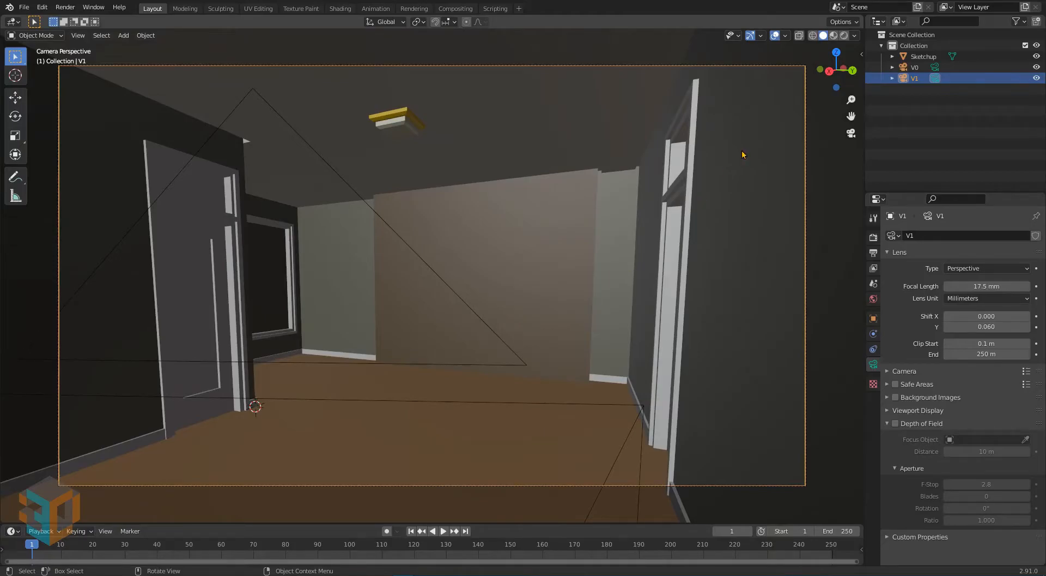
click(833, 35)
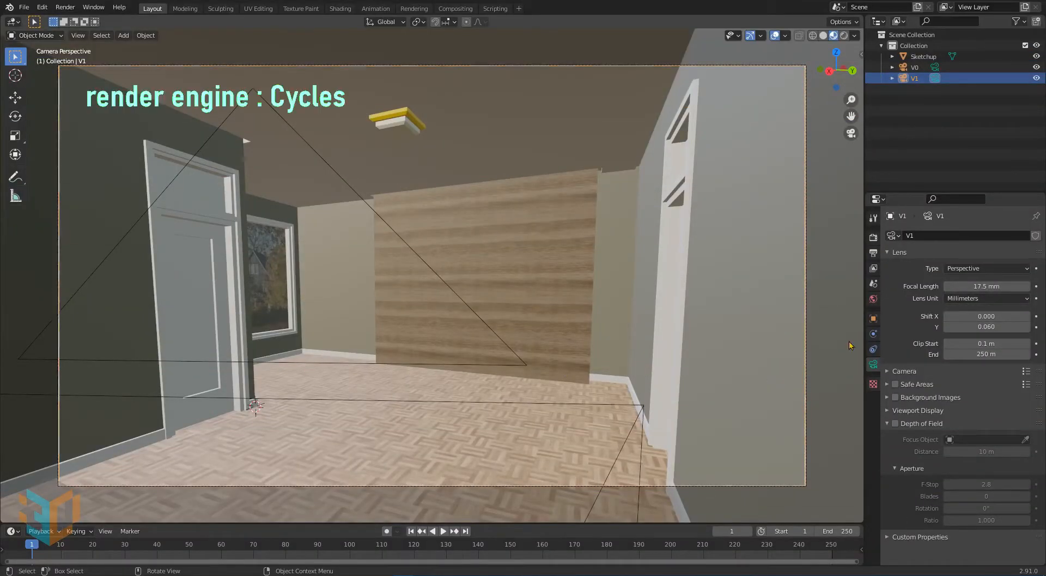
- Set the render engine to Cycles with GPU Compute as the device
click(874, 237)
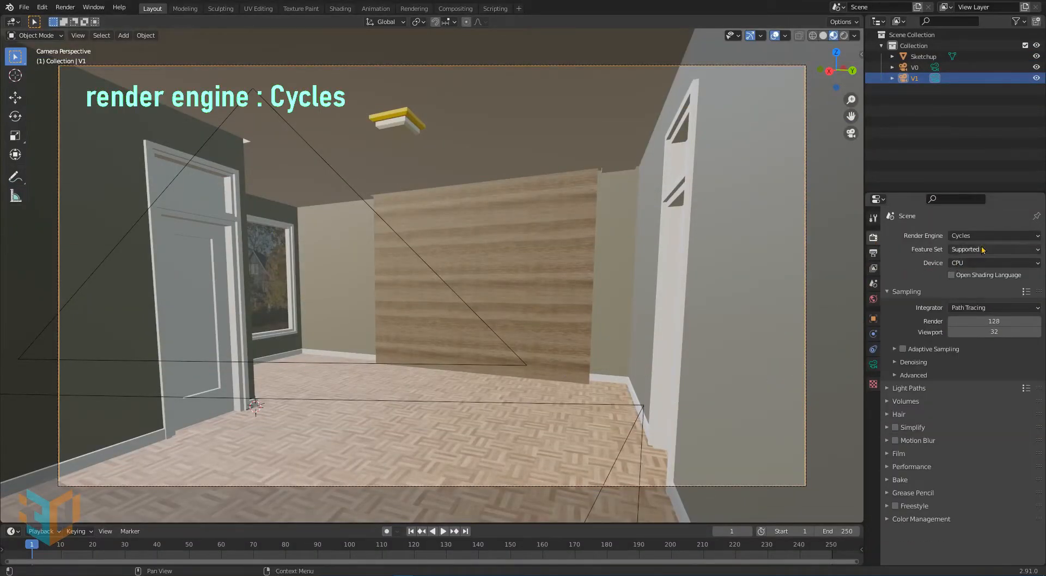
click(1003, 238)
click(1002, 272)
click(1004, 262)
click(999, 287)
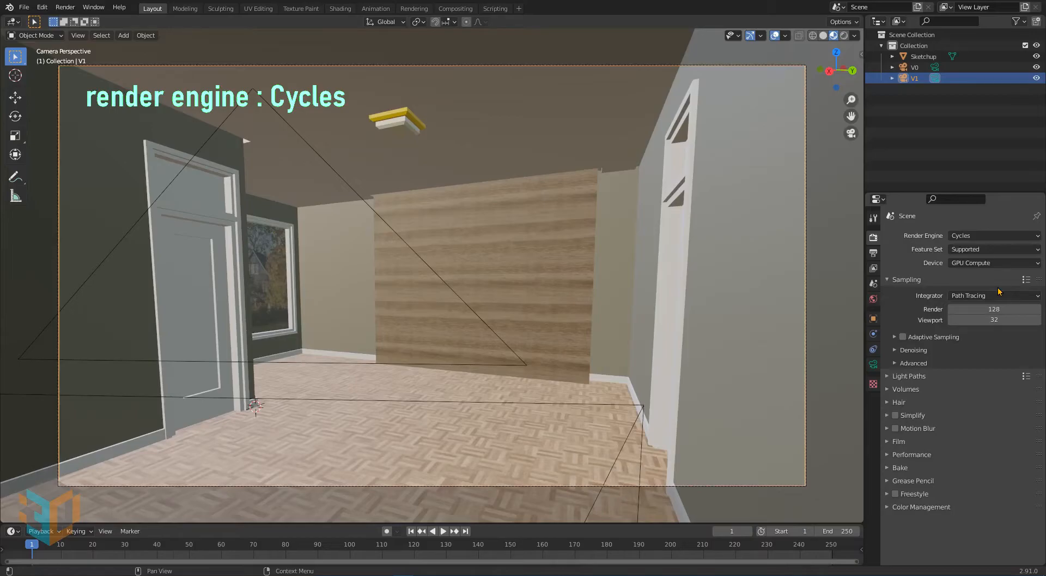
- Set the render samples to 512 and enable render denoising with OpenImageDenoise
click(999, 309)
text(512)
key(Return)
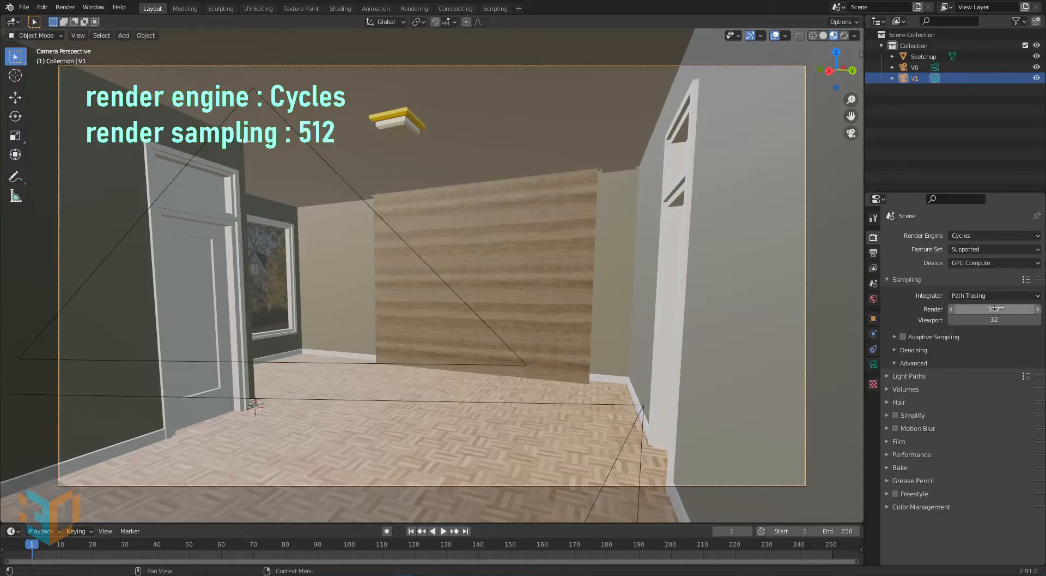
click(896, 350)
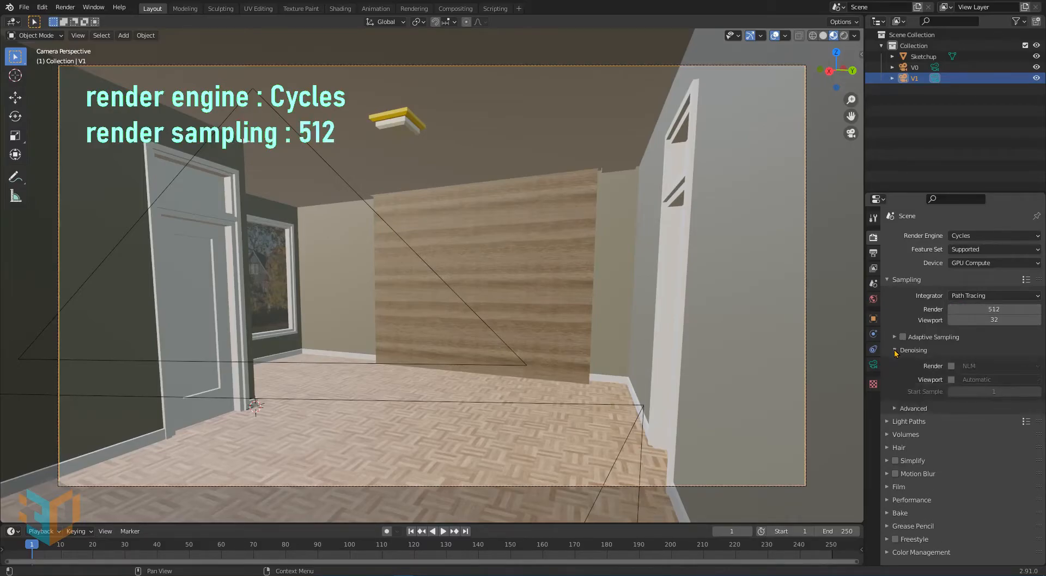
click(952, 366)
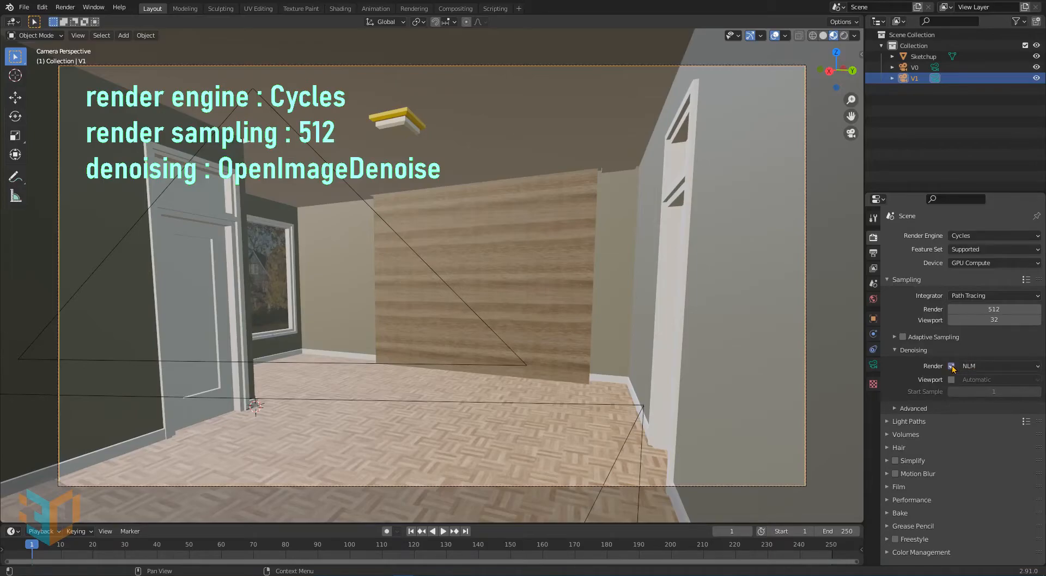
click(995, 366)
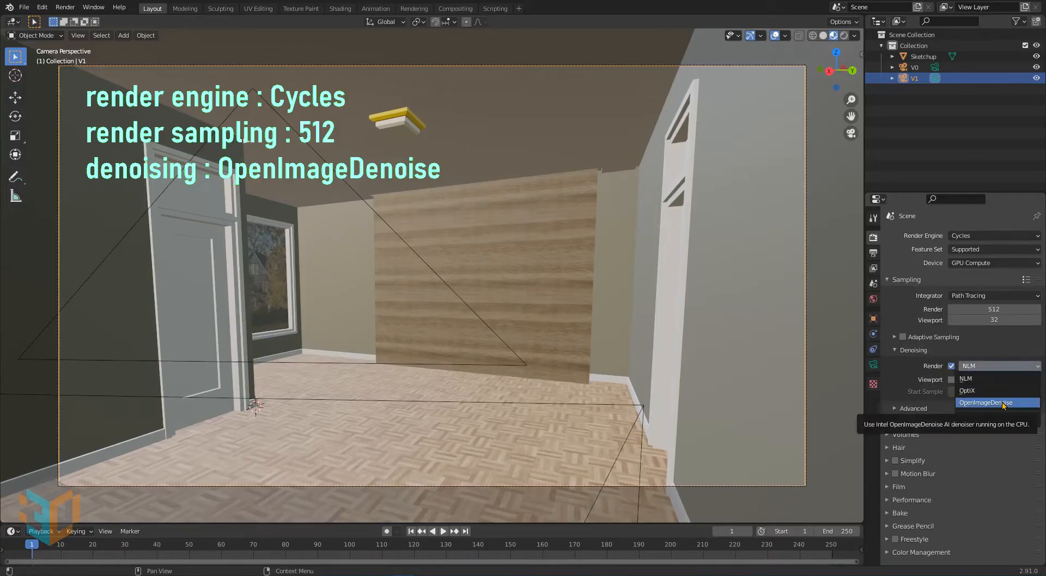
click(1003, 402)
- Set the output resolution scale to 50%
click(873, 253)
click(995, 269)
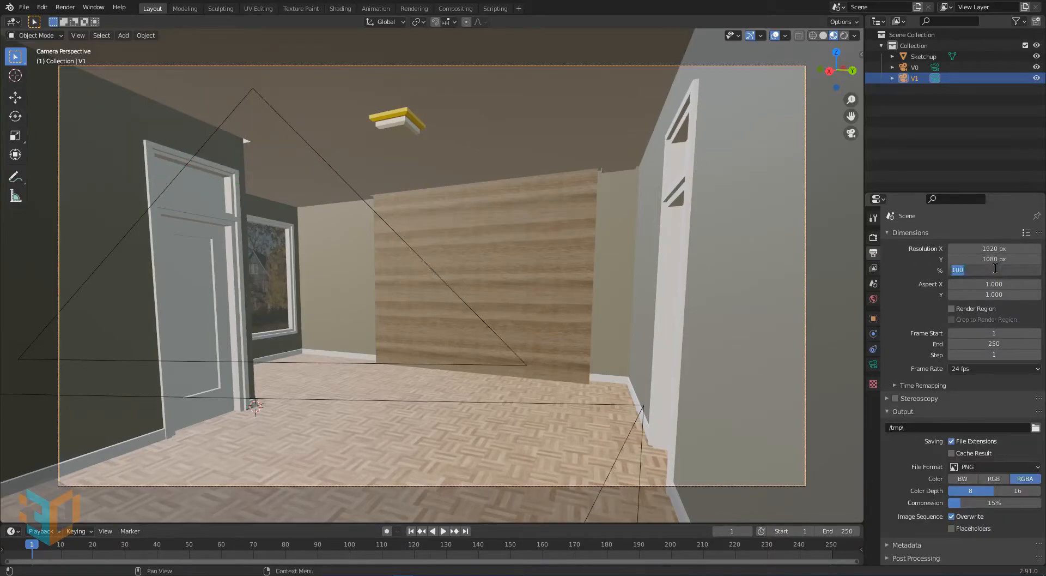
text(50)
key(Return)
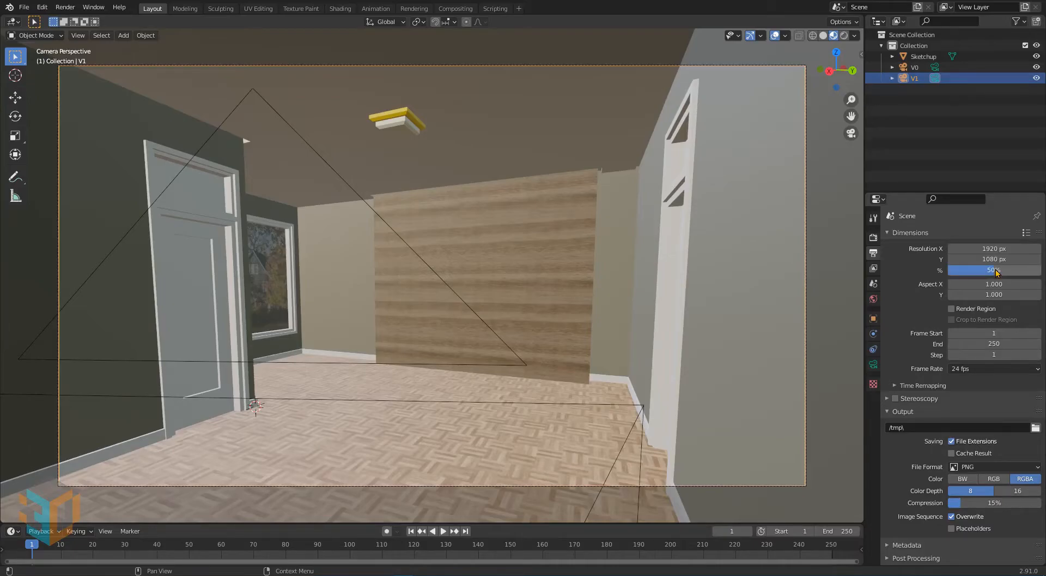
- Enable a render region around the door, window and part of the wood wall, and preview it in Rendered shading
click(952, 309)
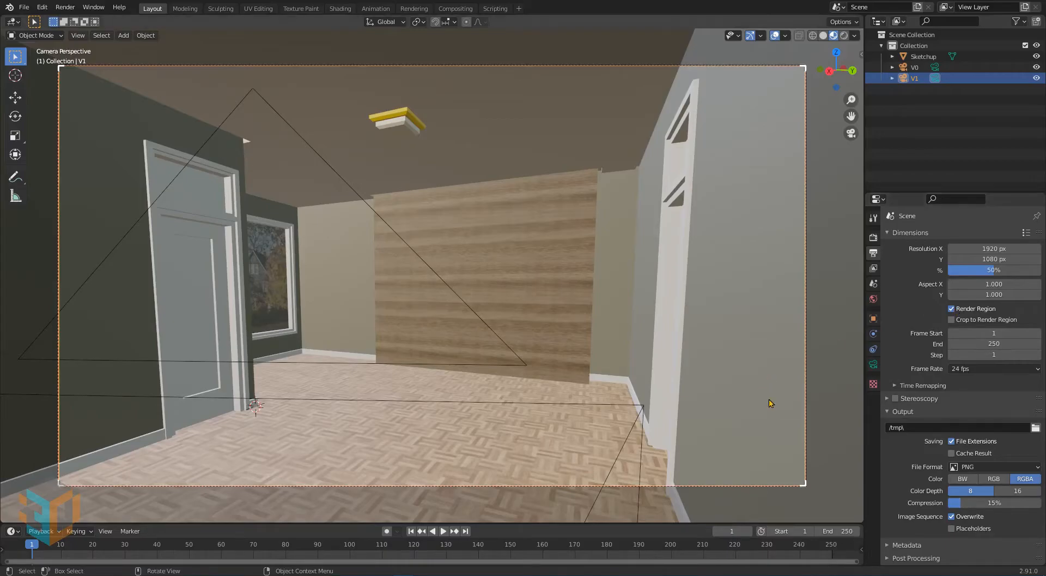
drag(804, 482, 454, 400)
drag(60, 67, 170, 158)
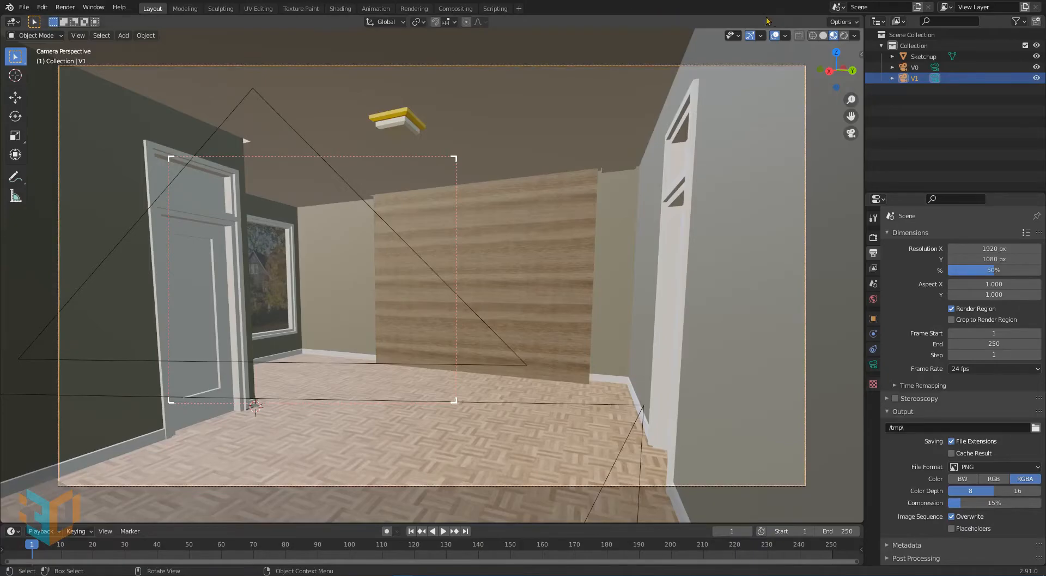
click(844, 36)
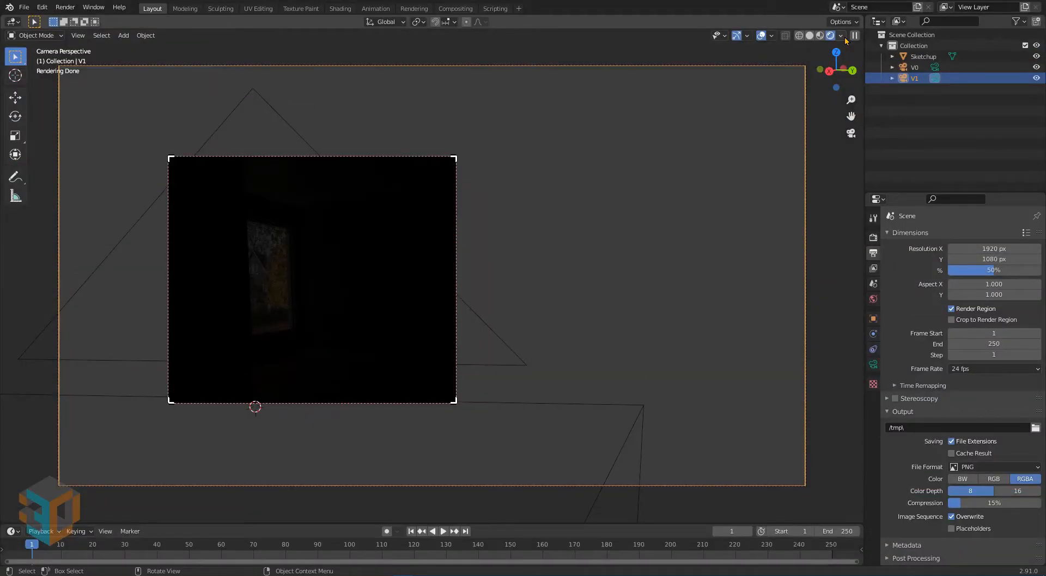
- Switch to the Shading workspace, look through the active camera and select the imported Sketchup model
click(339, 9)
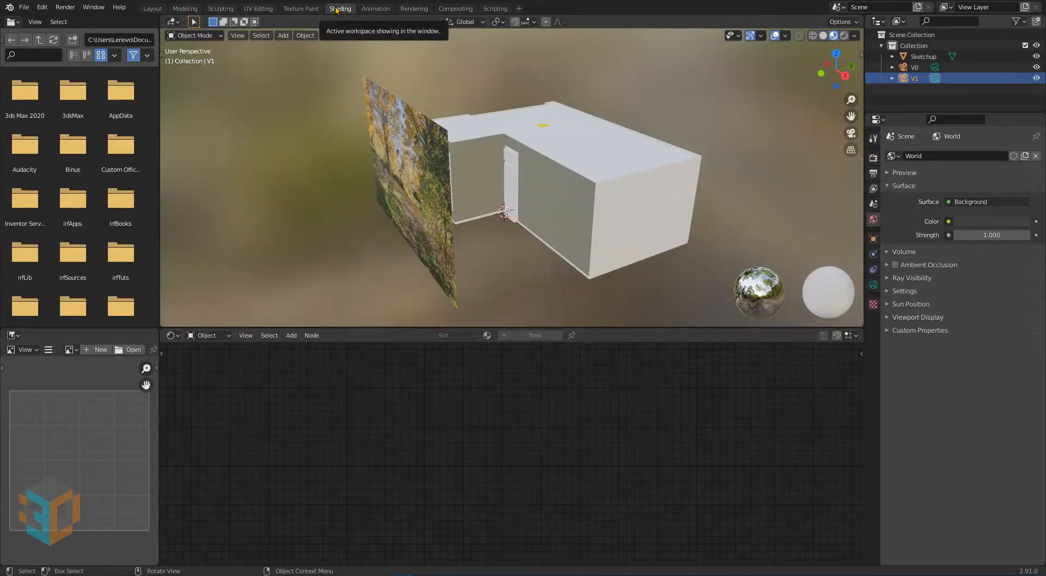
click(852, 136)
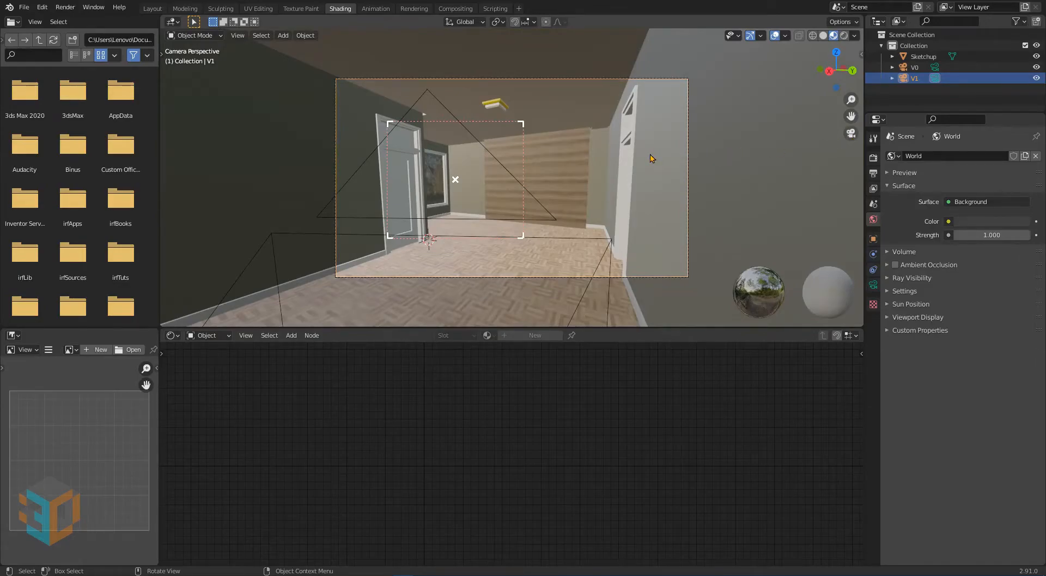
scroll(651, 158, up, 4)
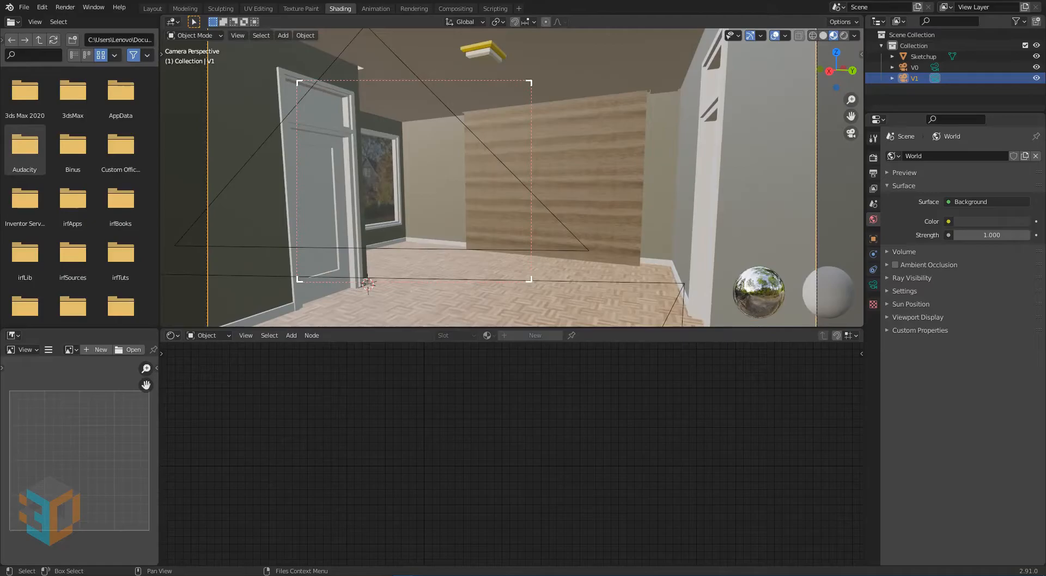
click(634, 190)
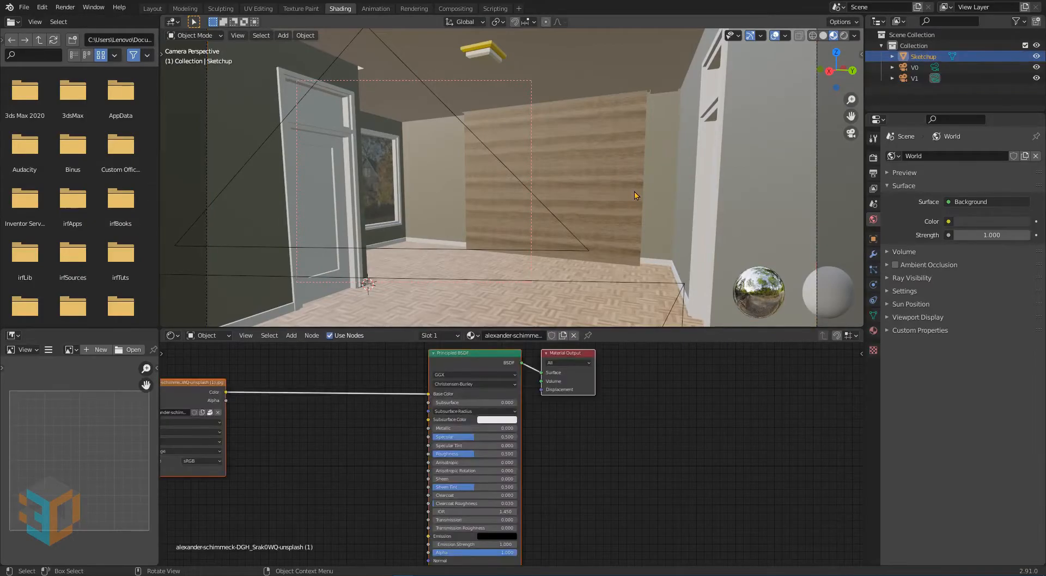
- Show the model's material list and delete the Principled BSDF node from the photo backdrop's material
click(873, 330)
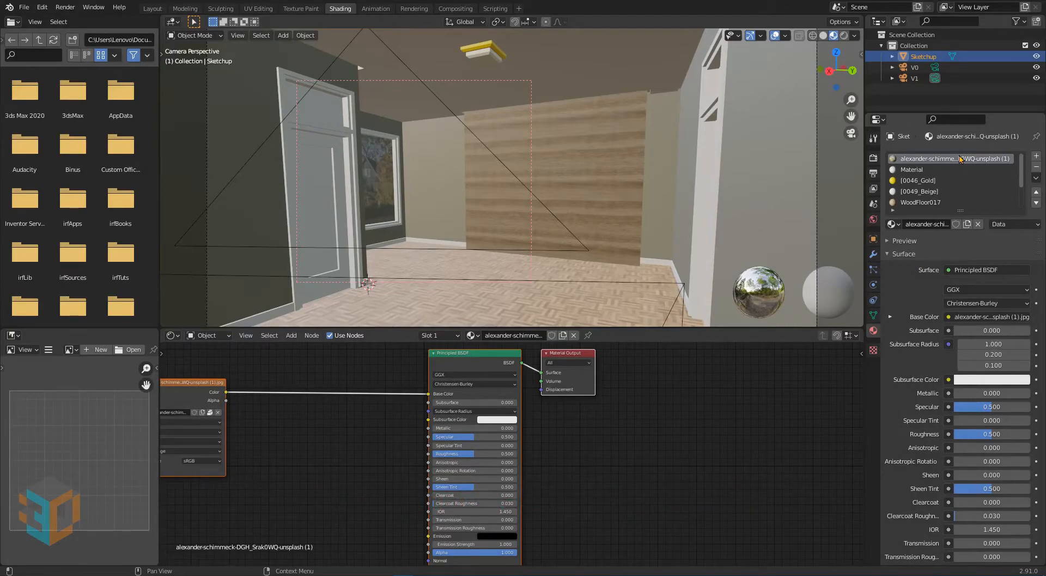
click(489, 357)
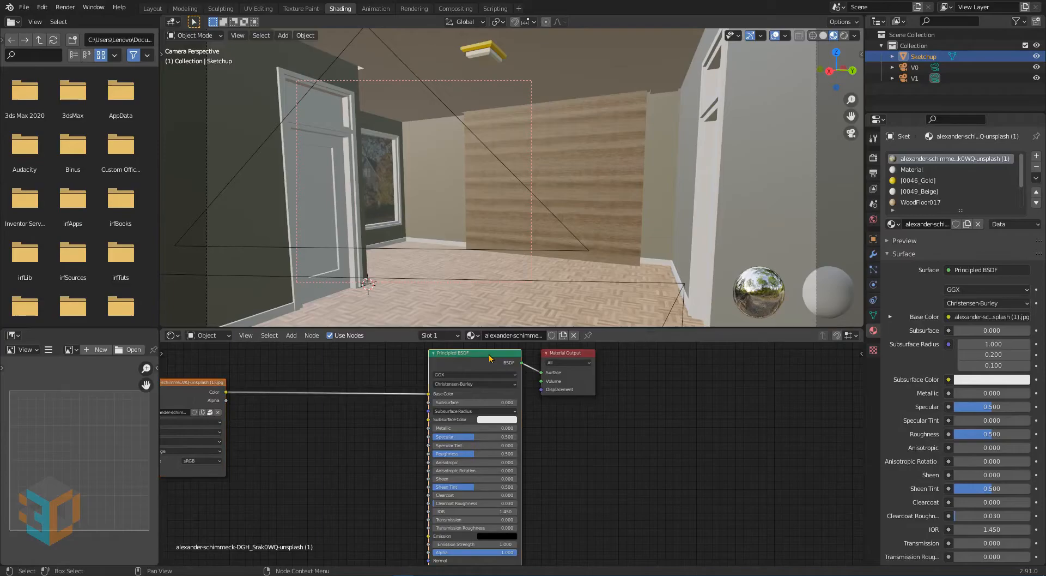
right_click(489, 357)
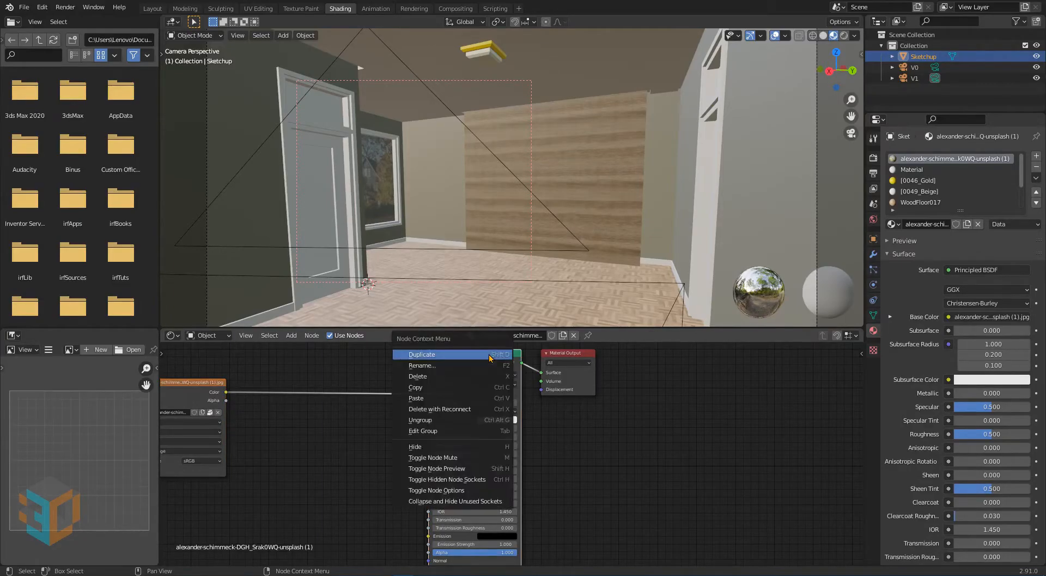
click(467, 376)
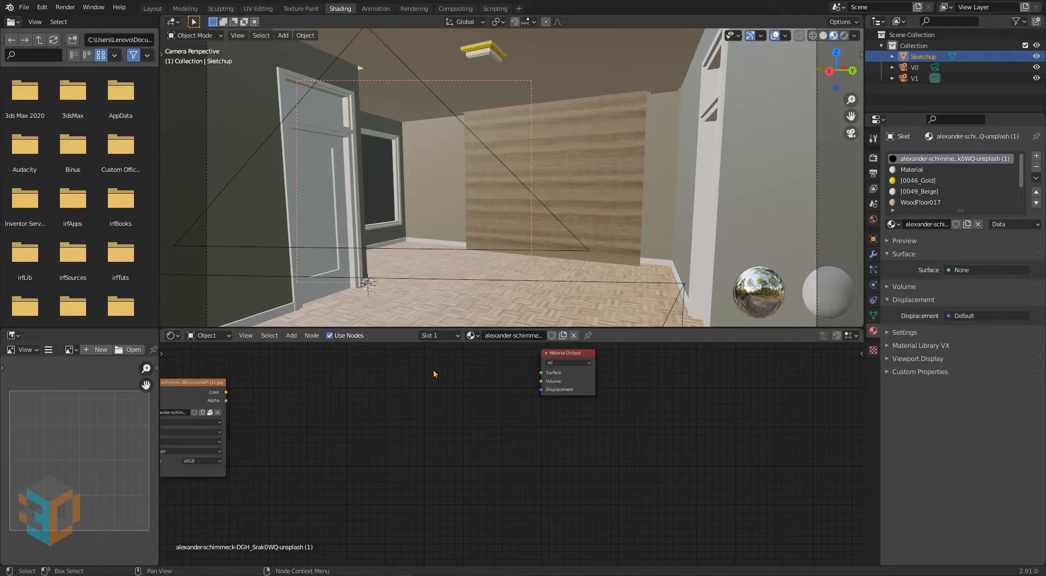
- Add an Emission shader node between the photo backdrop's image texture and the Material Output
click(291, 336)
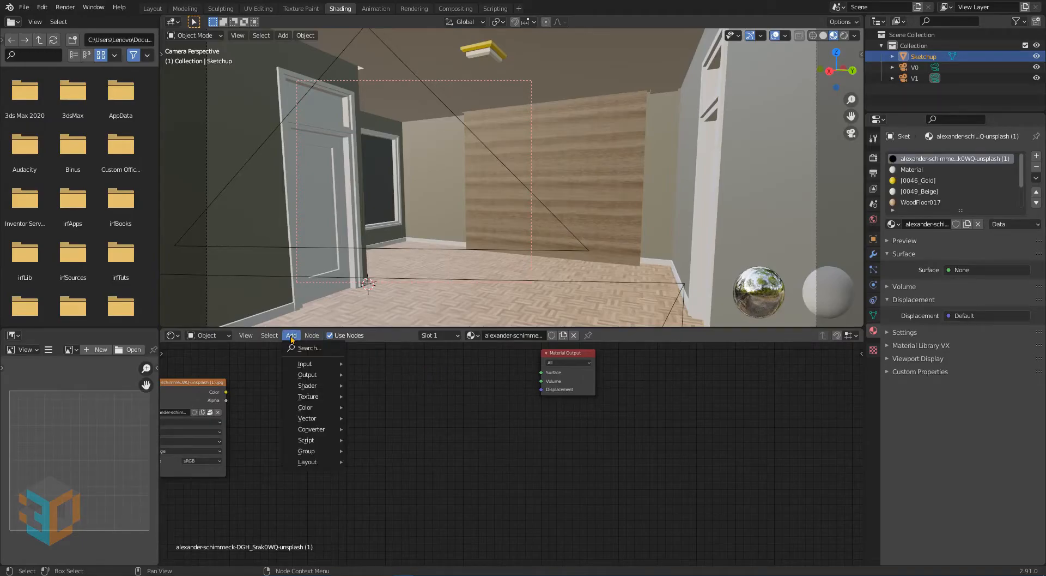
click(318, 347)
text(em)
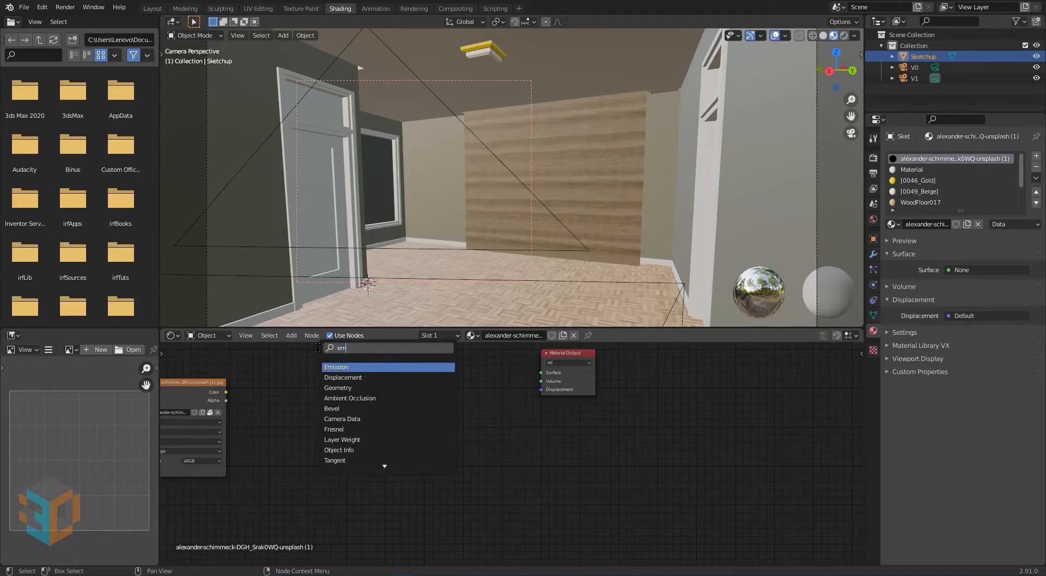
text(ission)
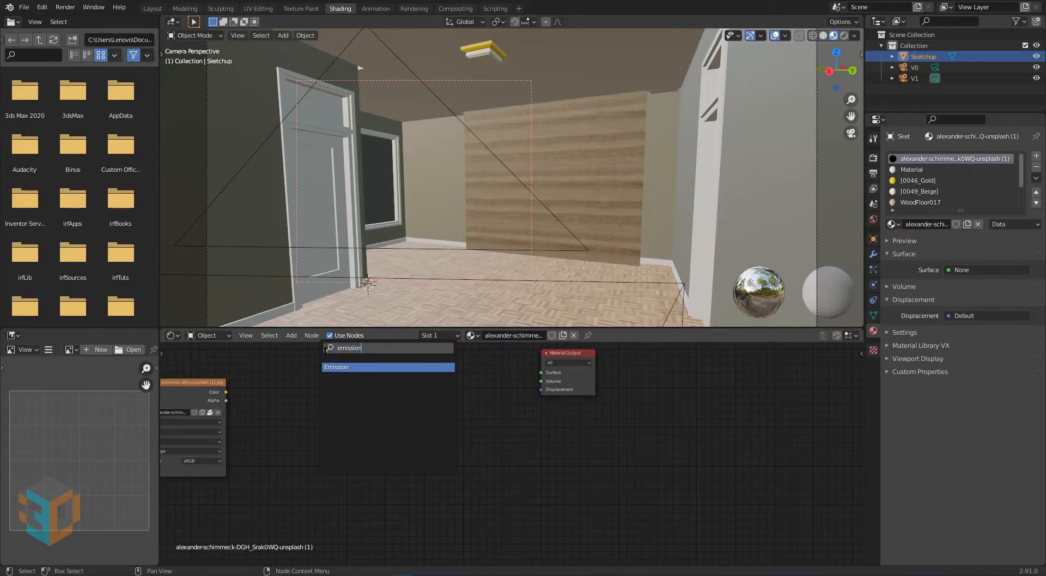
key(Return)
click(395, 405)
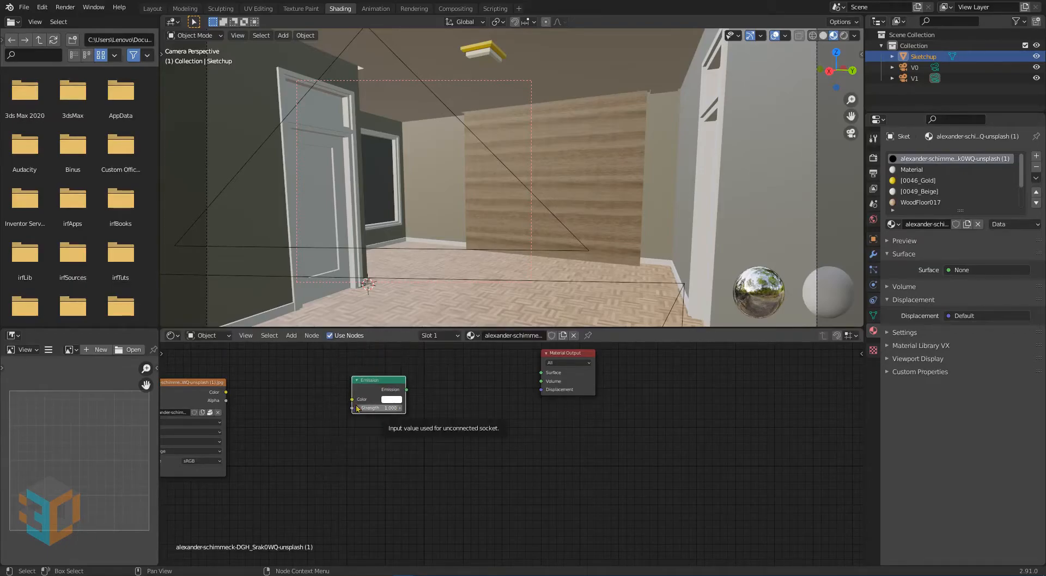
- Link the backdrop image's Color to the Emission color and Emission to the output's Surface, and preview it in Rendered shading
drag(226, 395, 352, 400)
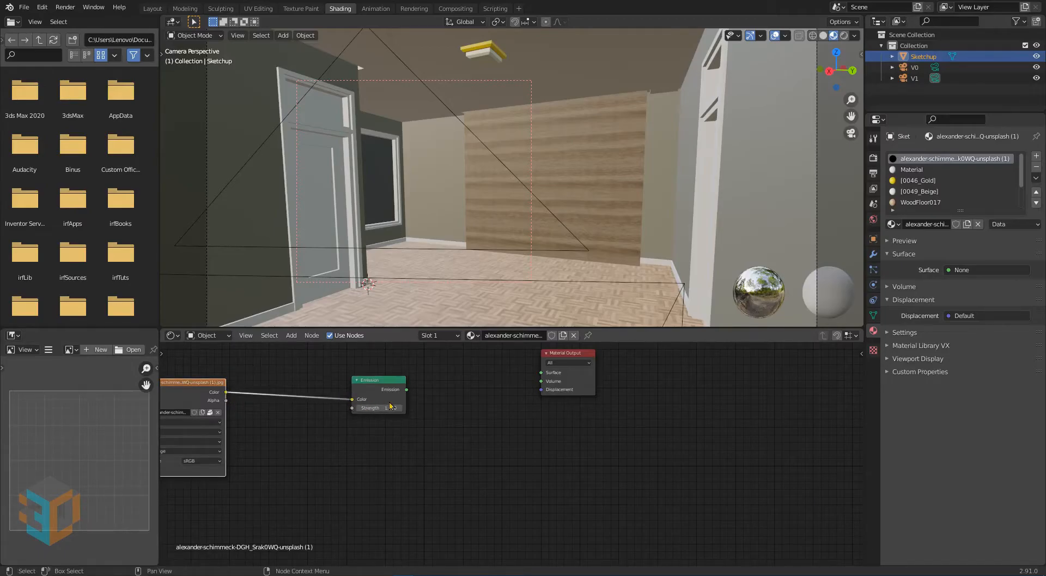
drag(407, 390, 542, 375)
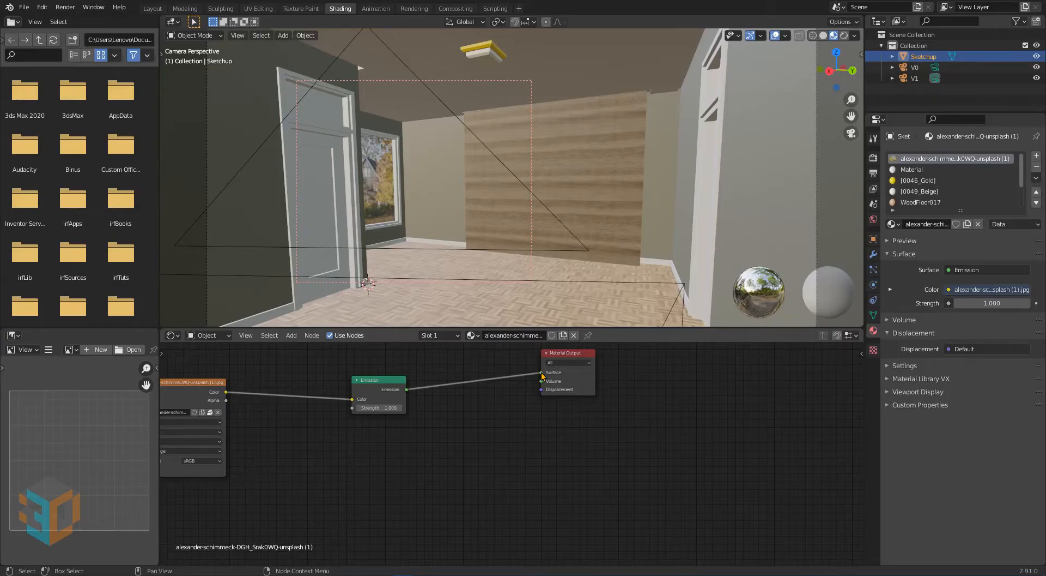
click(845, 35)
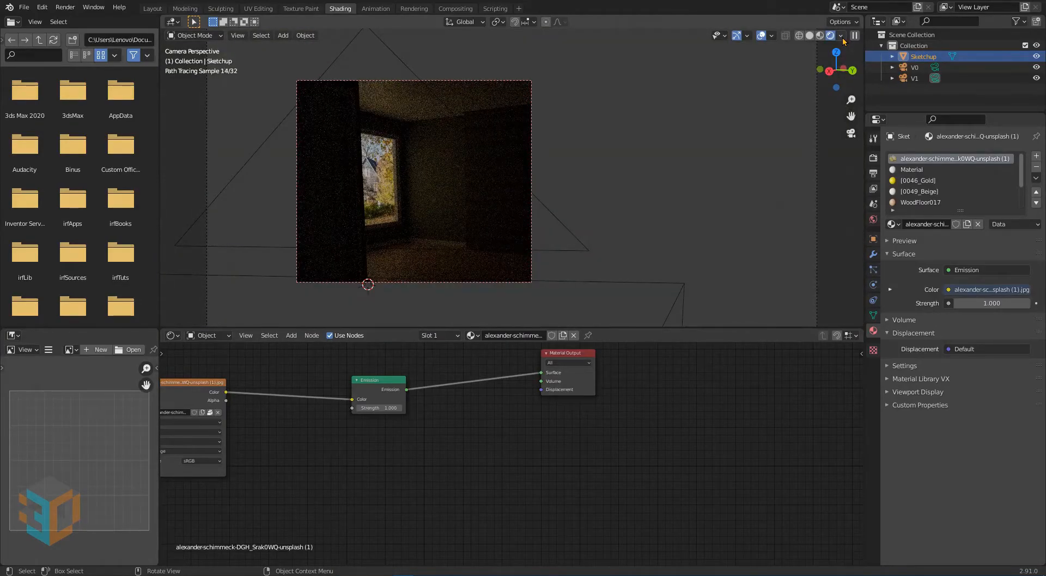
- Try a backdrop emission strength of about 24.6, and set it back to 1
click(400, 408)
drag(382, 407, 509, 408)
click(381, 408)
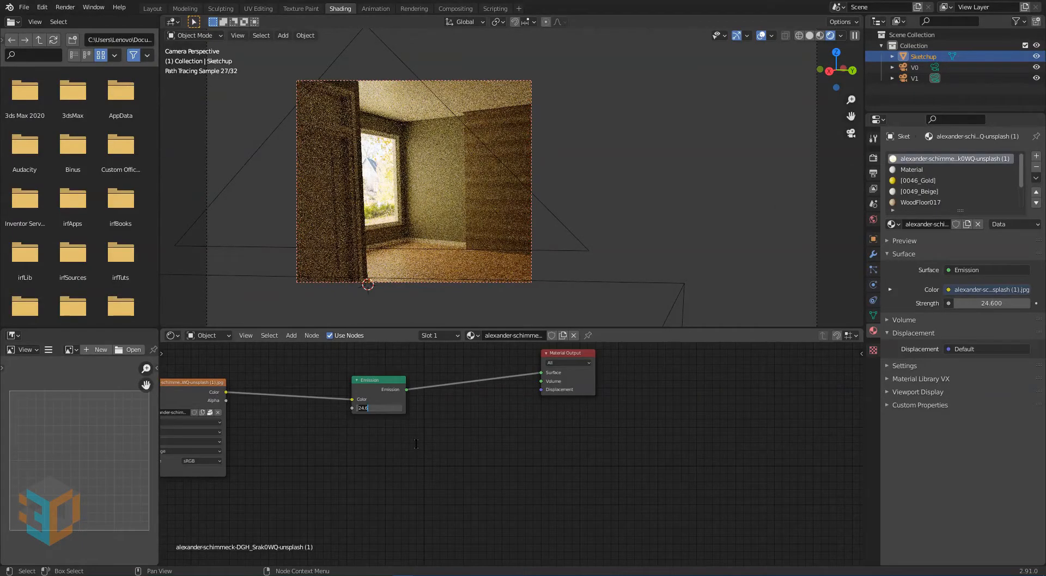
text(1)
key(Return)
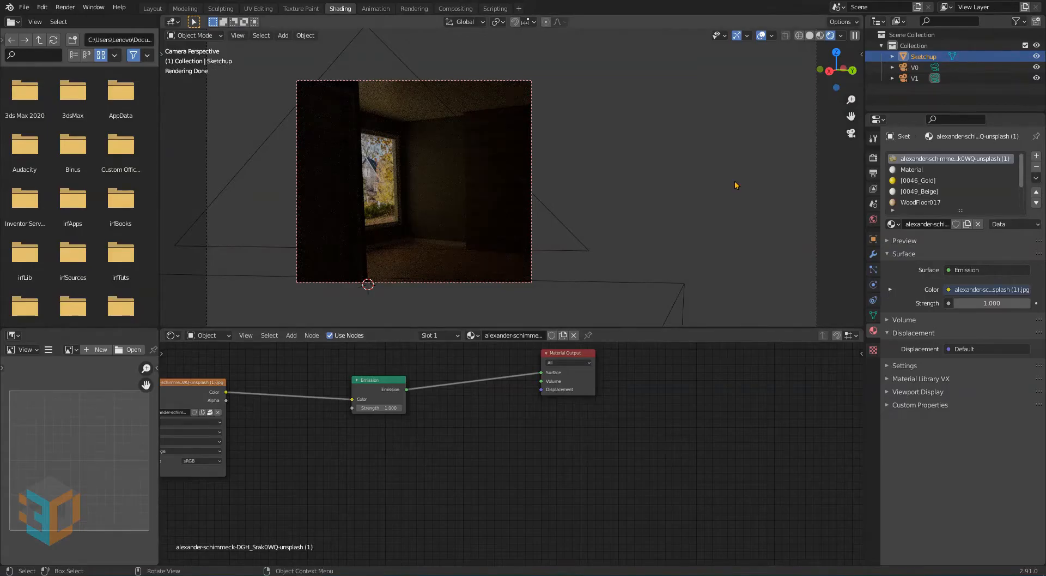
- Set the scene's color management Look to Medium High Contrast
click(874, 158)
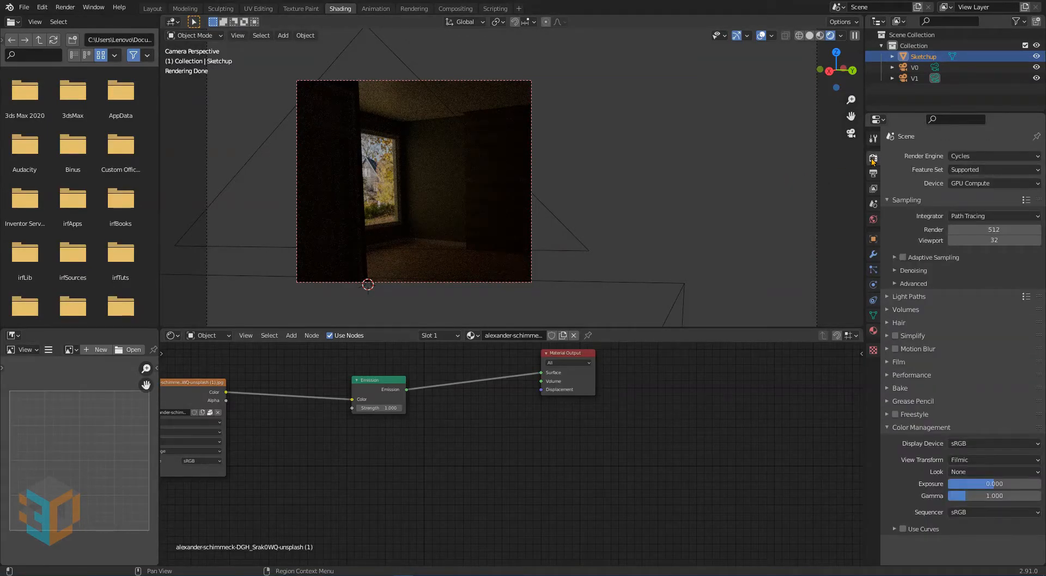
click(990, 471)
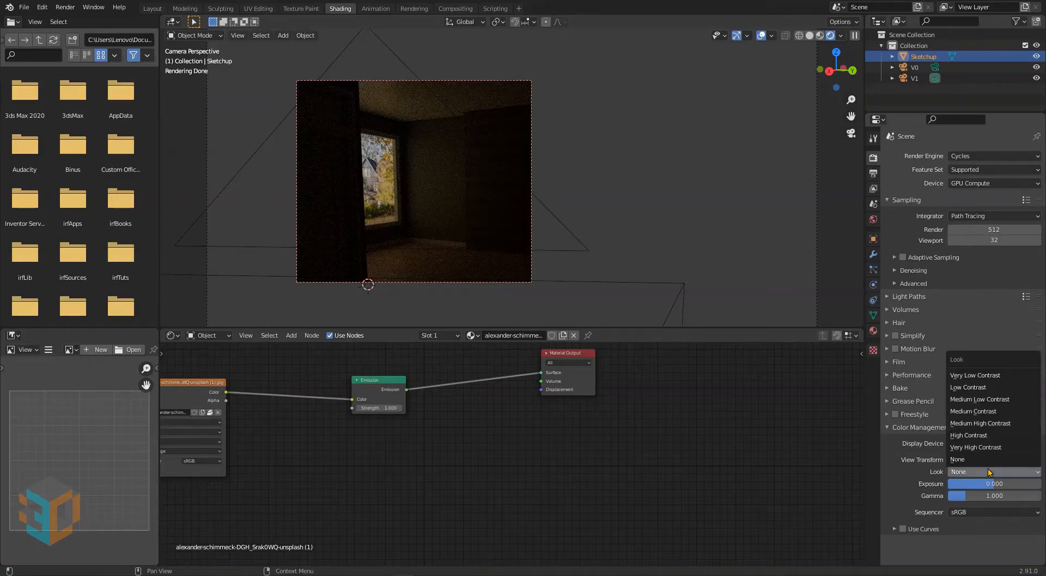
click(988, 424)
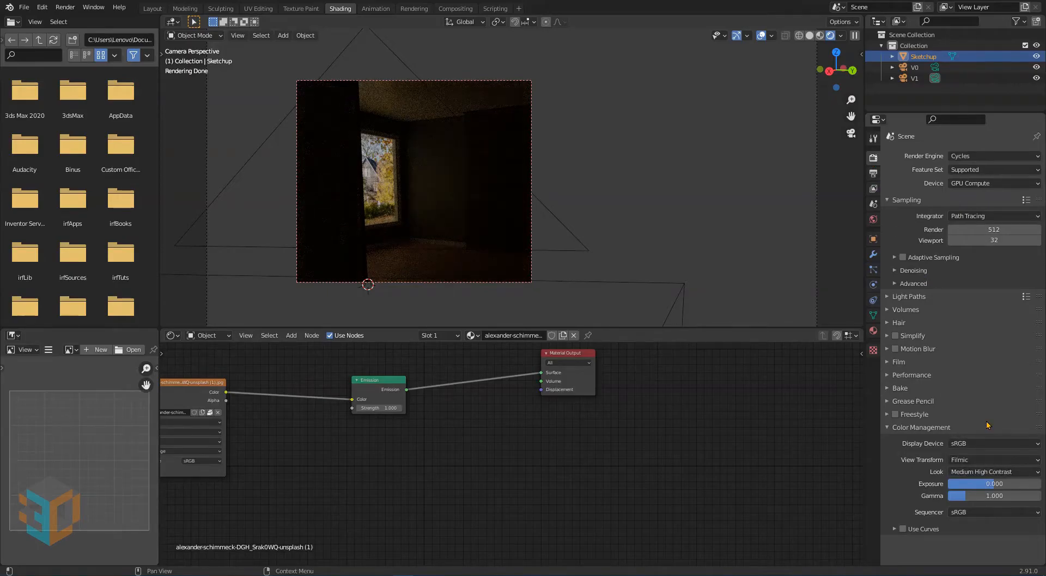
- Set the color management exposure to 1.5 and gamma to 2
click(994, 483)
text(1.5)
key(Return)
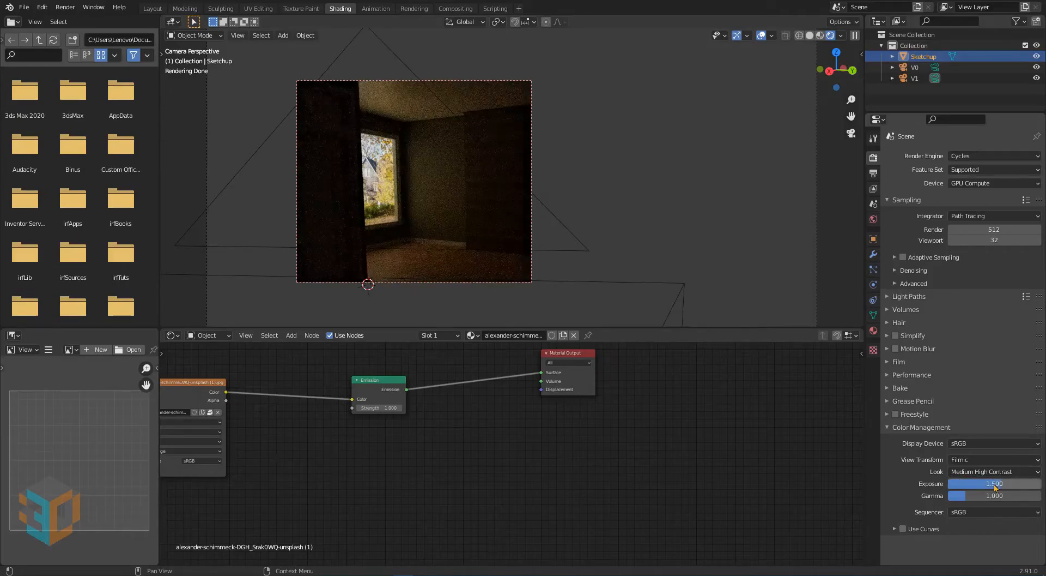
click(995, 495)
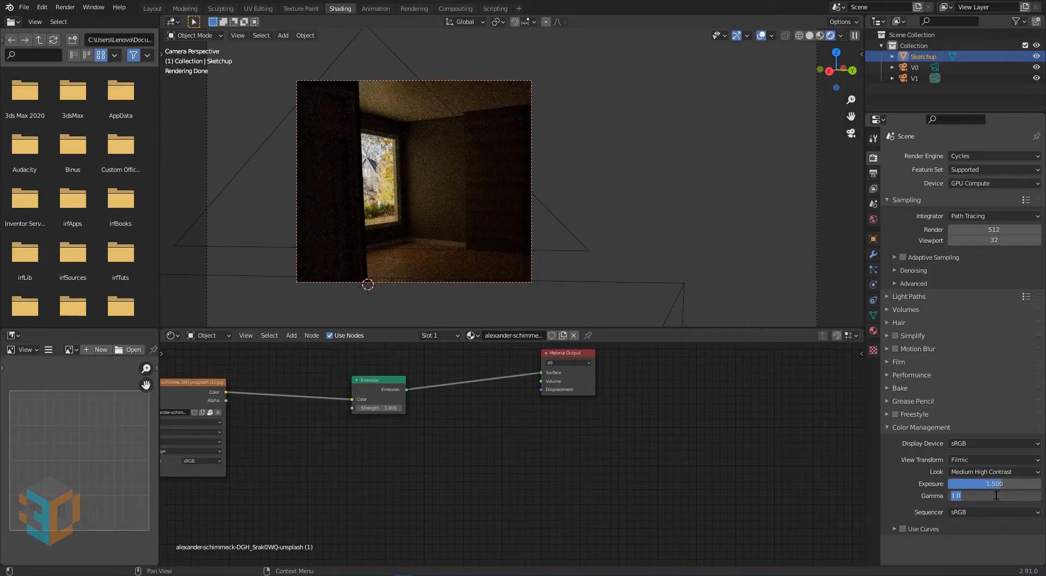
text(2)
key(Return)
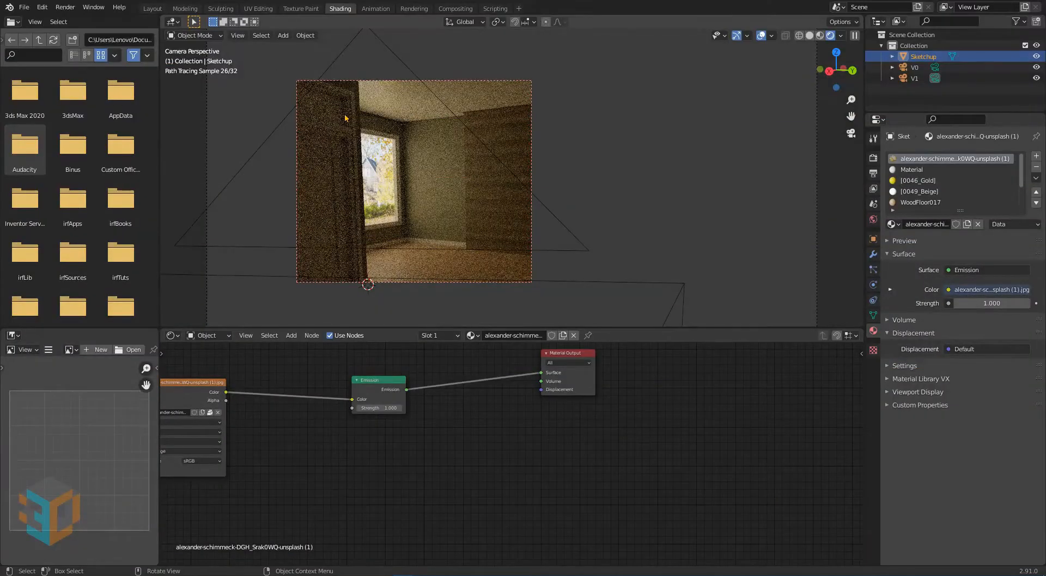
- Redraw the render region to cover most of the camera frame, including the door, window, ceiling lamp and wood wall
scroll(345, 117, down, 2)
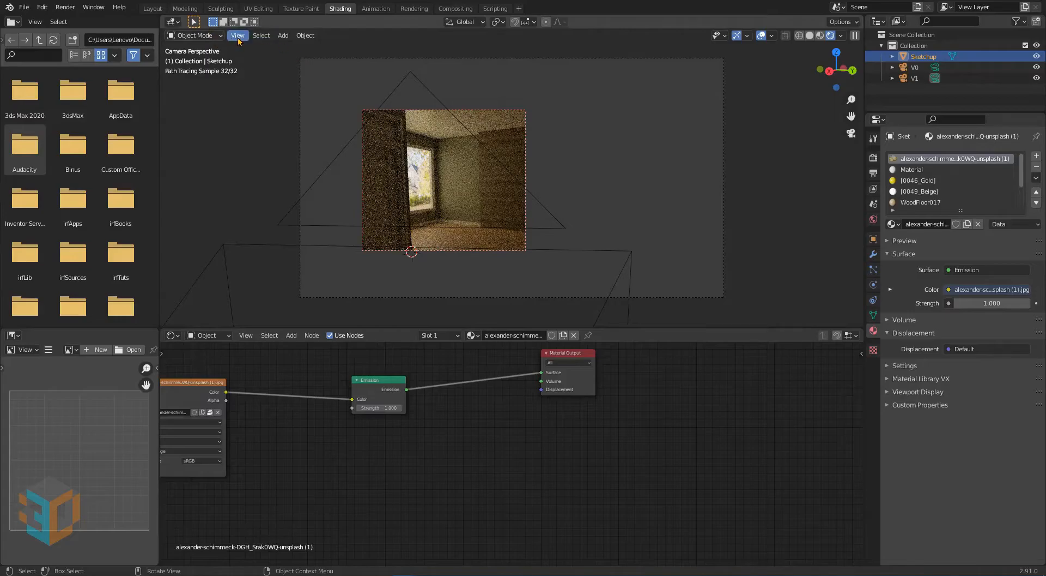
click(239, 37)
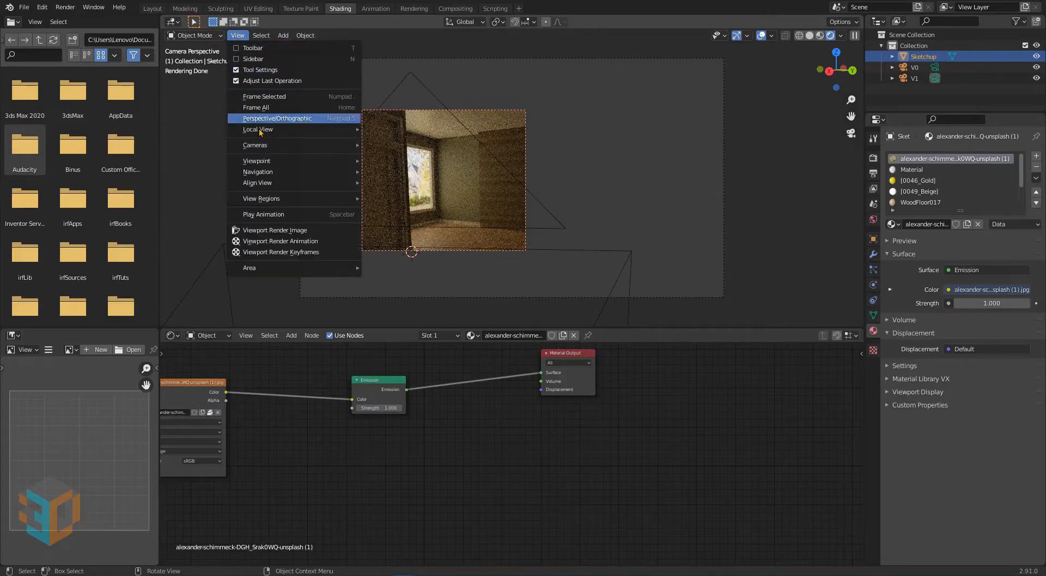
mouse_move(348, 198)
click(387, 209)
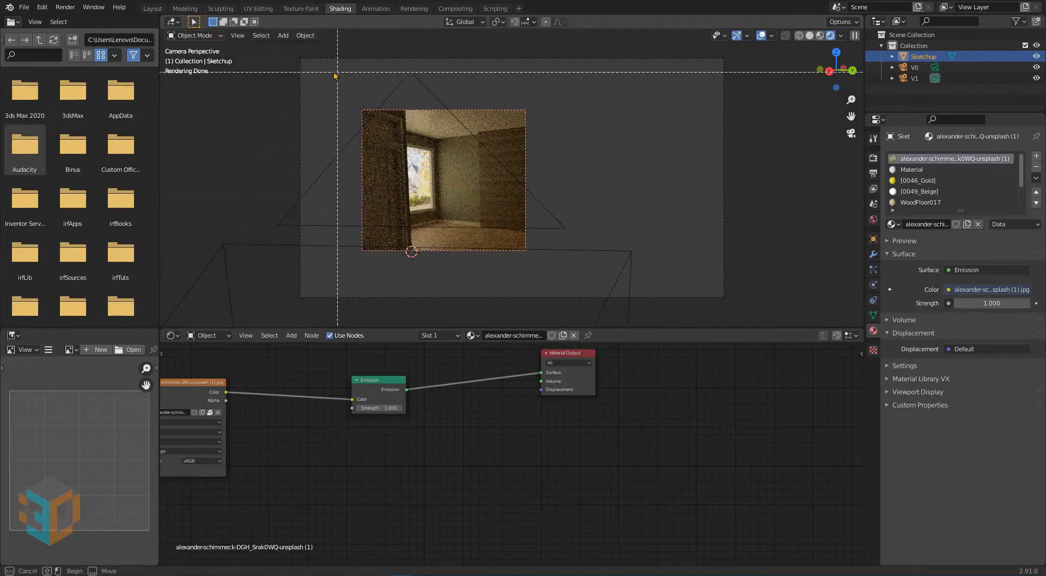
drag(343, 71, 679, 281)
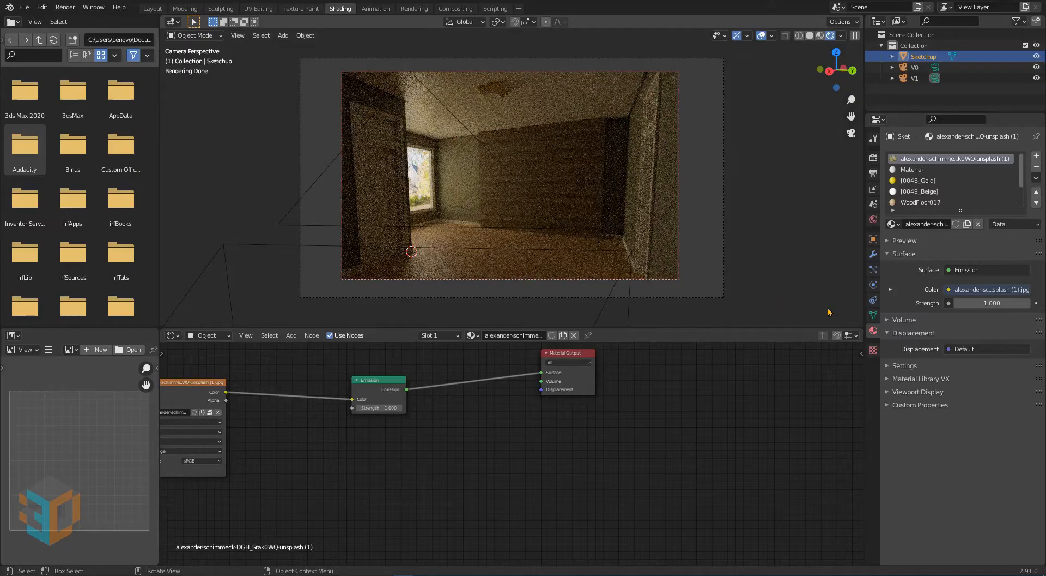
- Select the ceiling lamp's [0049_Beige] material and delete its Principled BSDF node
click(930, 192)
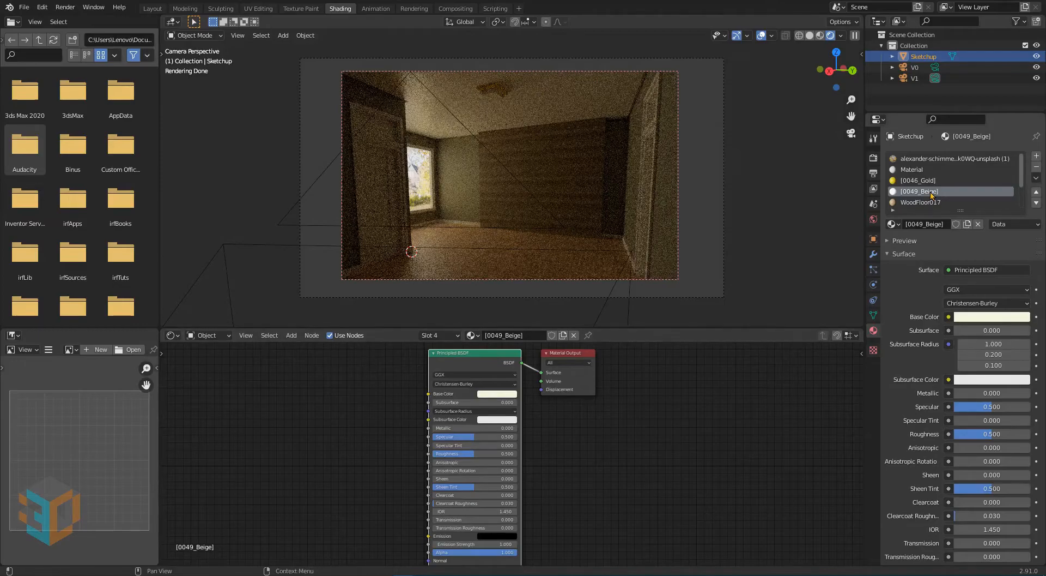
right_click(491, 360)
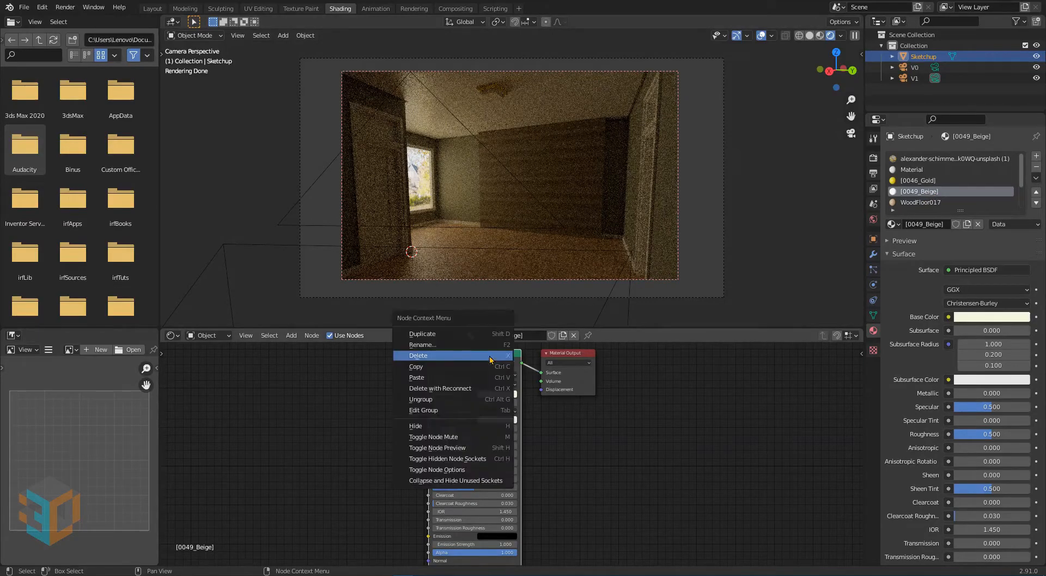
click(490, 357)
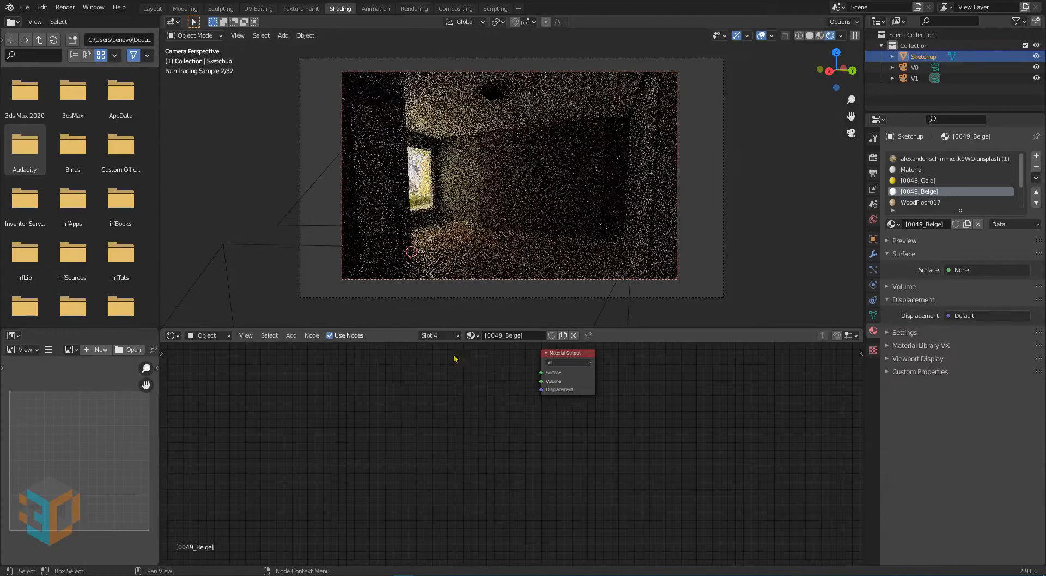
- Add an Emission node to the [0049_Beige] material and link it to the Material Output's Surface
click(289, 336)
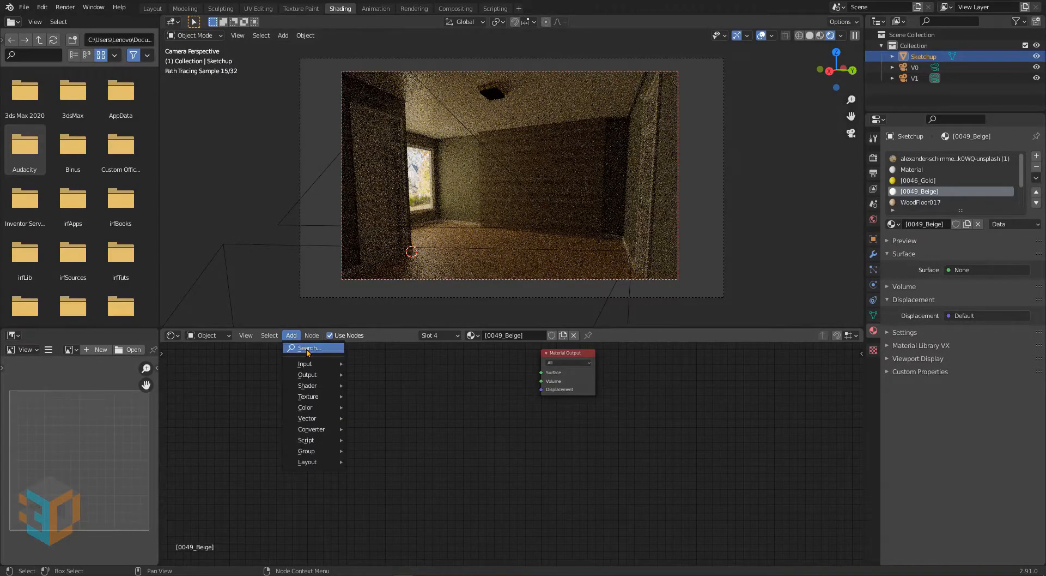
click(306, 347)
text(emi)
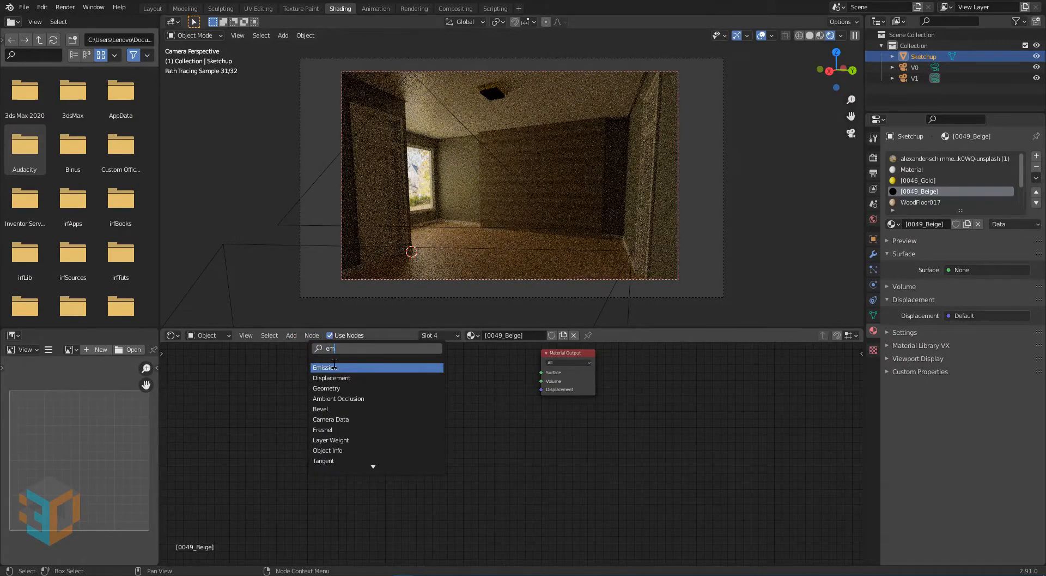
click(334, 368)
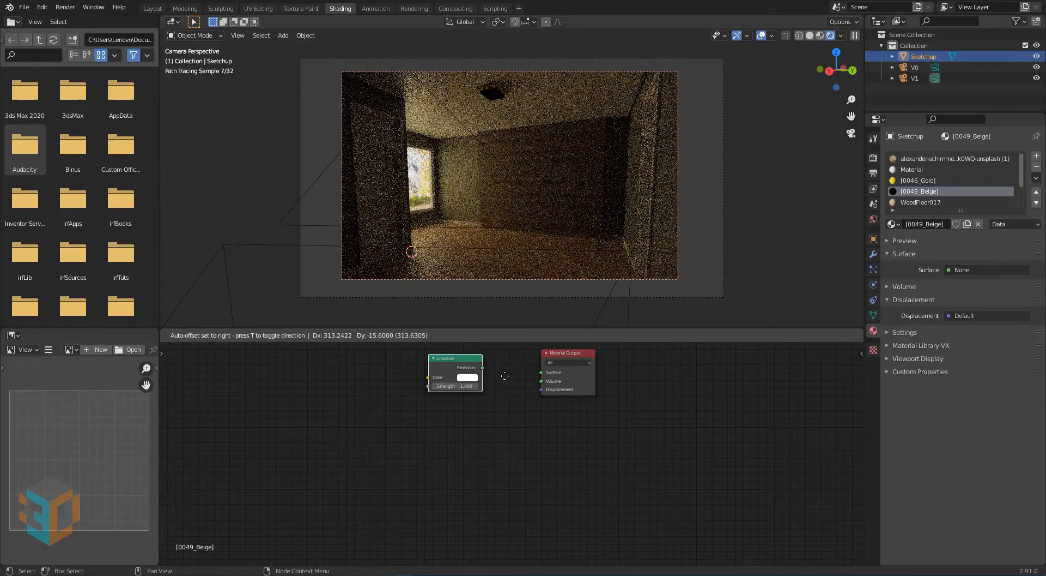
click(506, 381)
drag(483, 369, 541, 376)
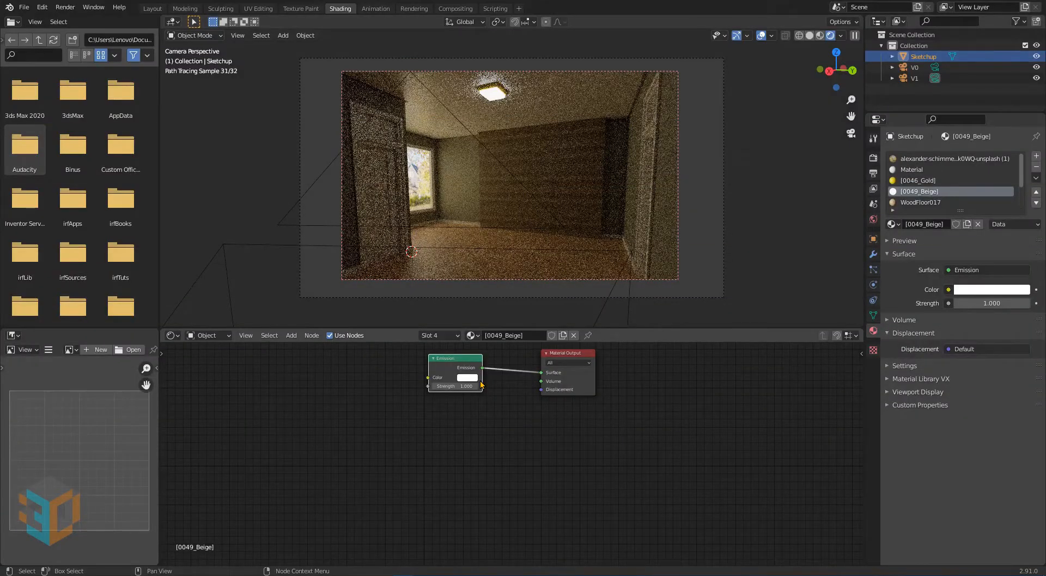
- Set Specular to 0 and Roughness to 1 on the materials Material and Material1
click(919, 170)
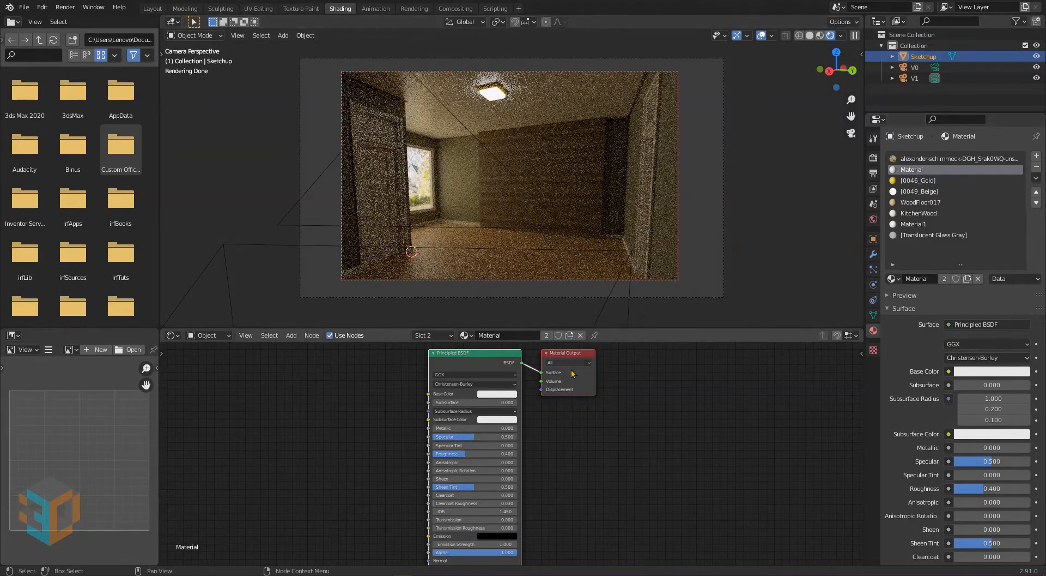
drag(480, 437, 519, 458)
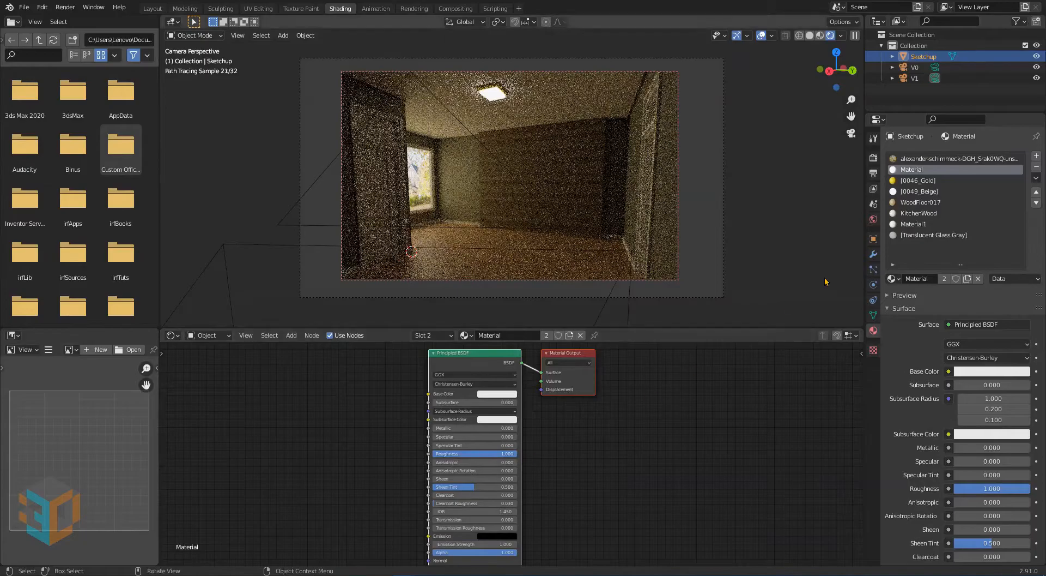
click(913, 223)
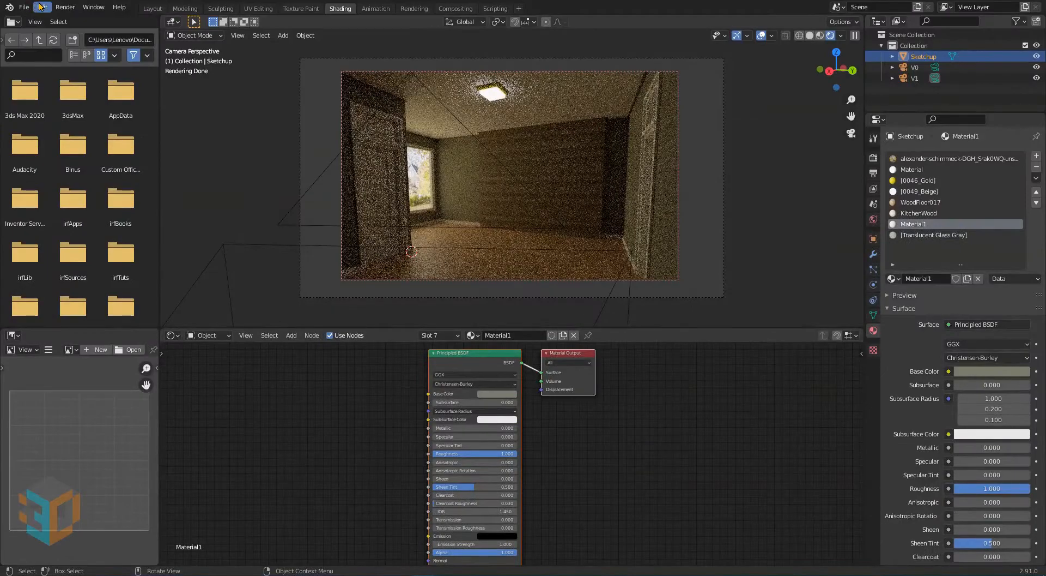
- Enable the Node Wrangler add-on in the preferences and close the preferences window
click(41, 7)
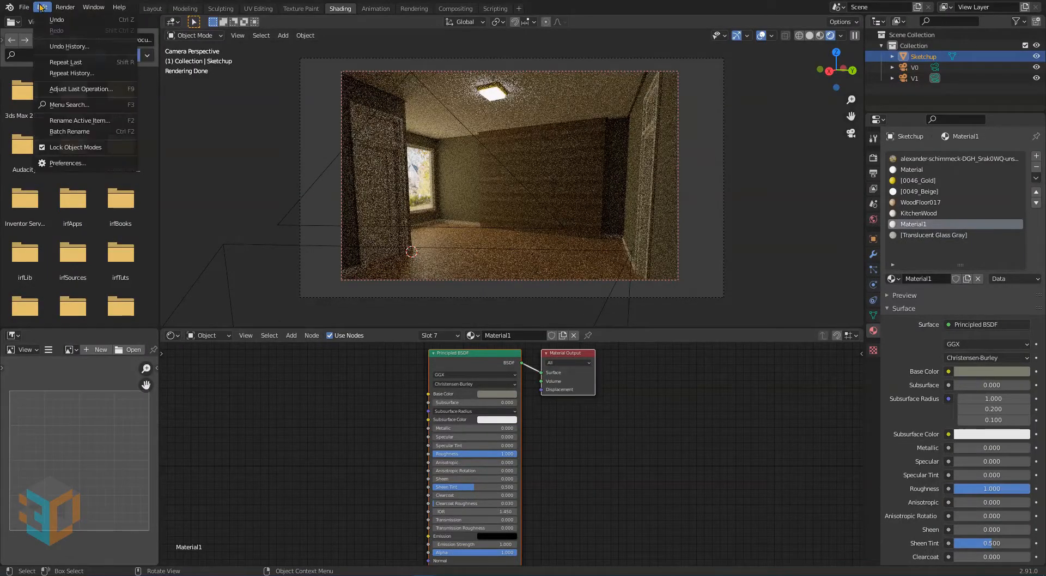
click(65, 167)
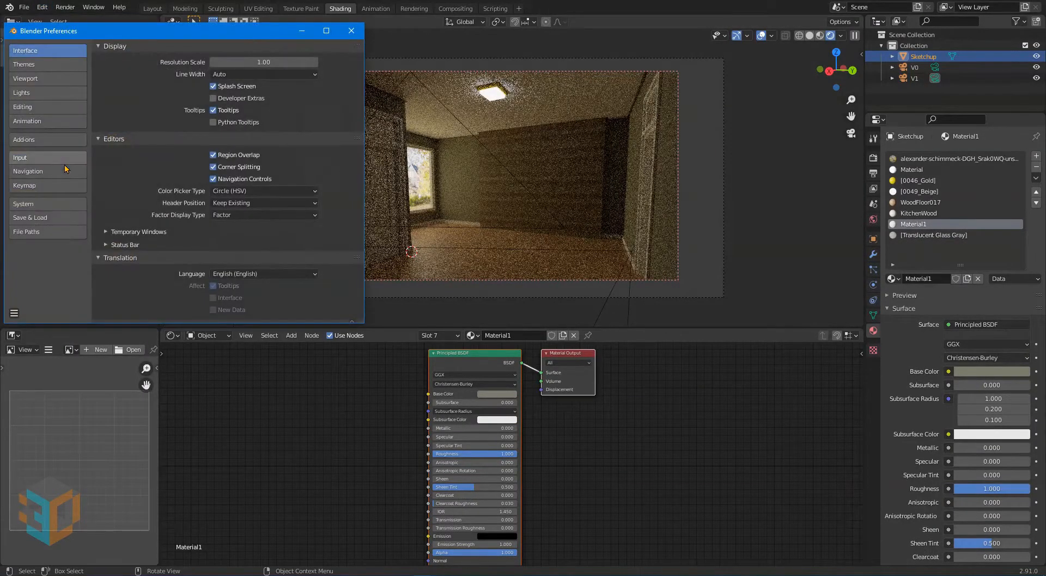
click(44, 141)
click(301, 62)
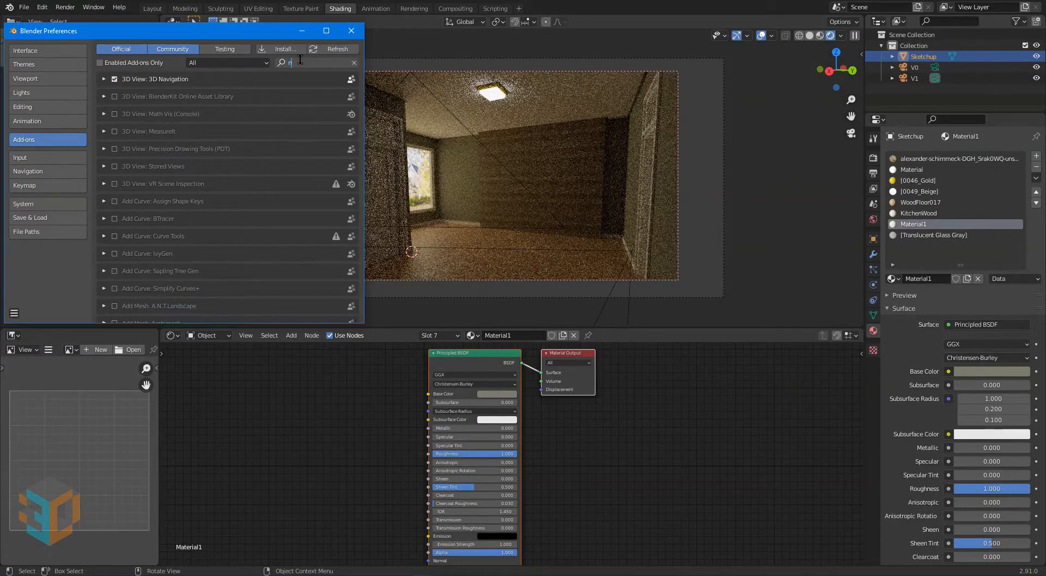
text(node wrang)
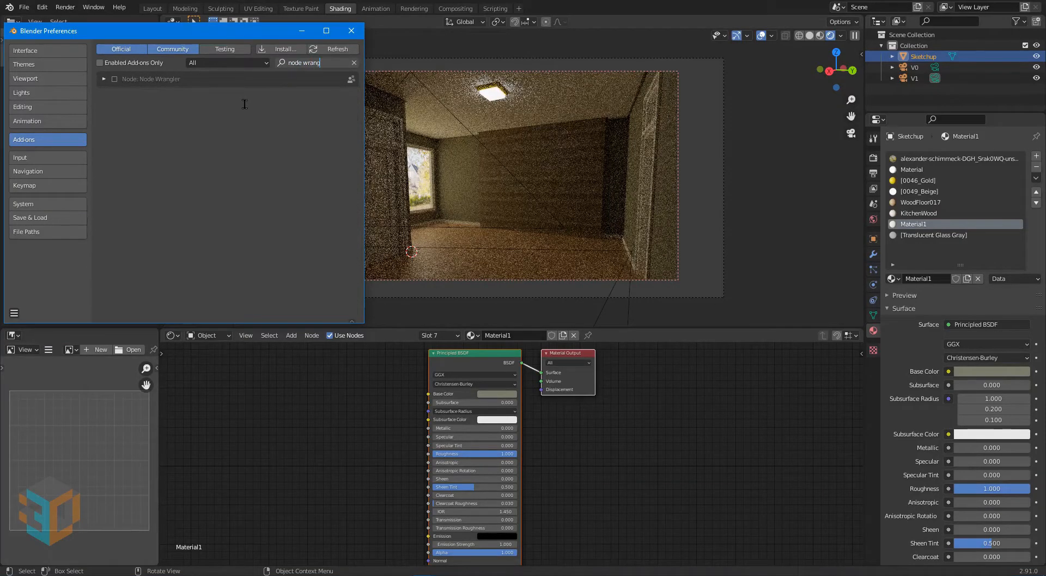
text(ler)
click(115, 80)
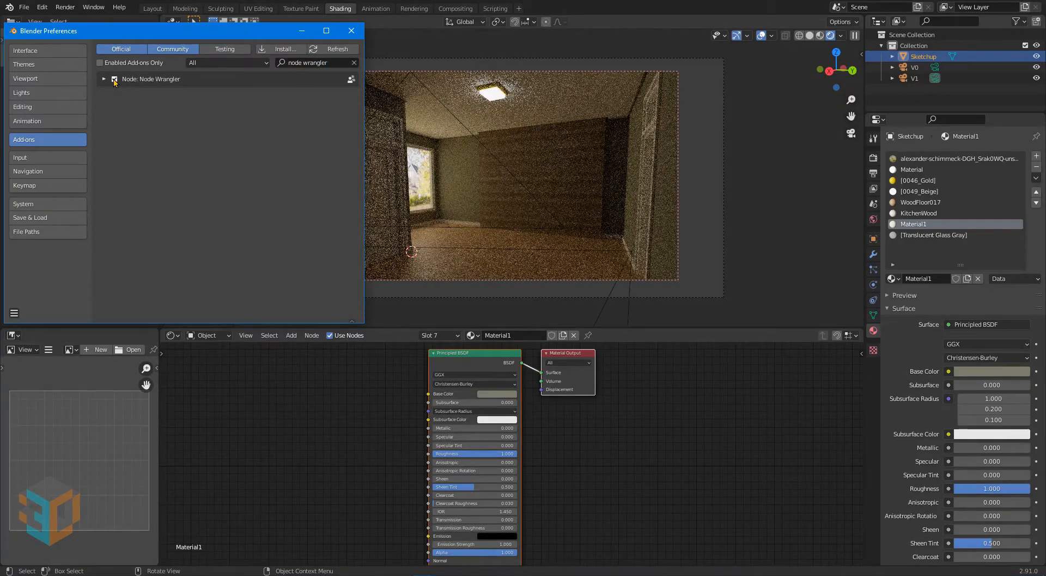
click(351, 31)
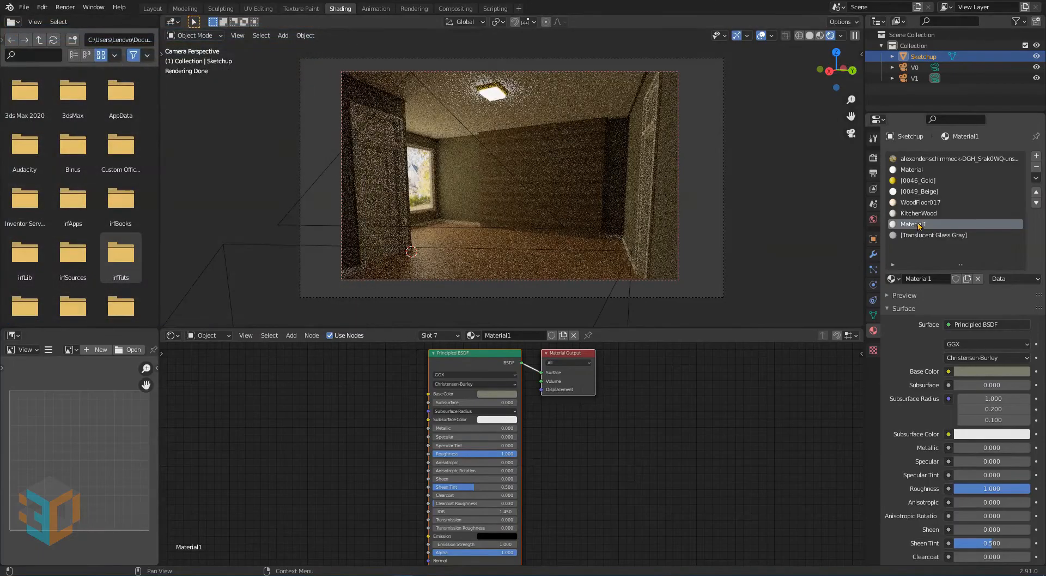
- In WoodFloor017, delete the image texture node and load all five WoodFloor017_2K maps onto the Principled BSDF with Principled Texture Setup
click(938, 202)
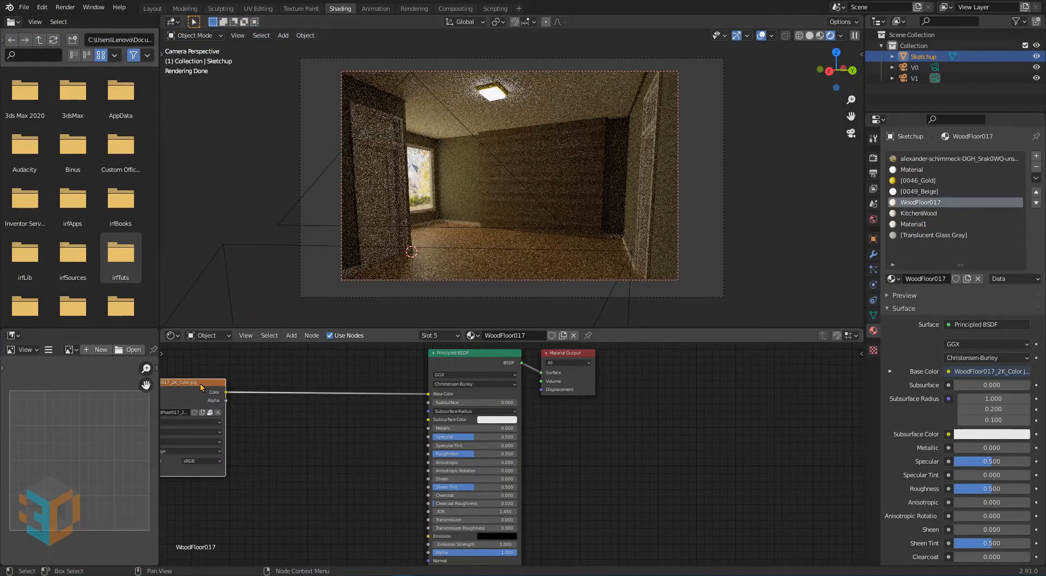
key(x)
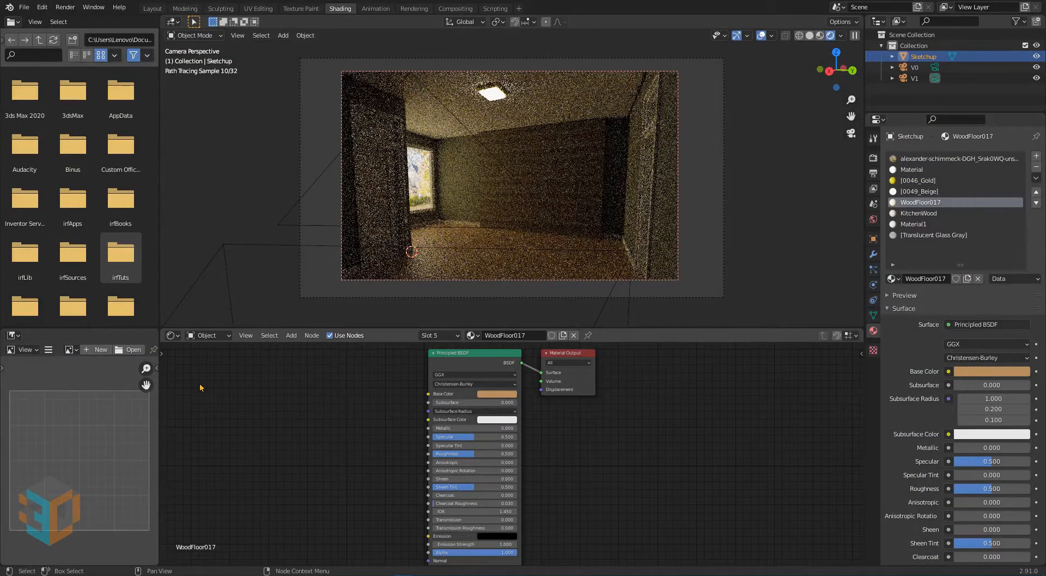
click(475, 357)
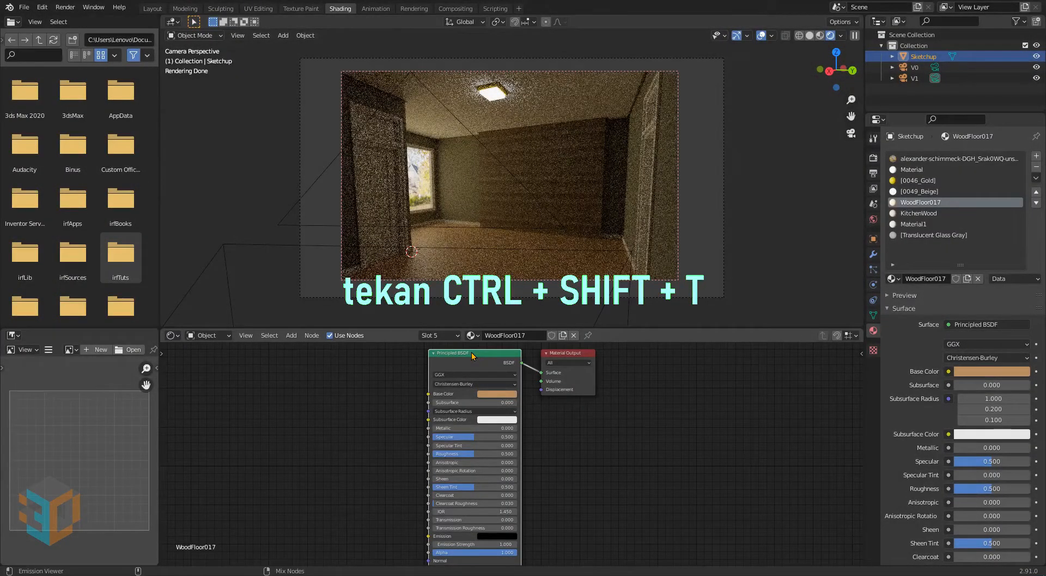
key(ctrl+shift+t)
drag(484, 260, 383, 176)
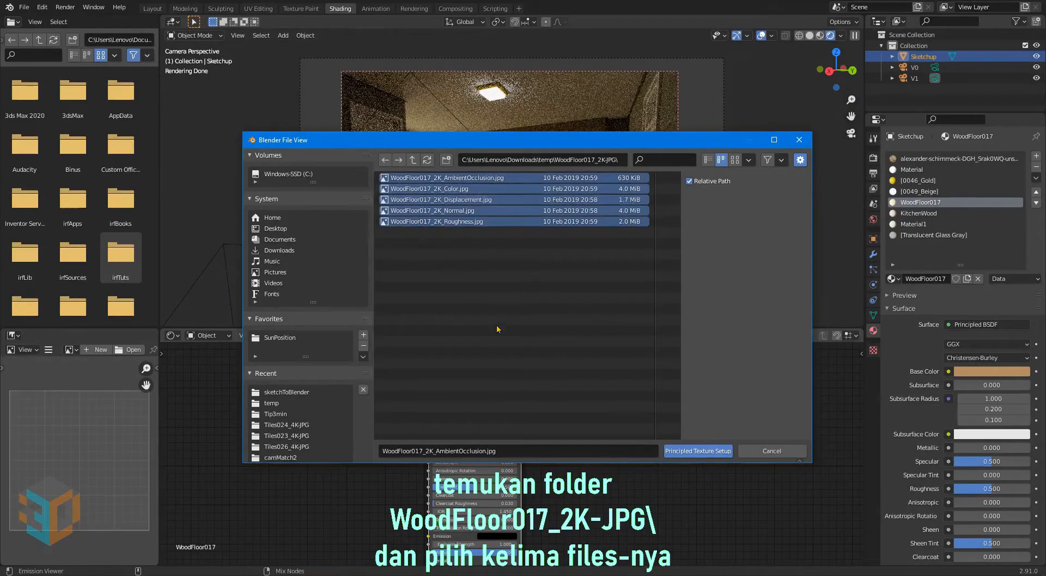
click(702, 452)
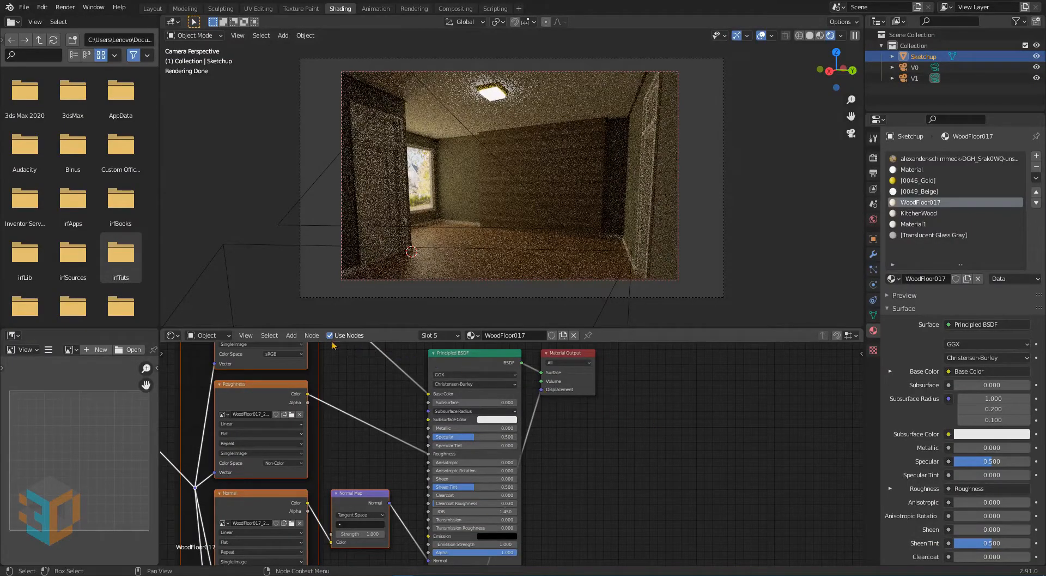
- Add a ColorRamp node to WoodFloor017 and insert it between the Roughness texture and the Principled BSDF's Roughness input
click(291, 336)
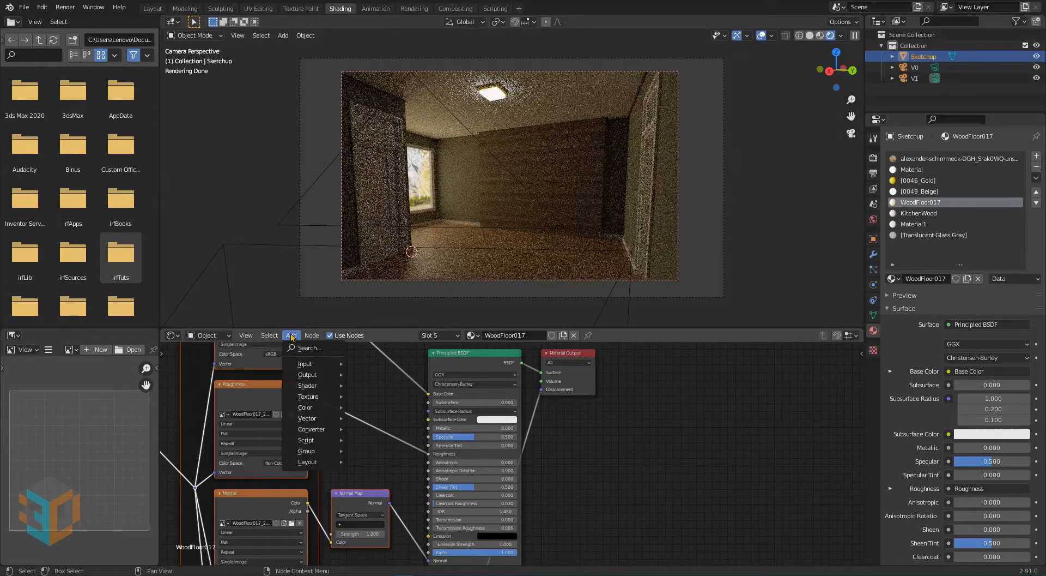
click(307, 349)
text(color)
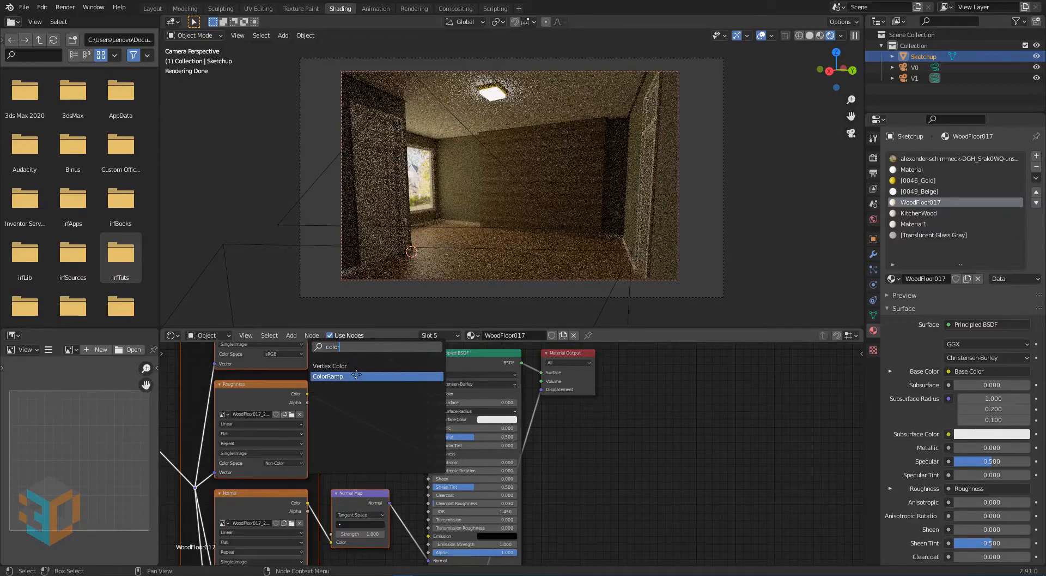
click(356, 375)
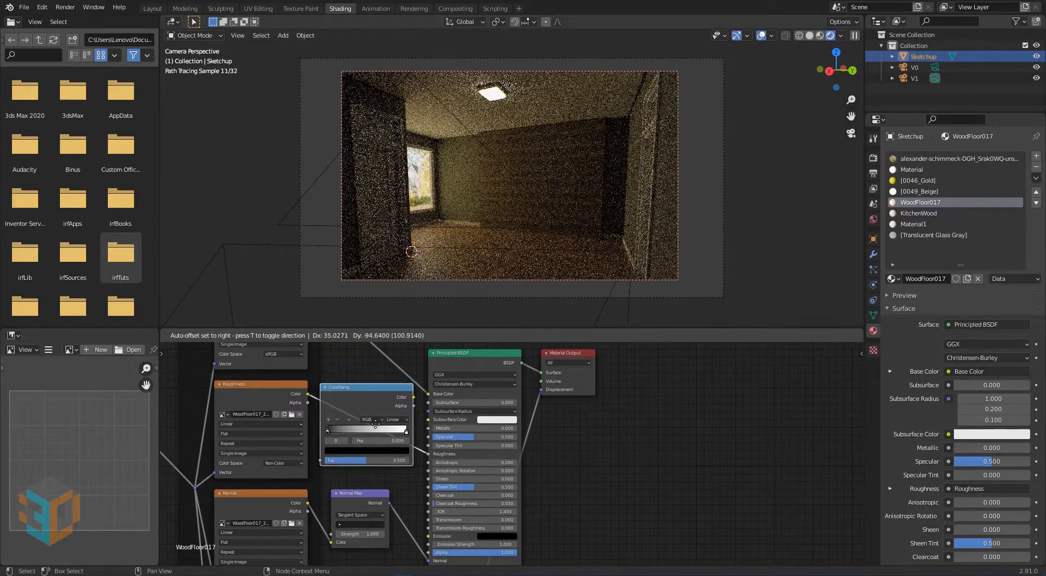
click(376, 425)
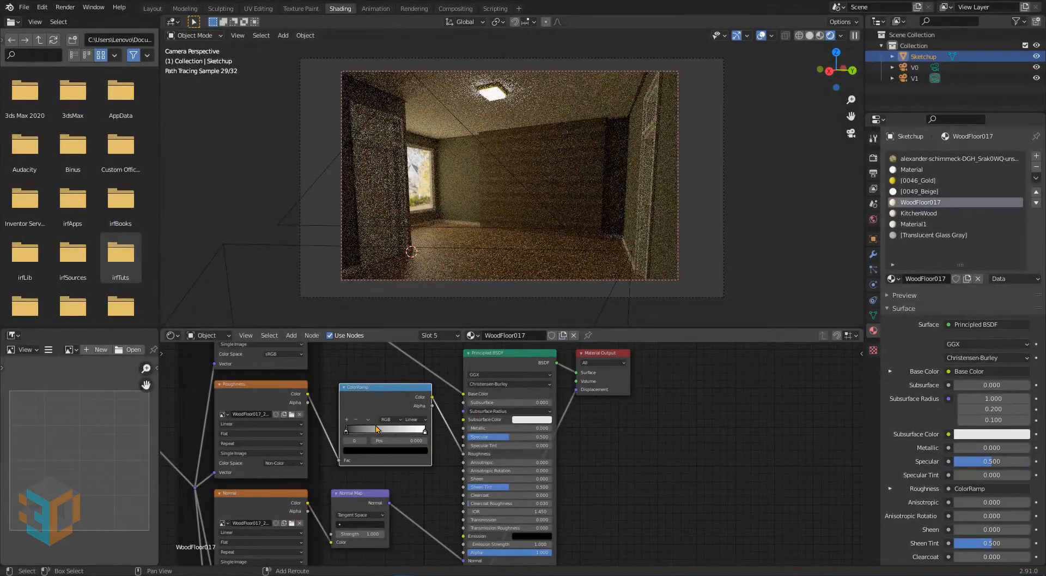
- Load the texture maps from the kitchen wood folder onto KitchenWood's Principled BSDF with Principled Texture Setup
click(927, 214)
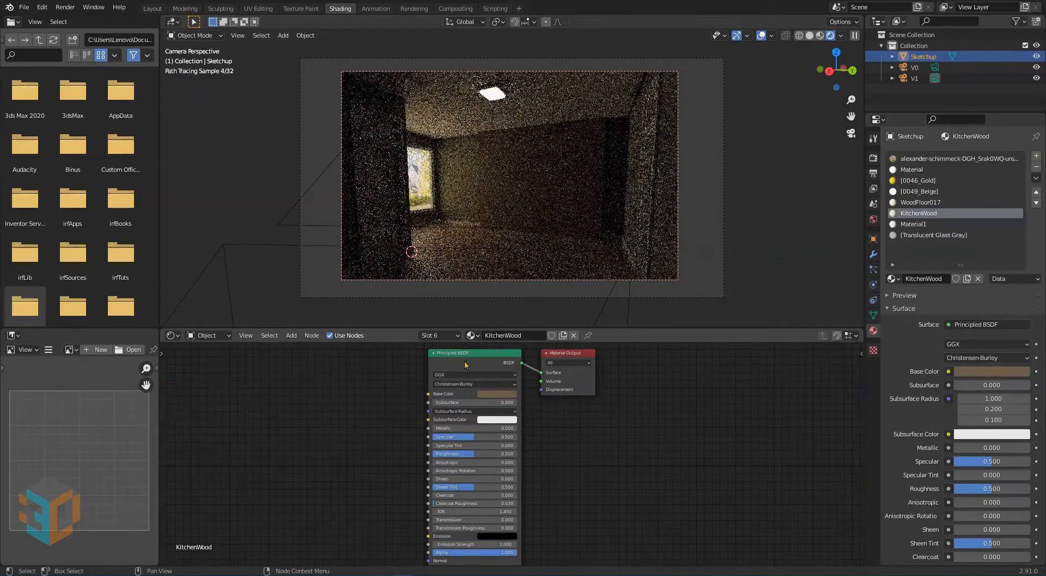
key(ctrl+shift+t)
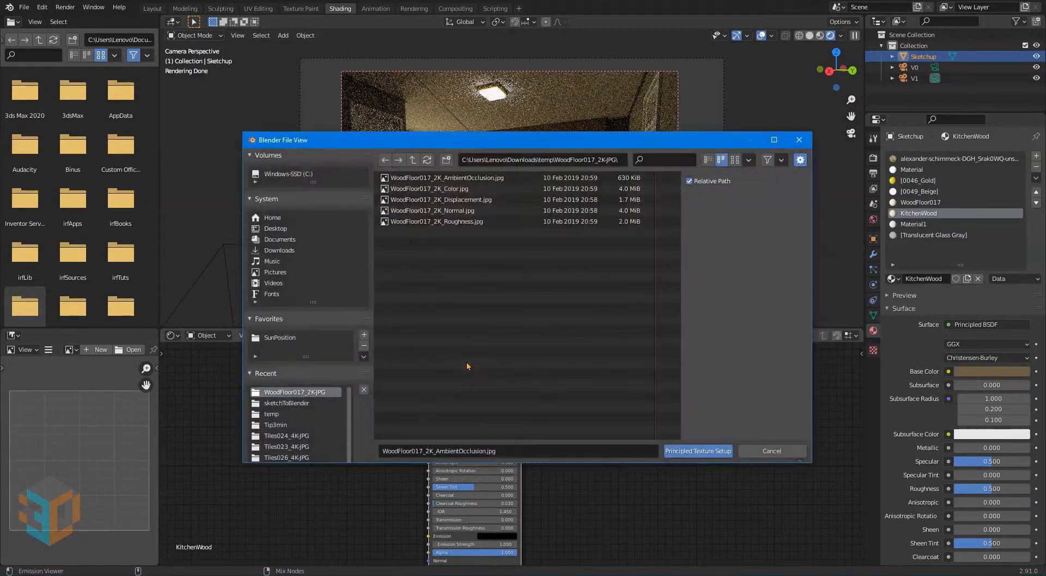
click(414, 160)
double_click(425, 178)
drag(477, 251, 409, 178)
click(708, 450)
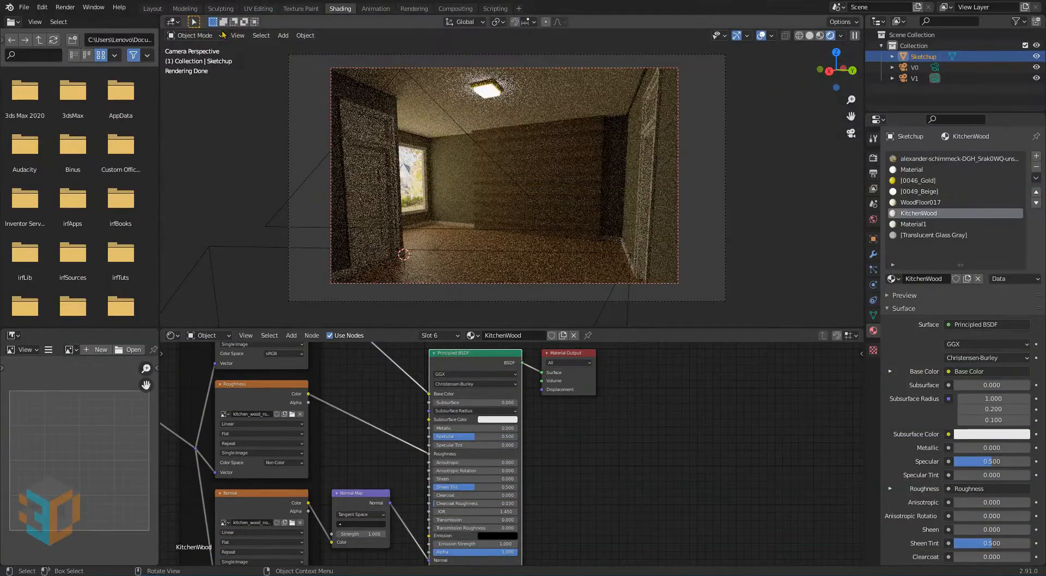
- Limit the viewport render region to the area around the window and the floor in front of it
click(238, 35)
mouse_move(263, 198)
click(374, 206)
drag(371, 164, 468, 283)
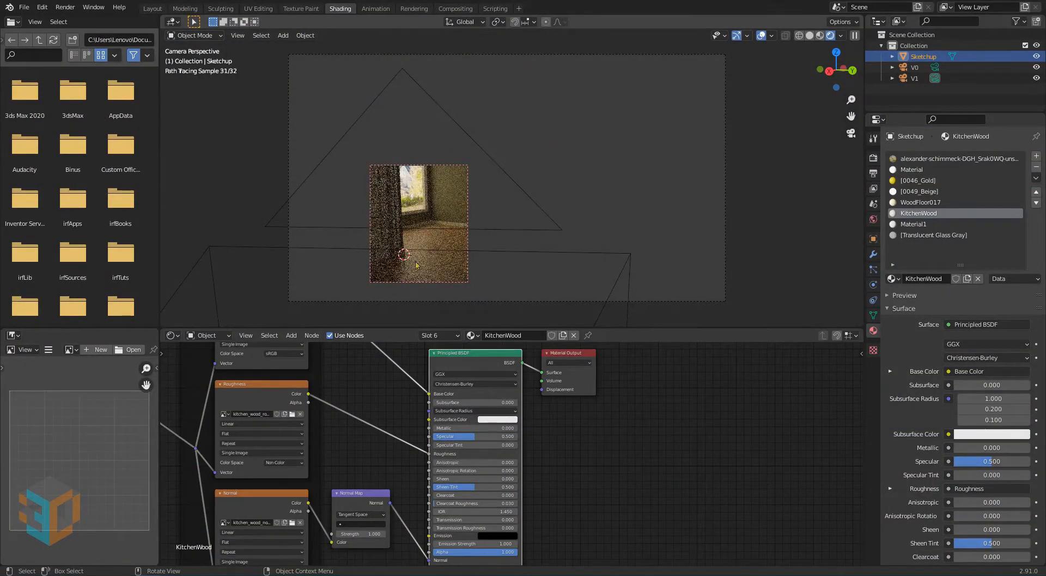
drag(851, 116, 851, 65)
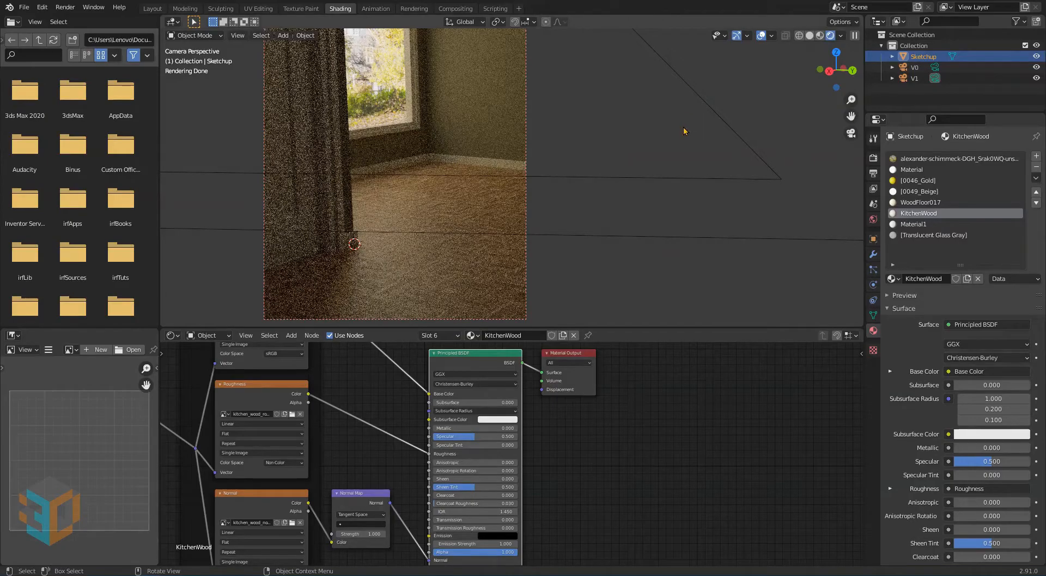
- Set the black stop of WoodFloor017's roughness ColorRamp to position 0.4
click(913, 203)
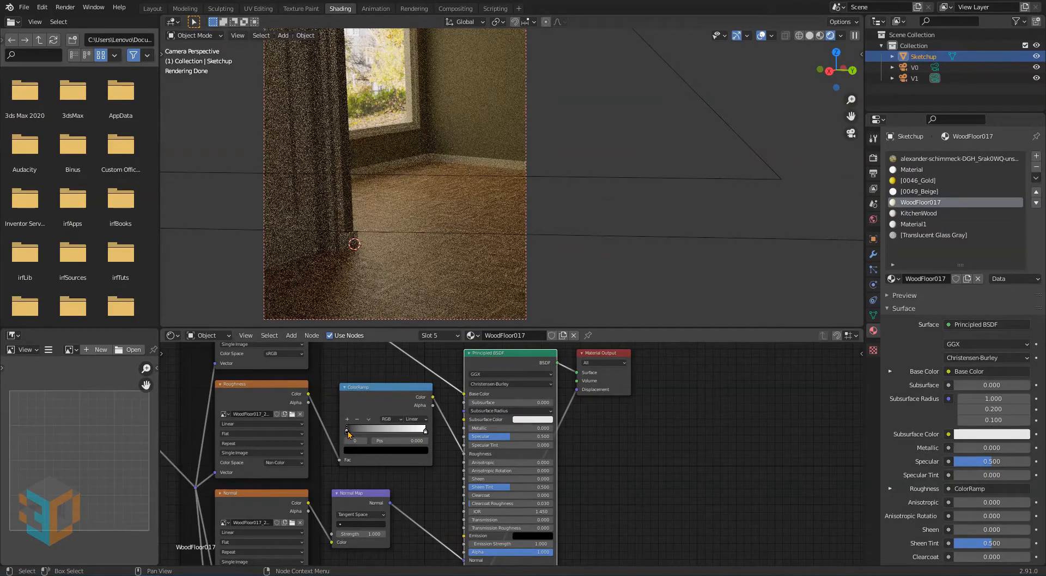
drag(349, 433, 358, 433)
click(412, 440)
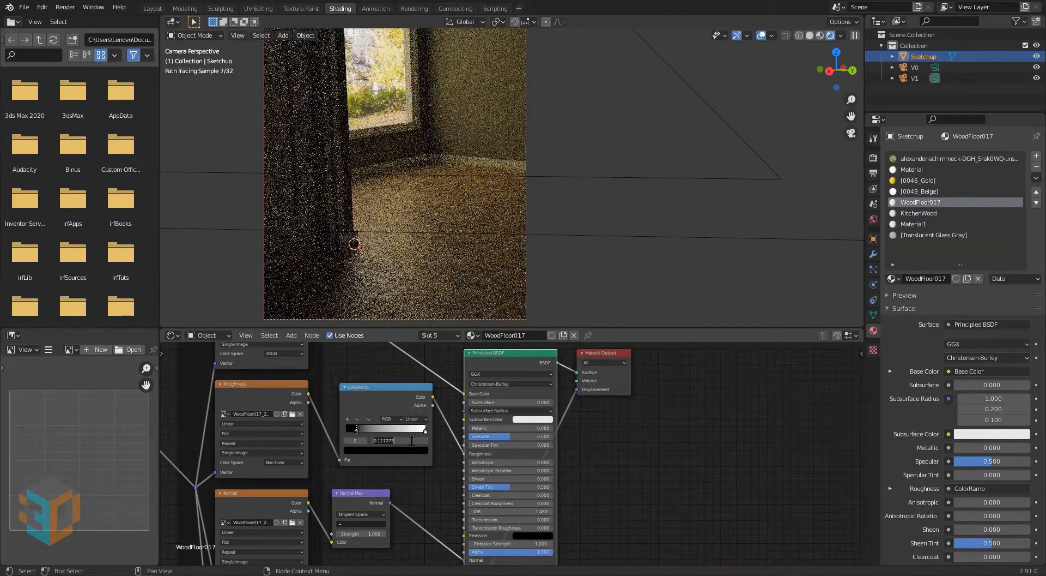
text(0.4)
key(Return)
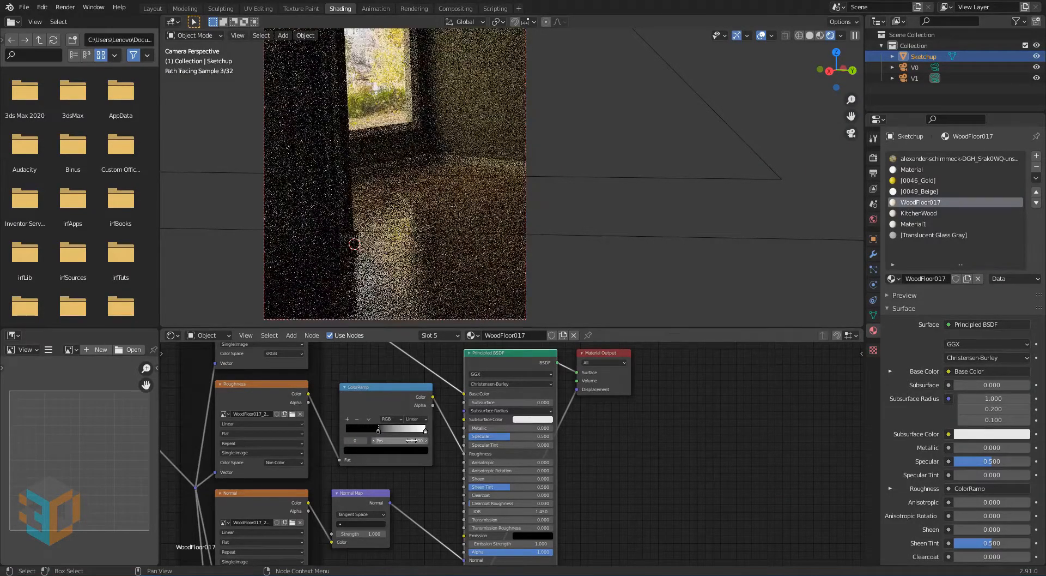
- Set the white stop of the WoodFloor017 ColorRamp to position 0.8
drag(425, 431, 414, 431)
click(417, 440)
text(0)
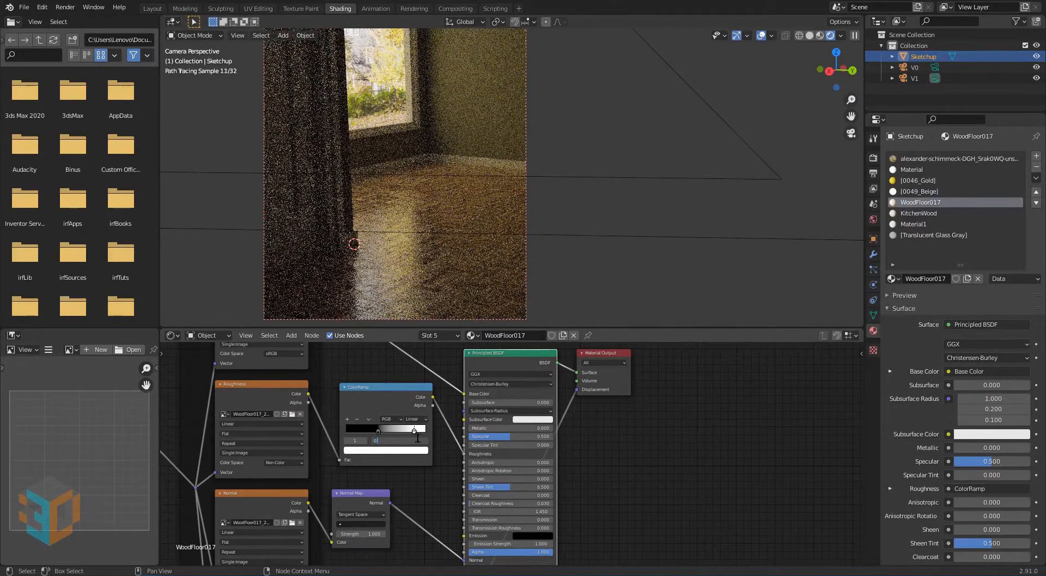
text(.8)
key(Return)
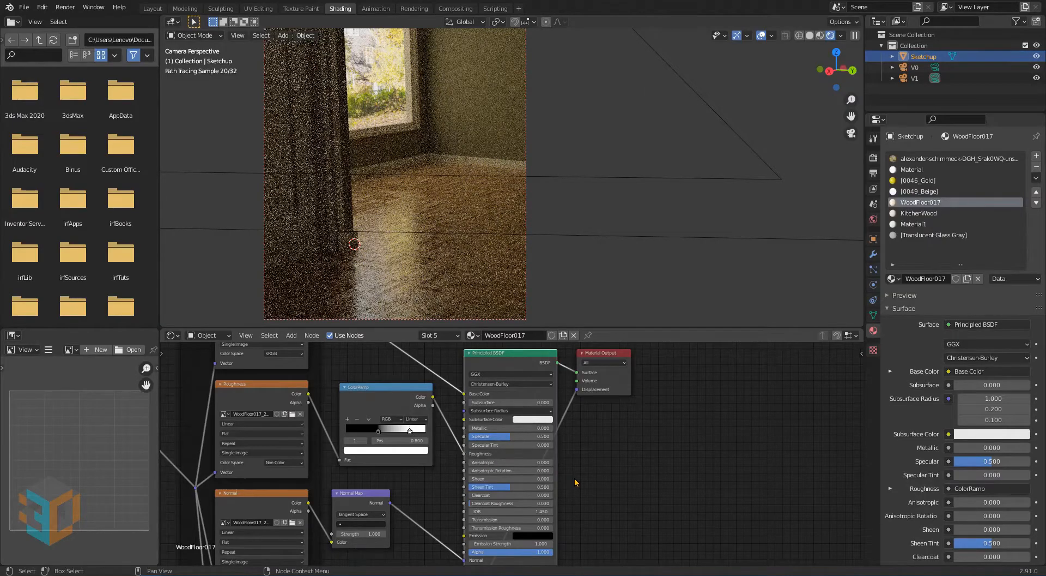
- Set the strength of WoodFloor017's Normal Map node to 1.05
click(359, 533)
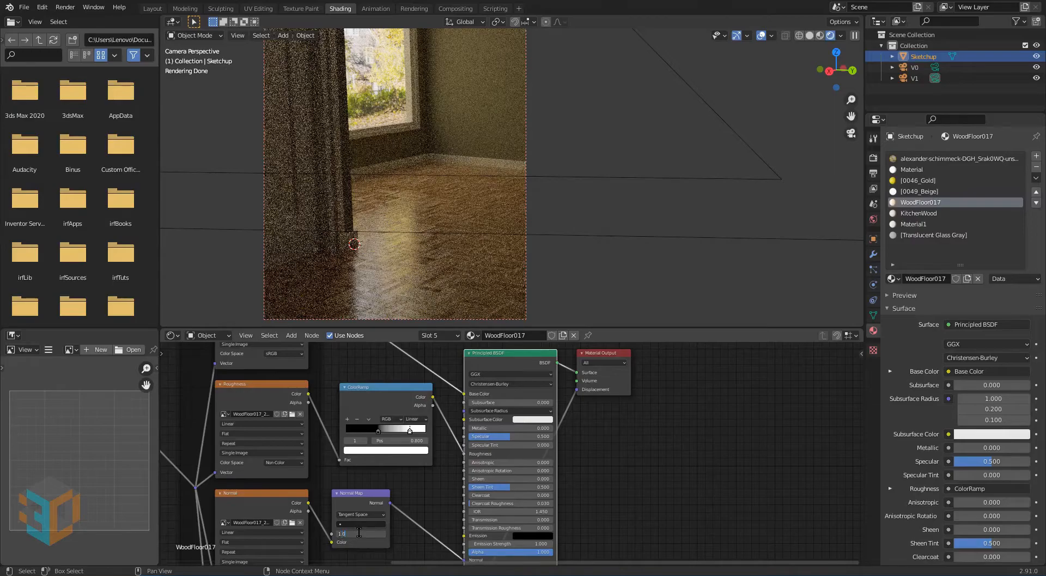
text(1.05)
key(Return)
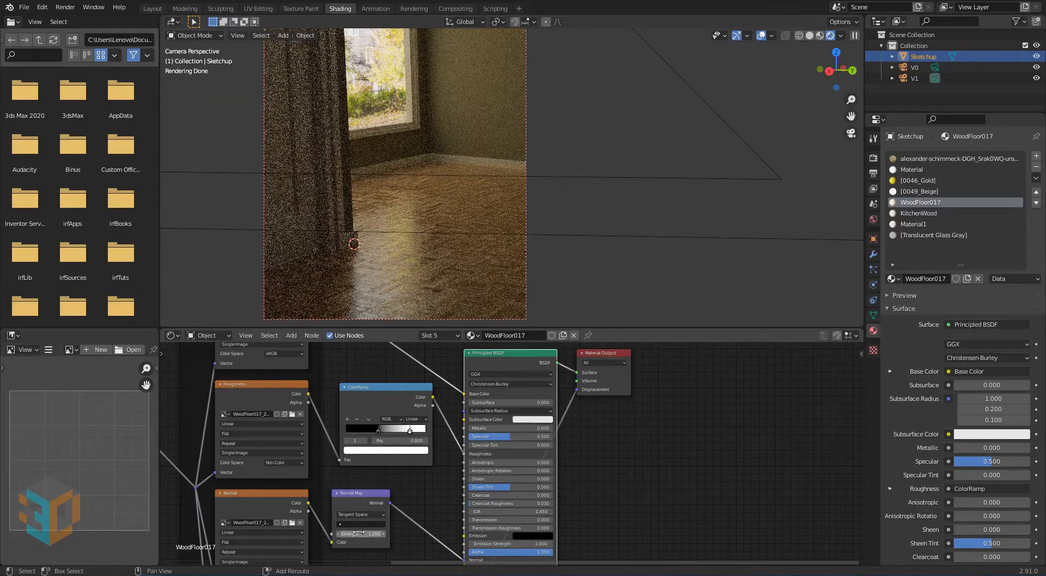
- Redraw the viewport render region so it covers most of the room in the camera frame
scroll(553, 200, down, 5)
scroll(552, 200, down, 3)
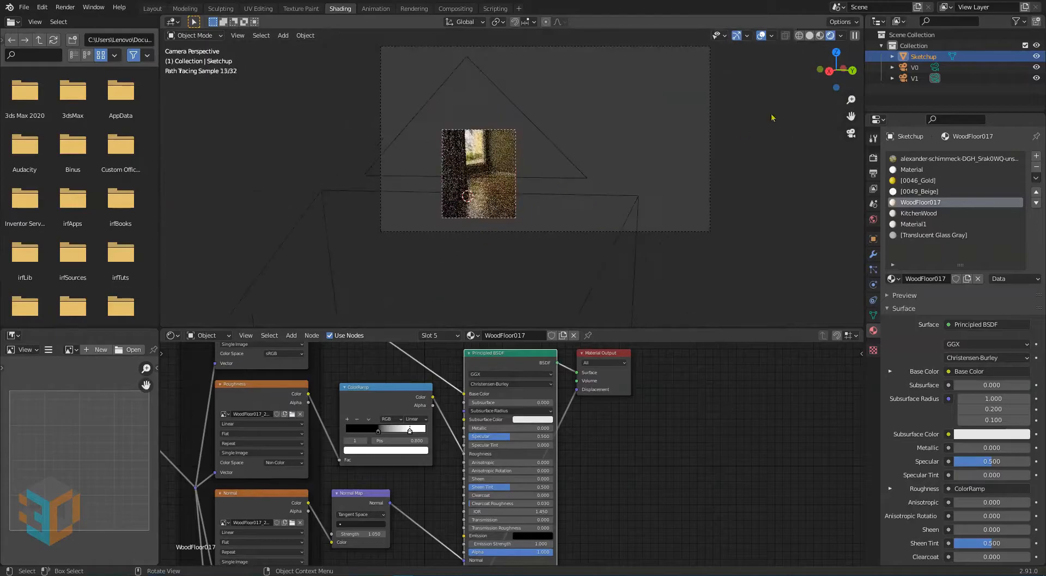
click(238, 35)
mouse_move(327, 199)
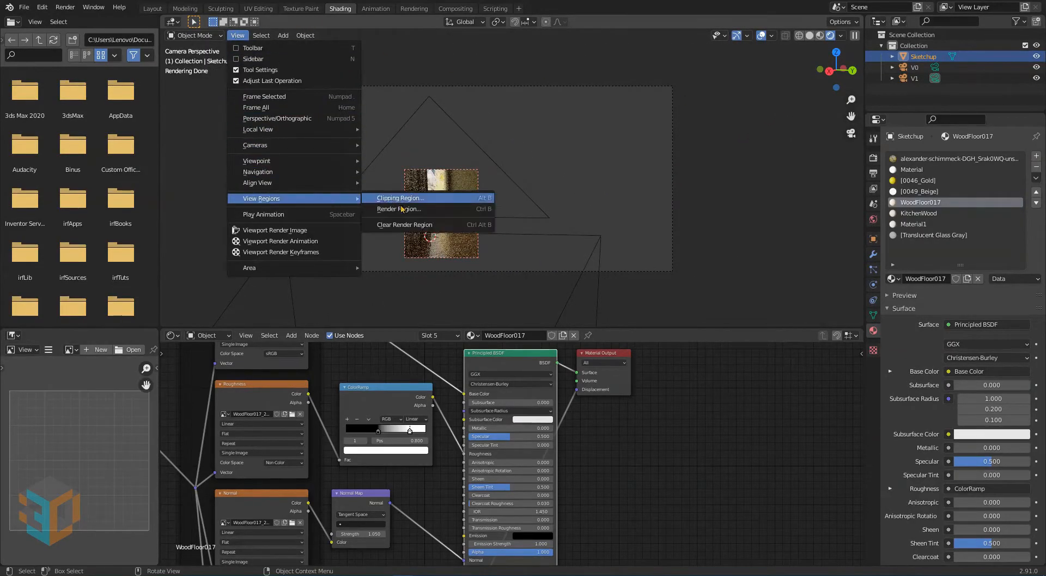
click(400, 210)
drag(395, 90, 640, 256)
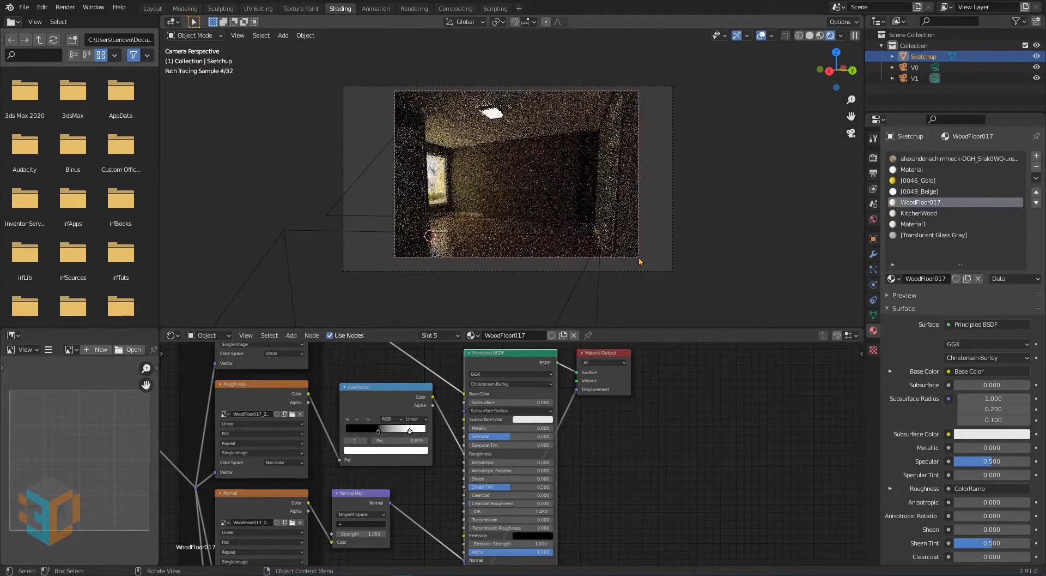
- Limit the viewport render region to the wood-panelled back wall and the window edge beside it
click(238, 35)
mouse_move(262, 198)
click(401, 210)
drag(438, 137, 541, 225)
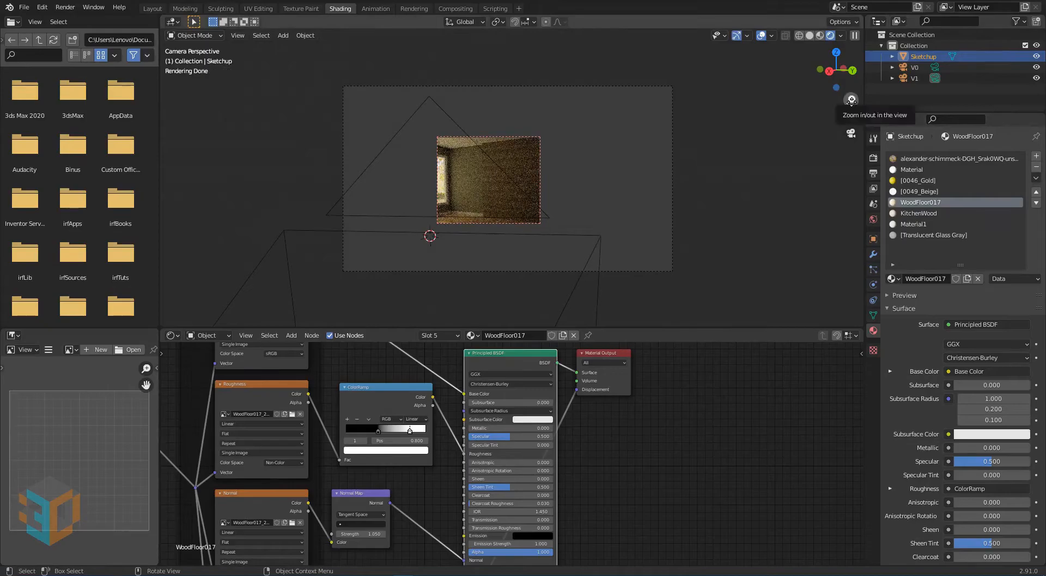
drag(852, 100, 851, 57)
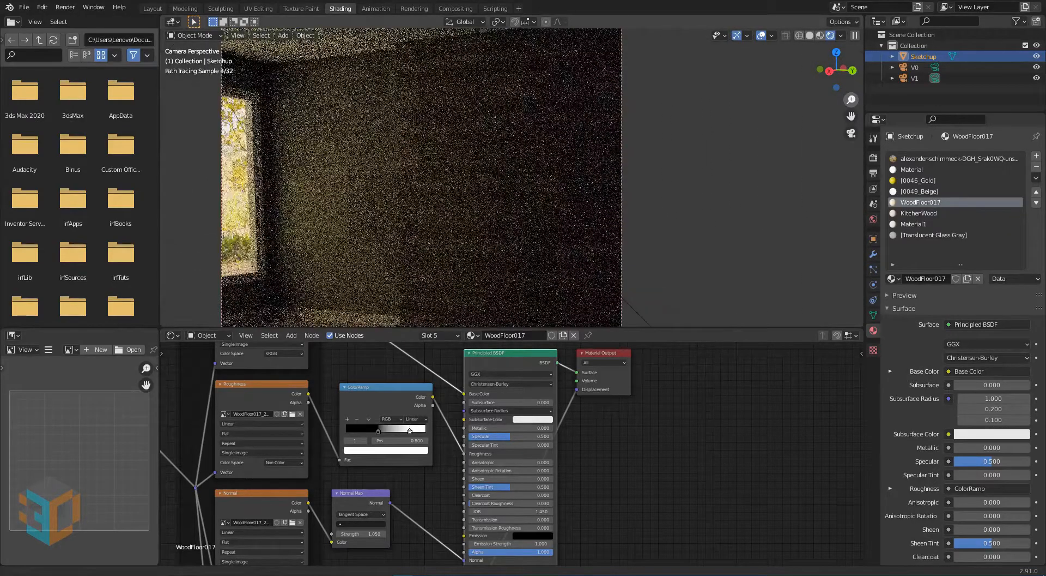
- In KitchenWood, set the Normal Map strength to 5 and the Principled BSDF's Specular to 0
click(919, 213)
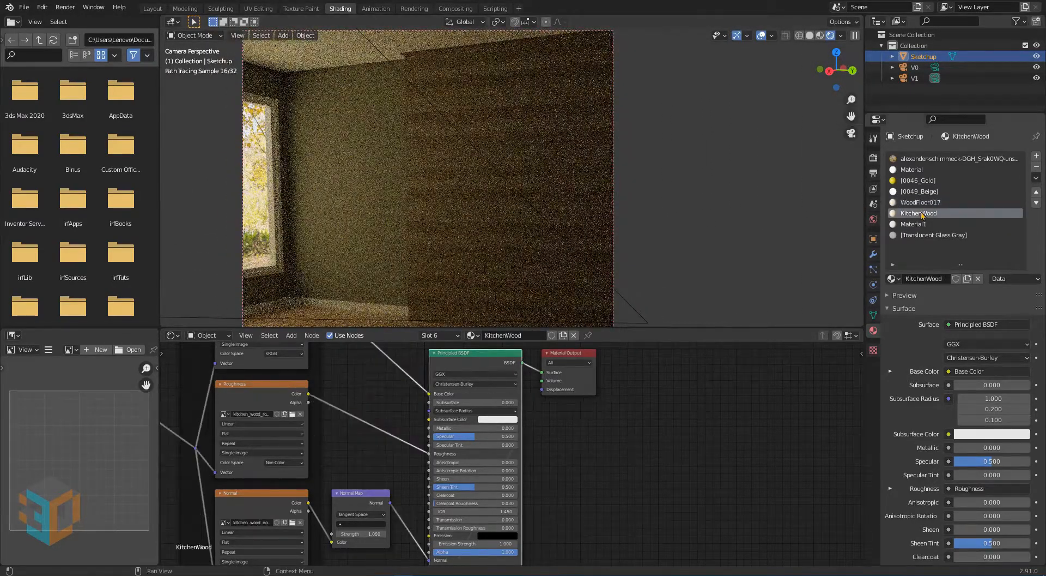
click(360, 534)
text(5)
key(Return)
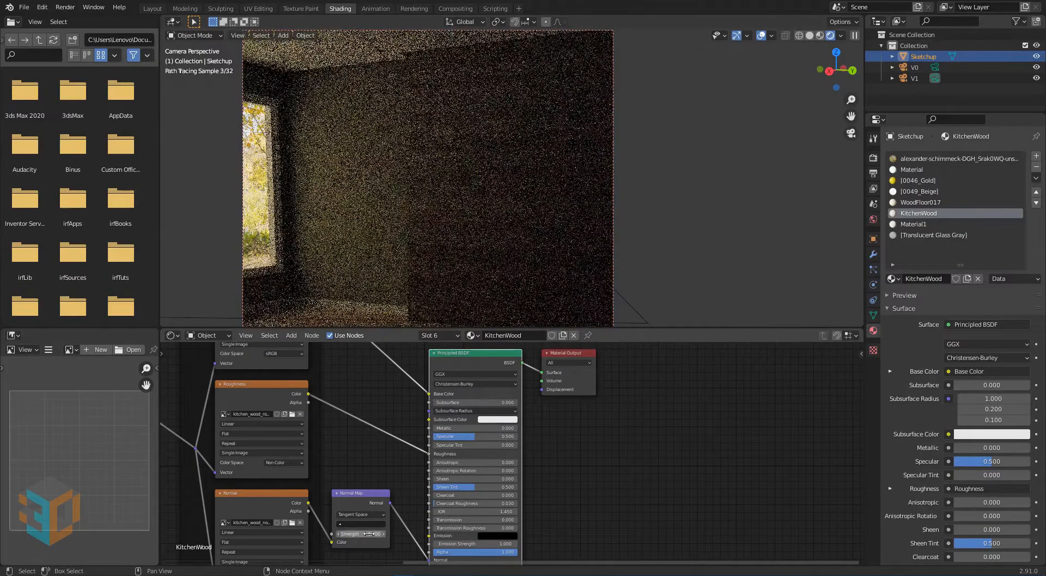
drag(480, 436, 426, 443)
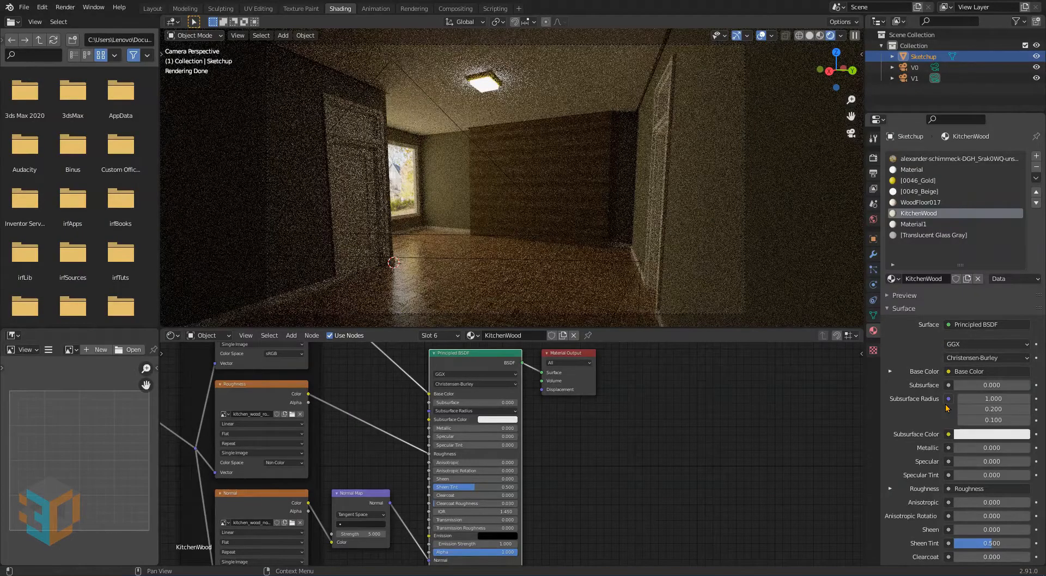
- In the scene's color management, set Exposure to 4 and raise Gamma to about 2.3
click(874, 161)
click(1007, 483)
text(4)
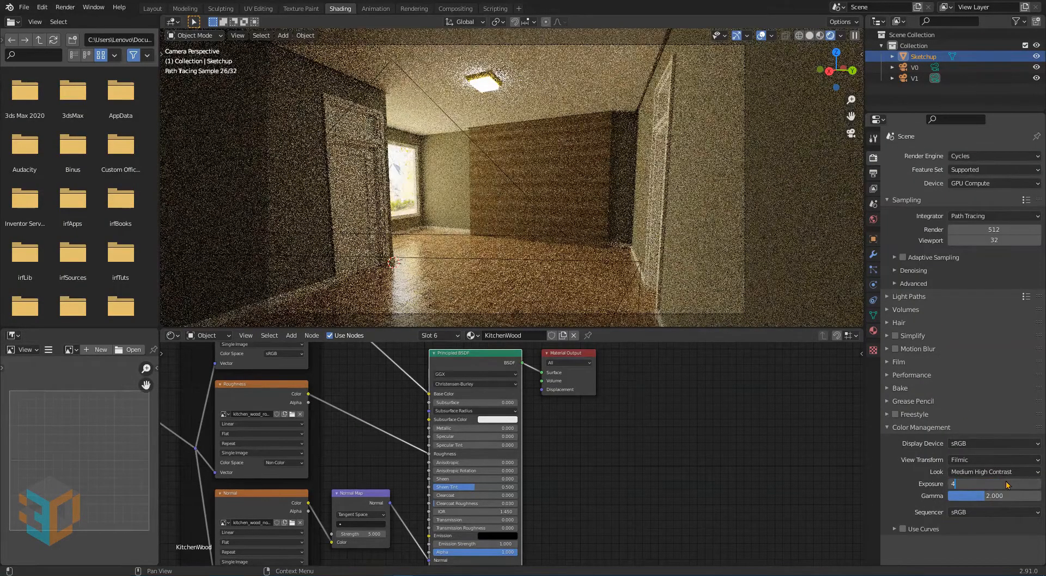
drag(985, 495, 992, 495)
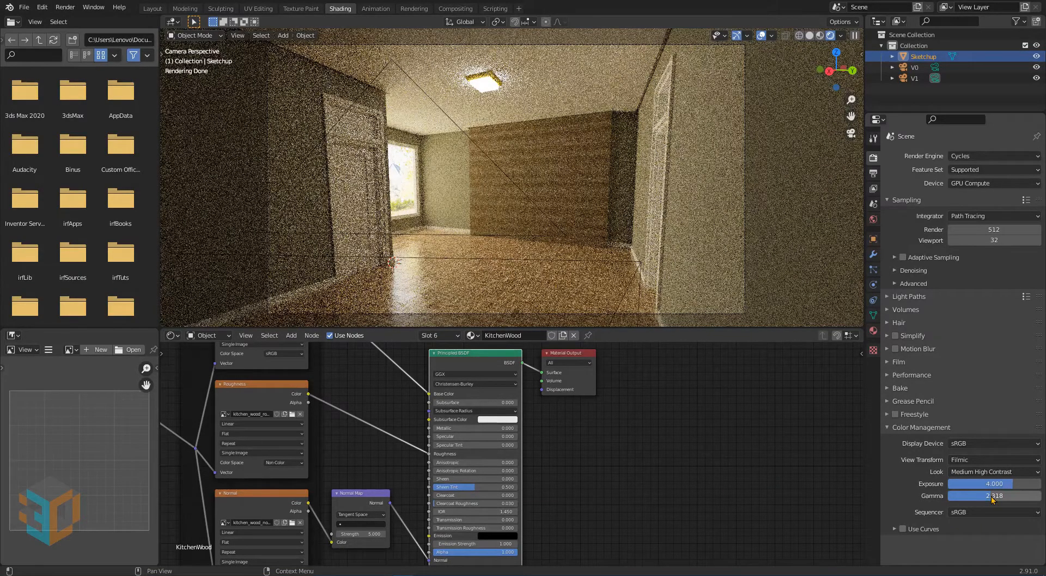
- Switch to the Layout workspace, show the camera view in rendered shading and render the final image
click(153, 10)
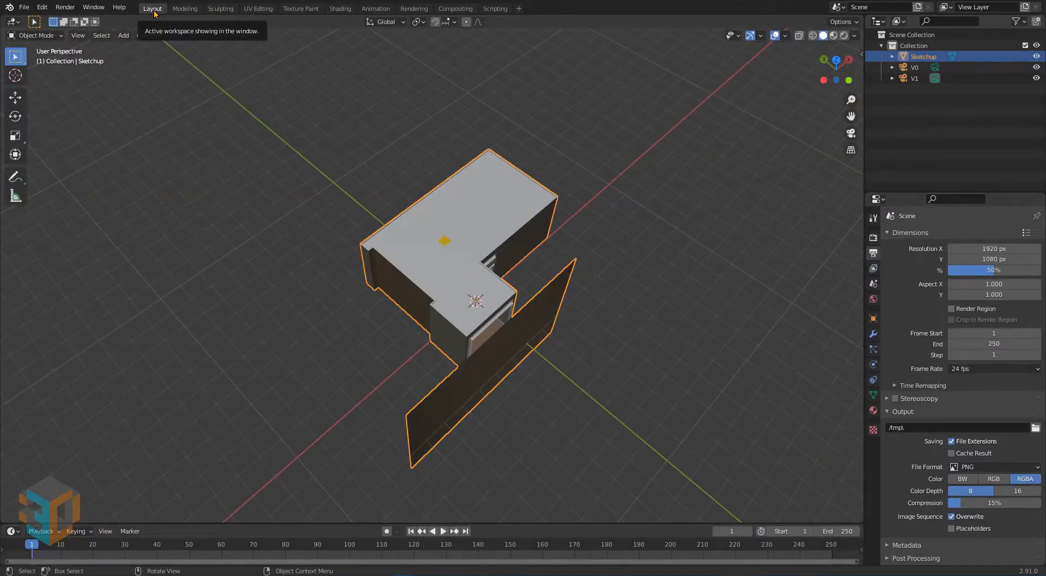
click(851, 133)
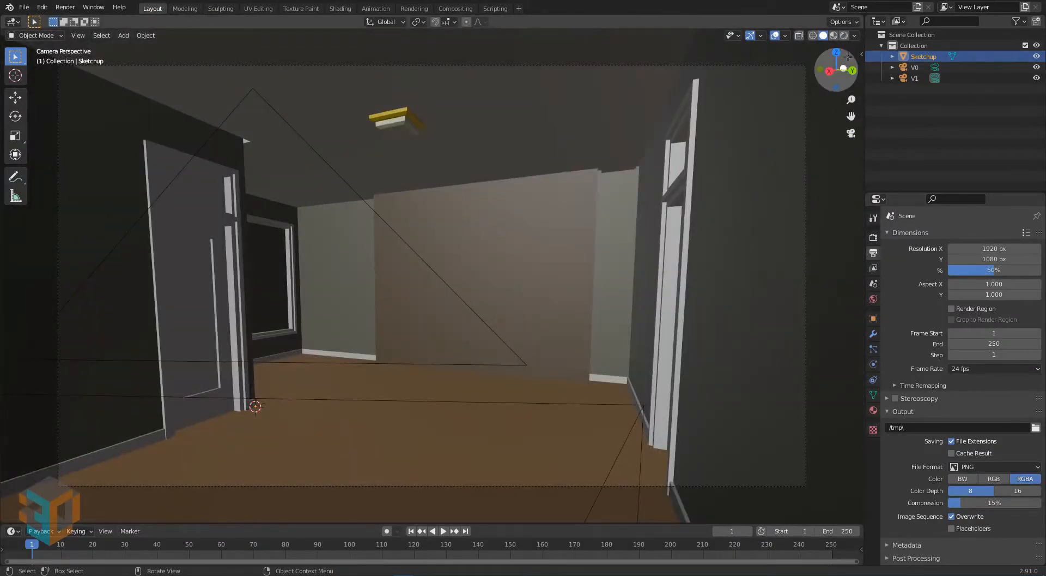
click(844, 36)
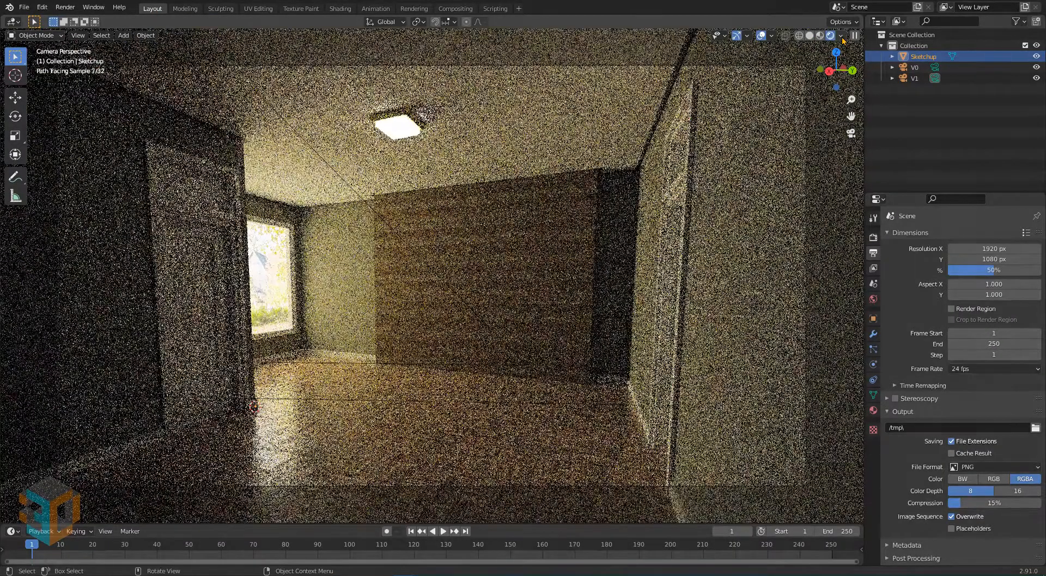
key(F12)
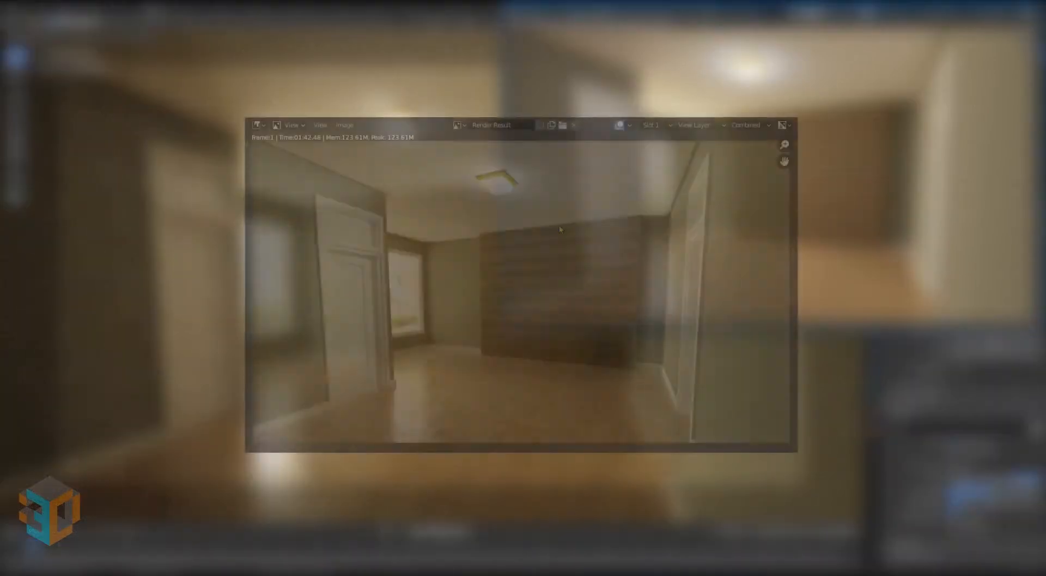
- Save the rendered image as a PNG named sketch-rendered in the temp folder
click(349, 125)
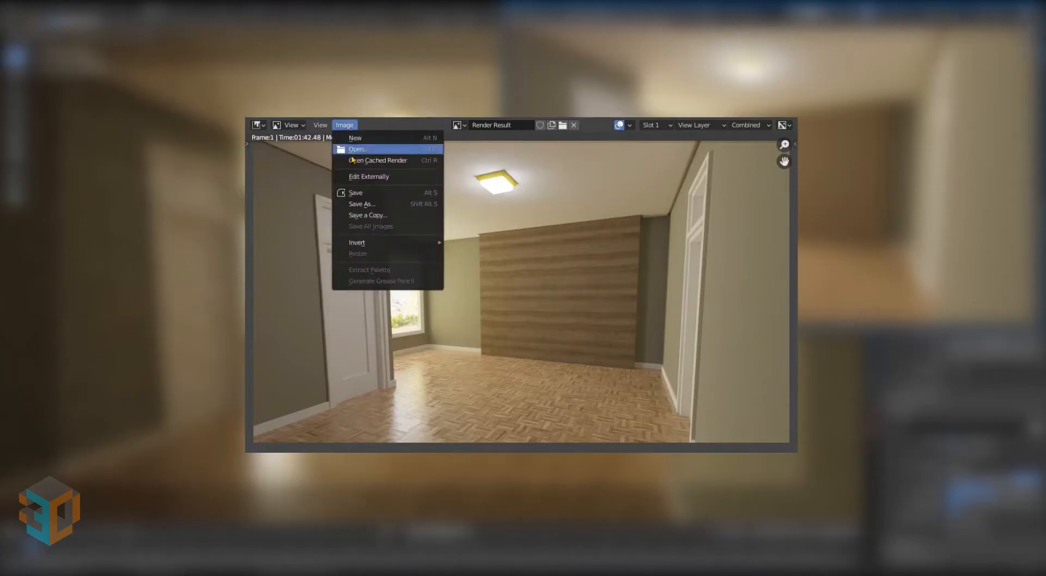
click(358, 195)
click(371, 421)
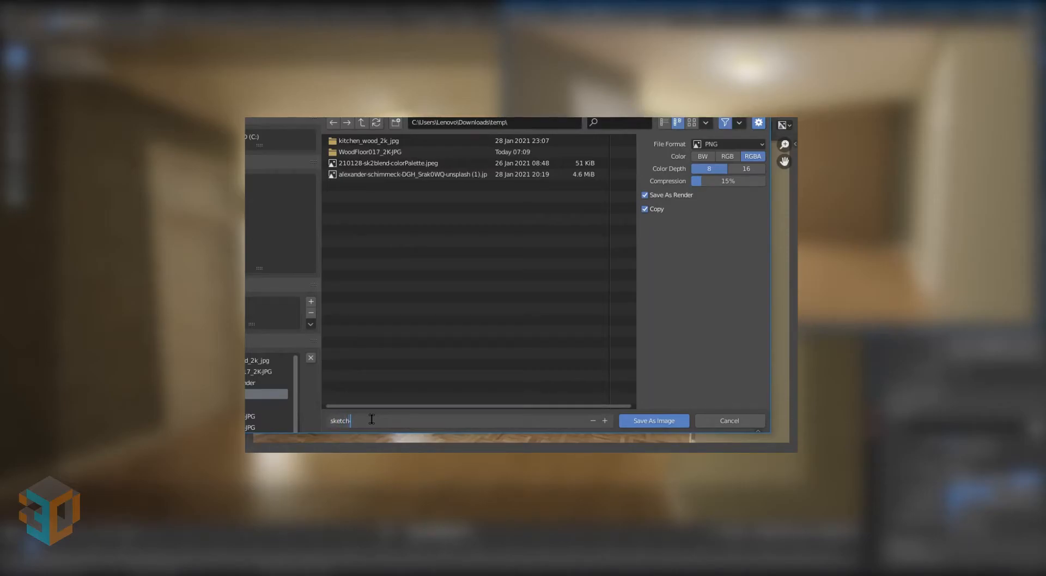
text(sketch-rendered)
click(654, 421)
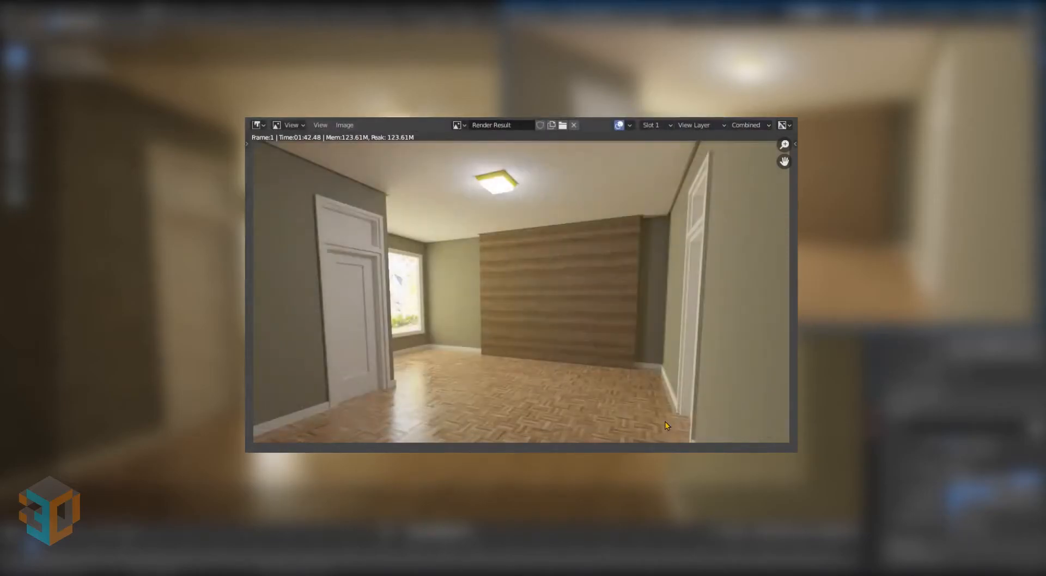